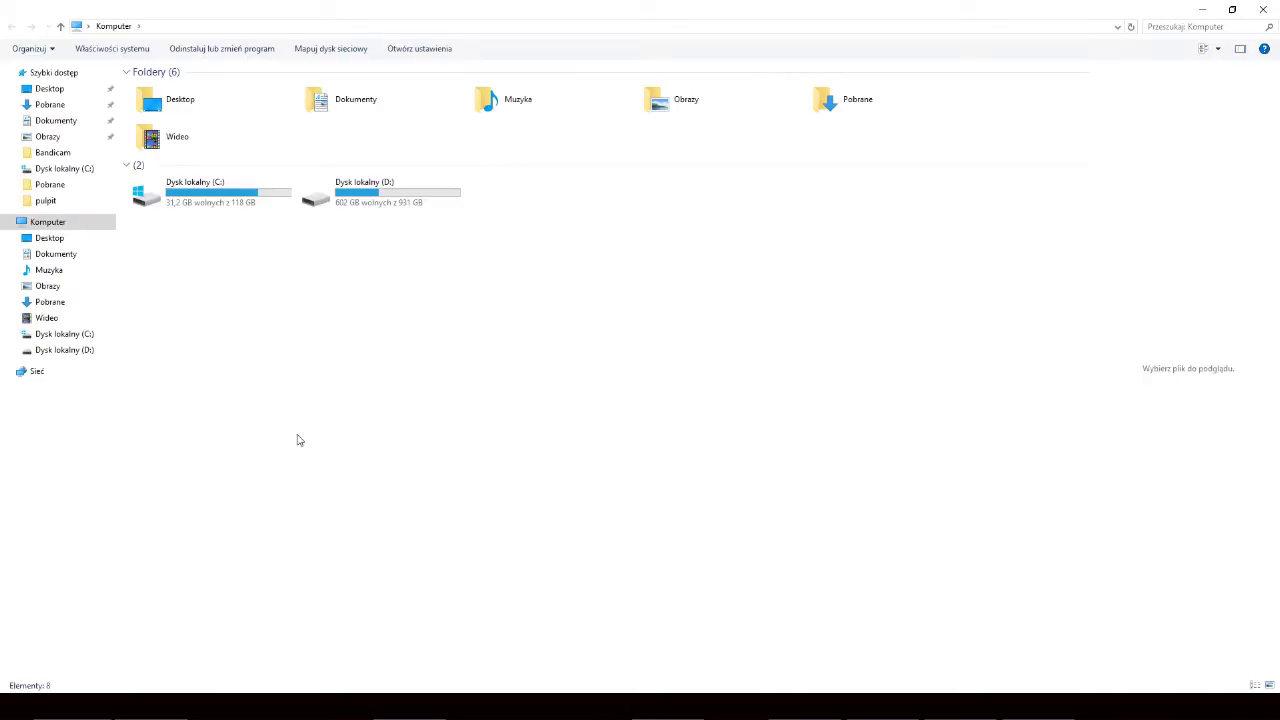
# - Create a new folder named streams on drive C:
pyautogui.doubleClick(203, 203)
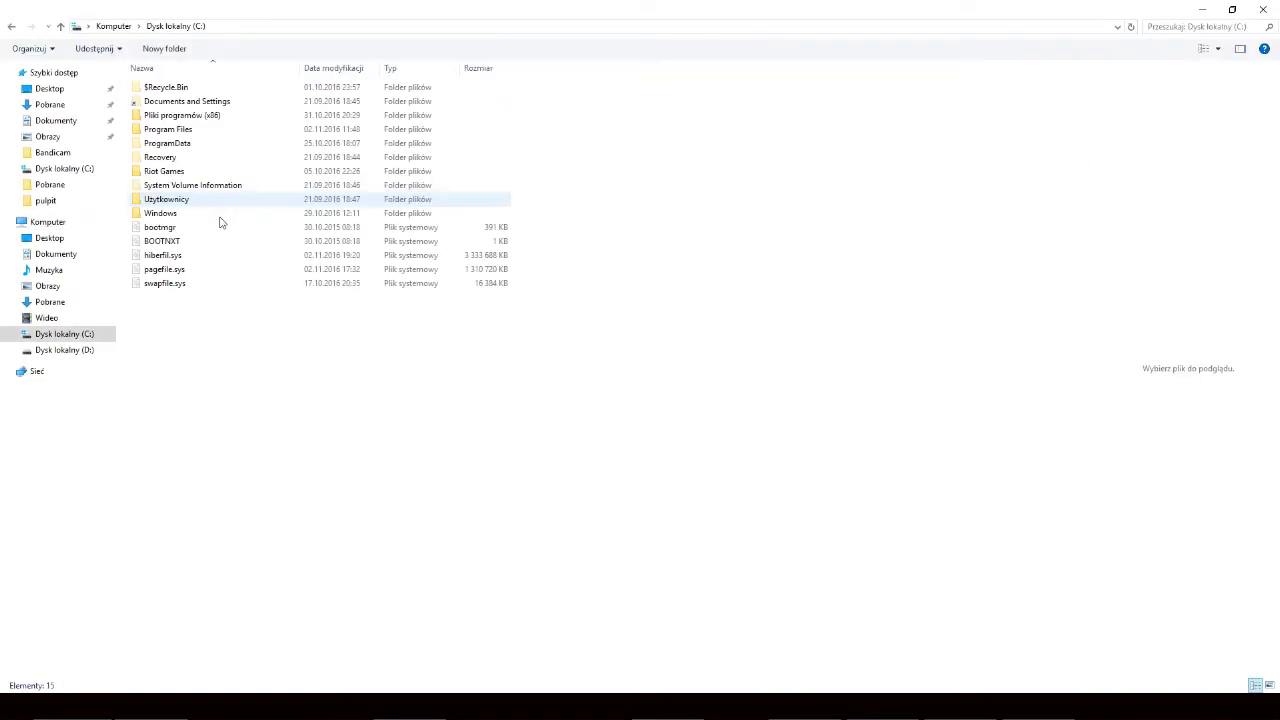
pyautogui.rightClick(323, 381)
pyautogui.moveTo(405, 537)
pyautogui.click(470, 538)
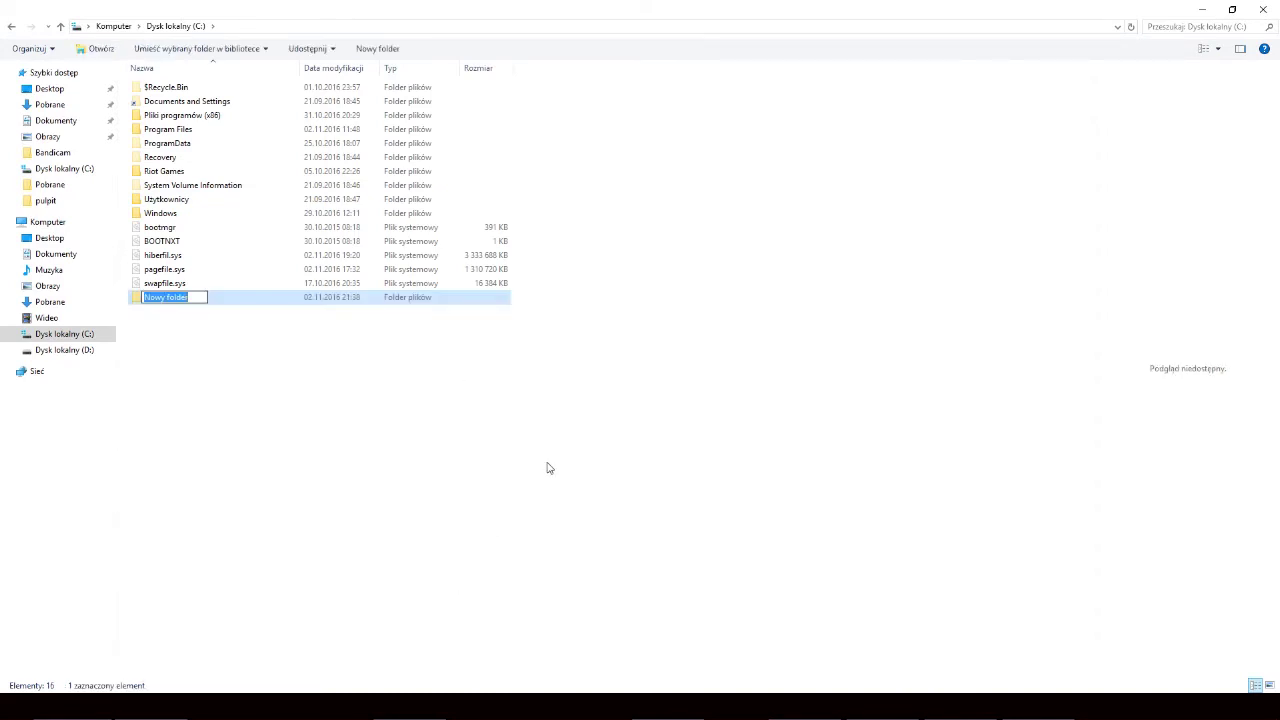
pyautogui.write('streams')
pyautogui.press('Return')
pyautogui.press('Return')
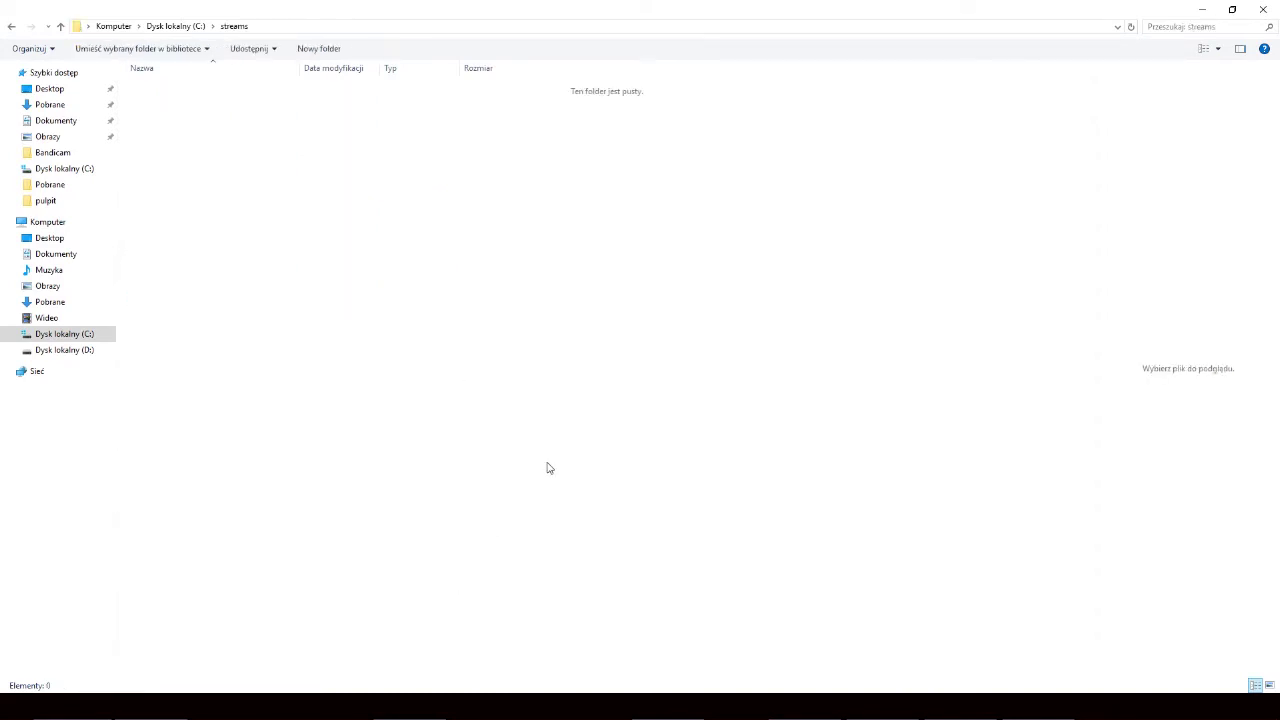
# - In a second Explorer window, browse to Pliki programów (x86)\Aspyr\Guitar Hero III\DATA\STREAMS
pyautogui.click(1238, 14)
pyautogui.rightClick(75, 707)
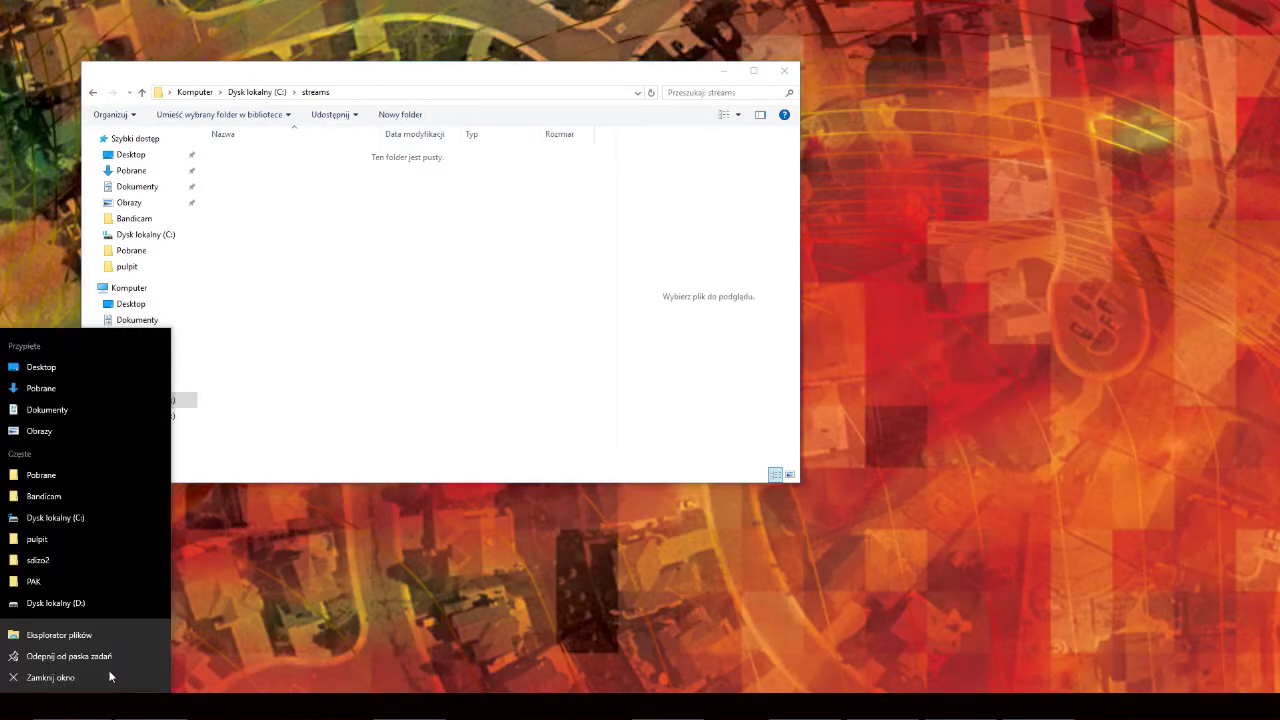
pyautogui.click(98, 518)
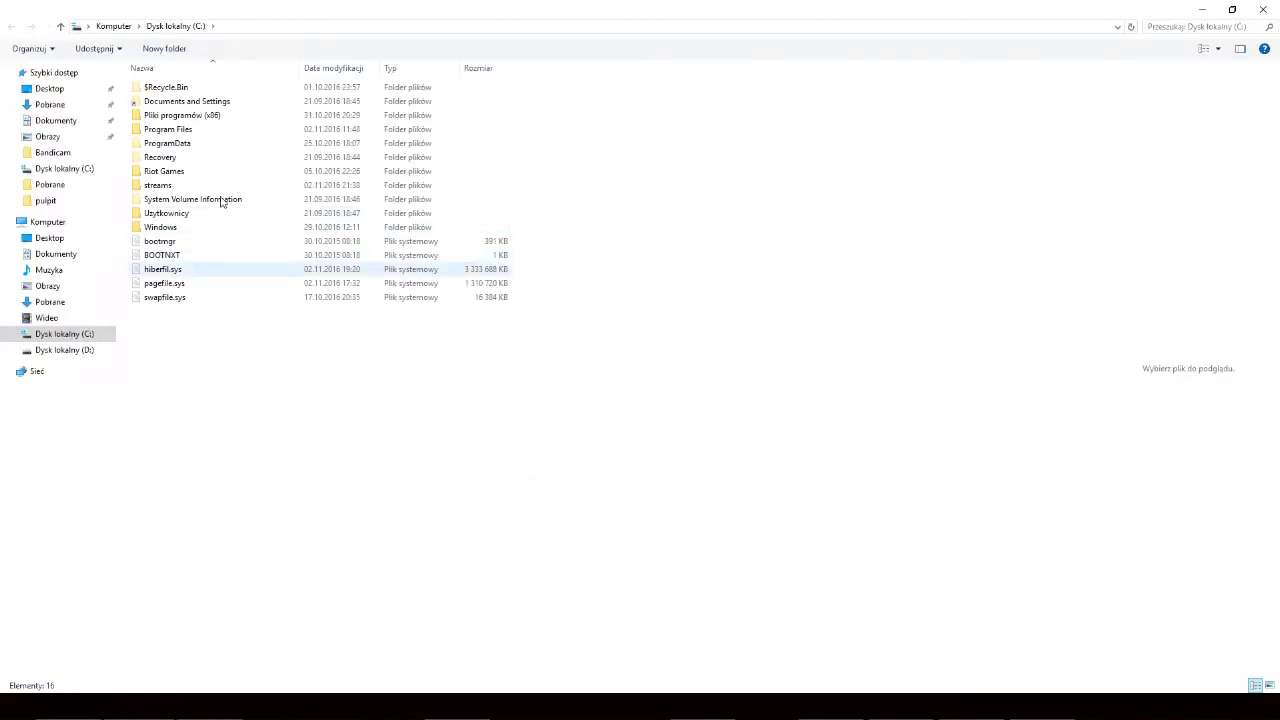
pyautogui.doubleClick(178, 118)
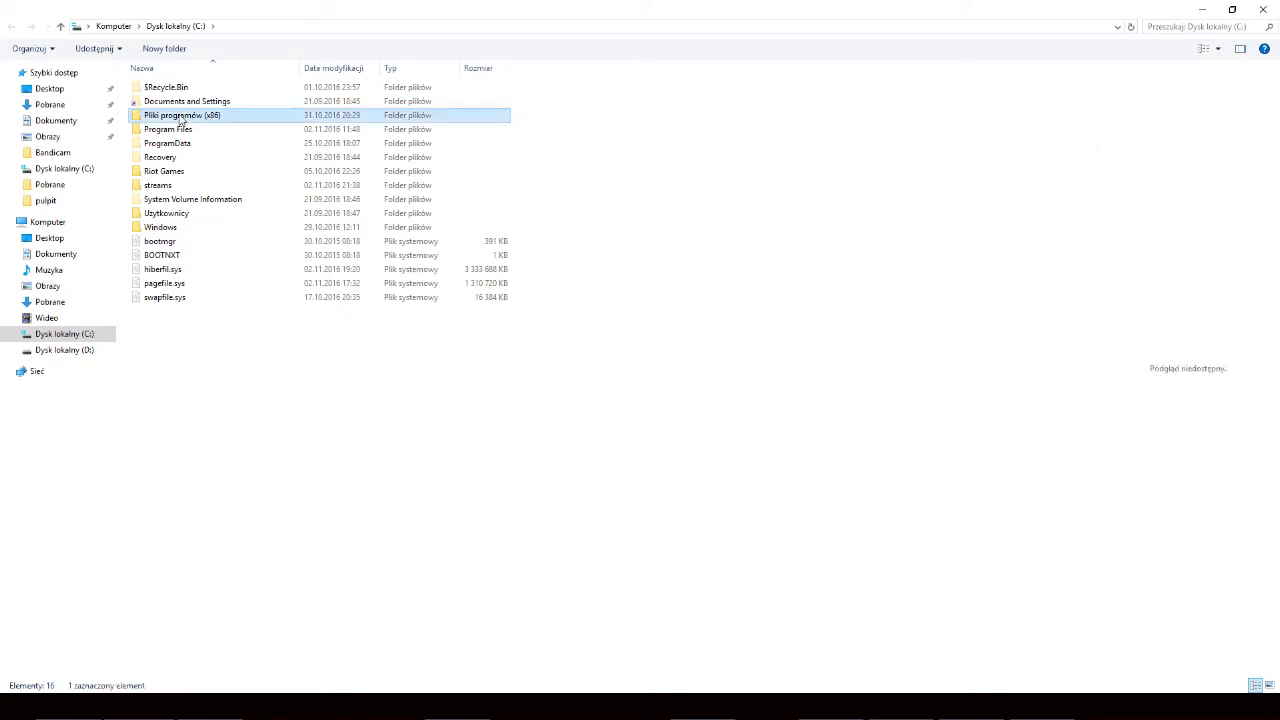
pyautogui.click(163, 89)
pyautogui.doubleClick(160, 88)
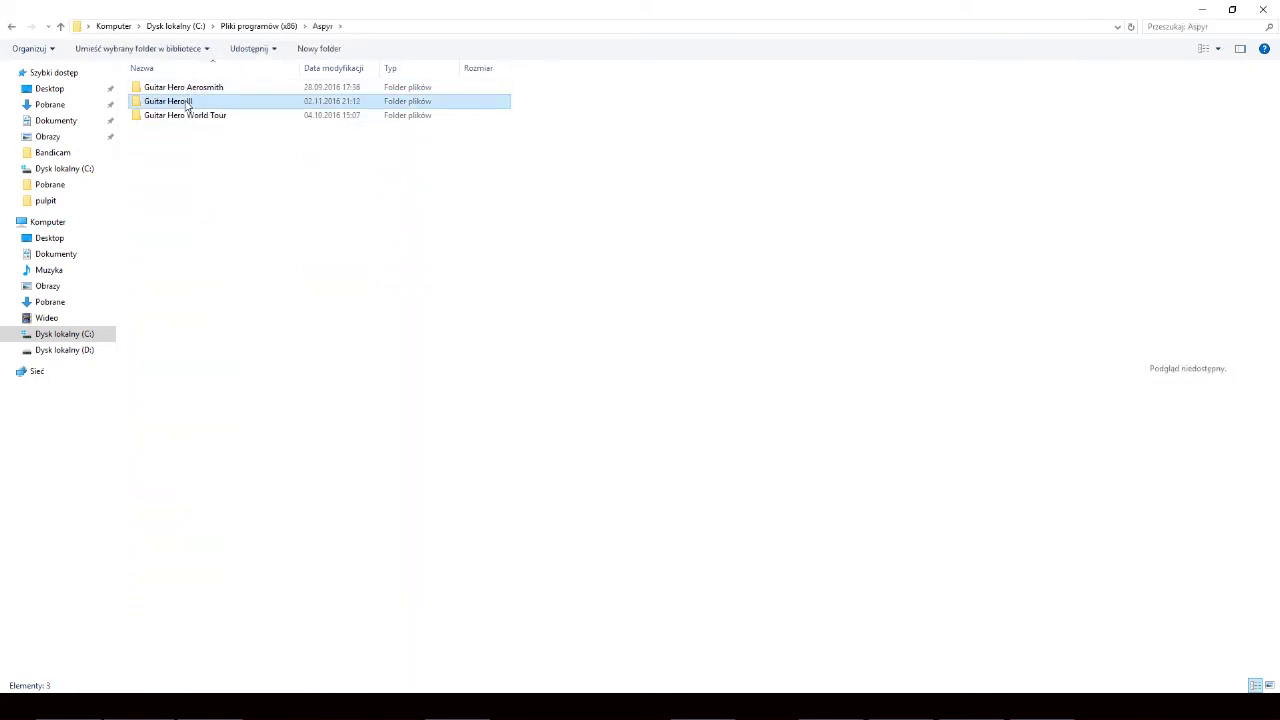
pyautogui.doubleClick(165, 101)
pyautogui.doubleClick(185, 88)
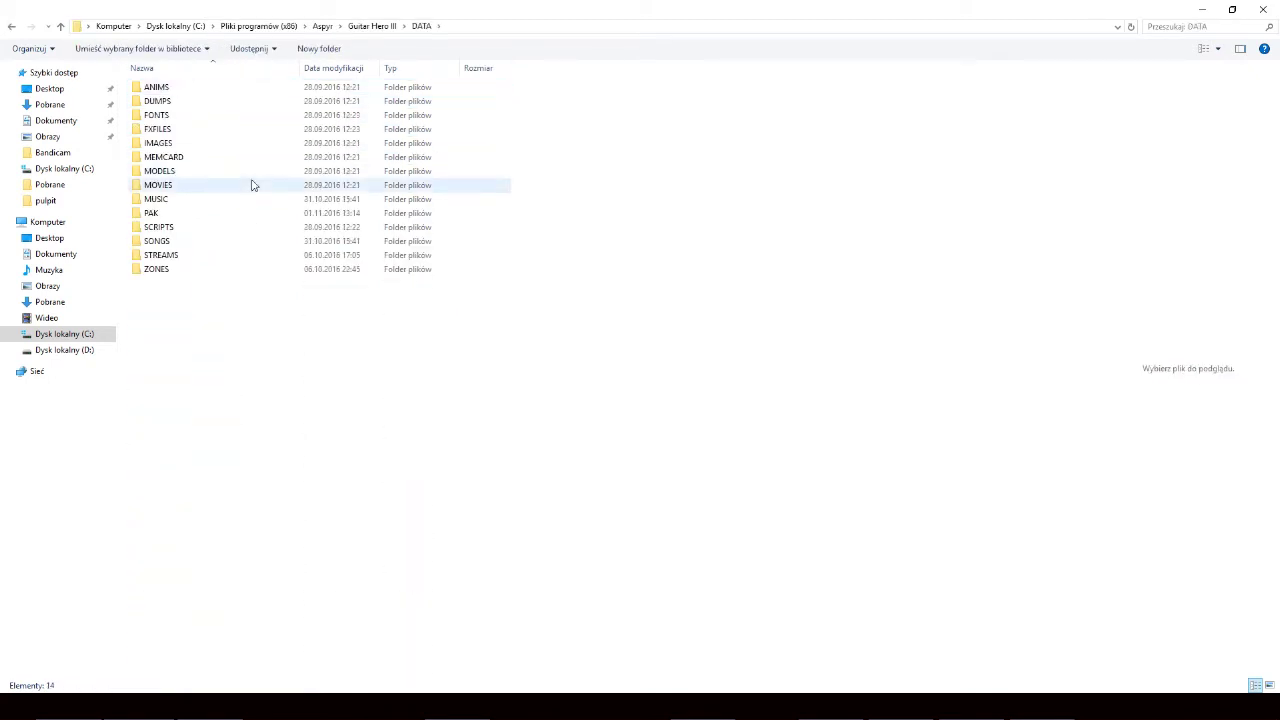
pyautogui.doubleClick(176, 258)
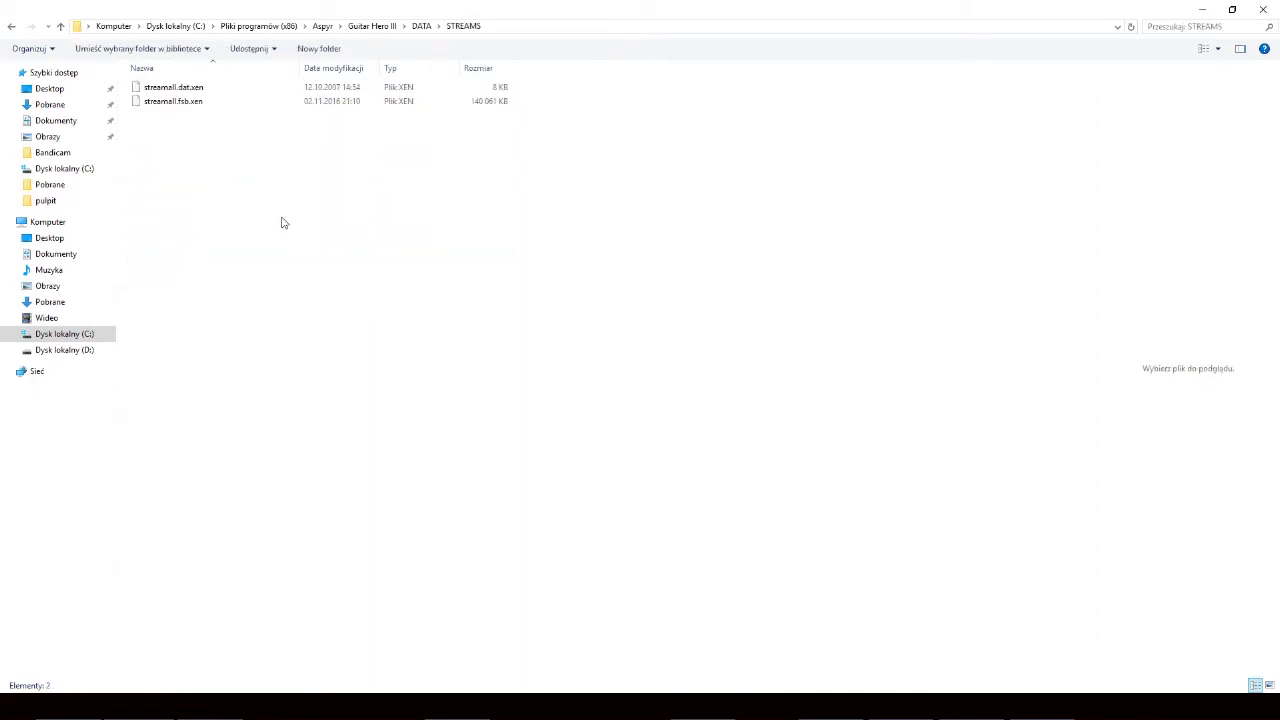
pyautogui.click(1228, 12)
# - Copy streamall.fsb.xen and fsbext.exe into C:\streams
pyautogui.moveTo(515, 90); pyautogui.dragTo(833, 257)
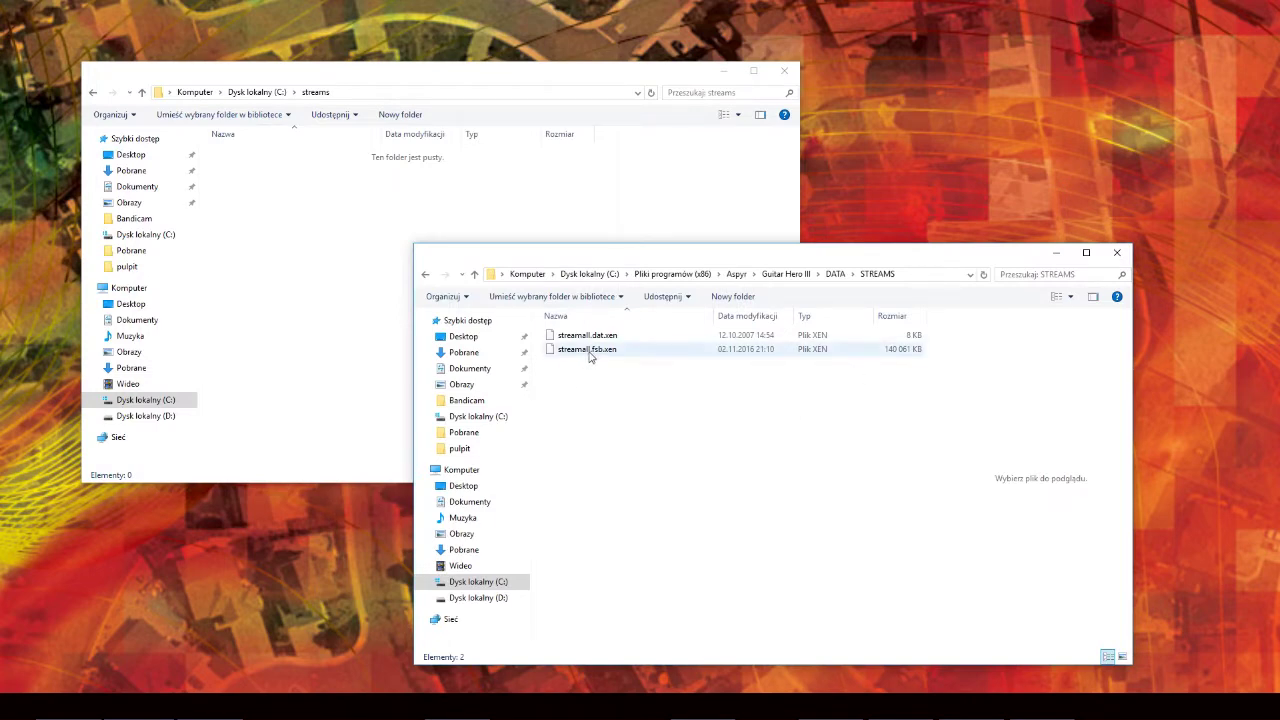
pyautogui.moveTo(590, 356); pyautogui.dragTo(349, 214)
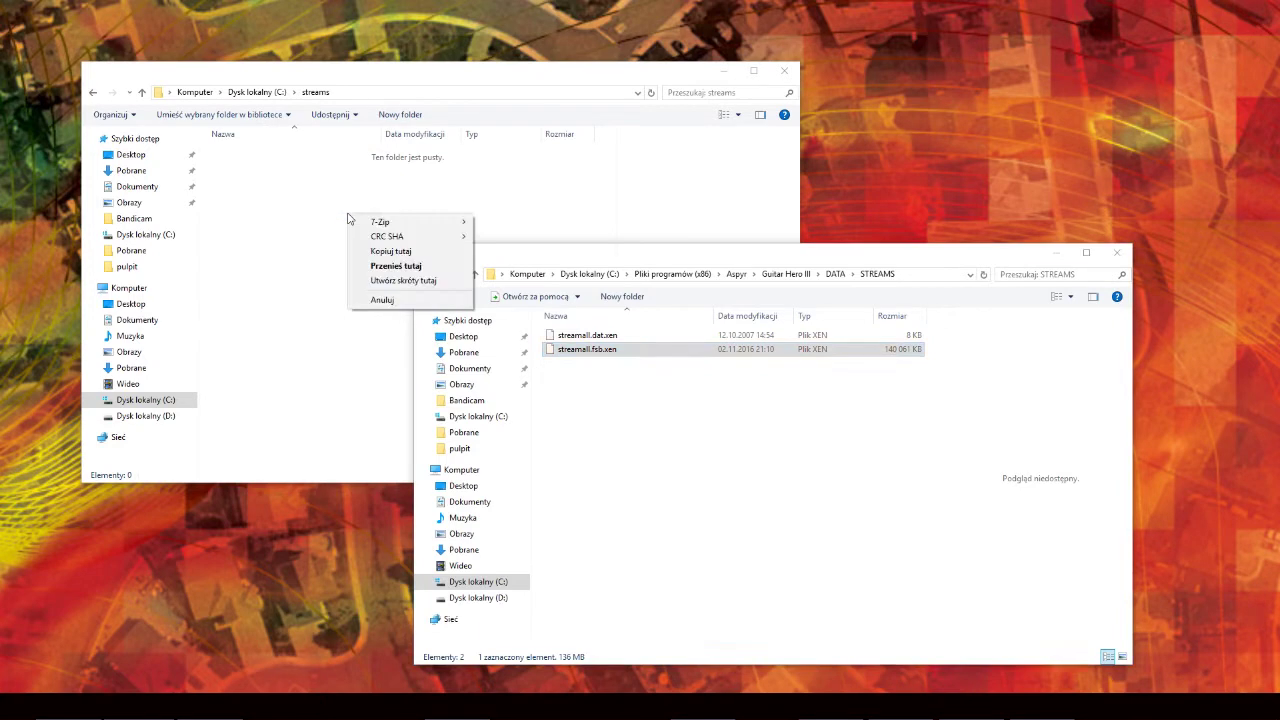
pyautogui.click(391, 251)
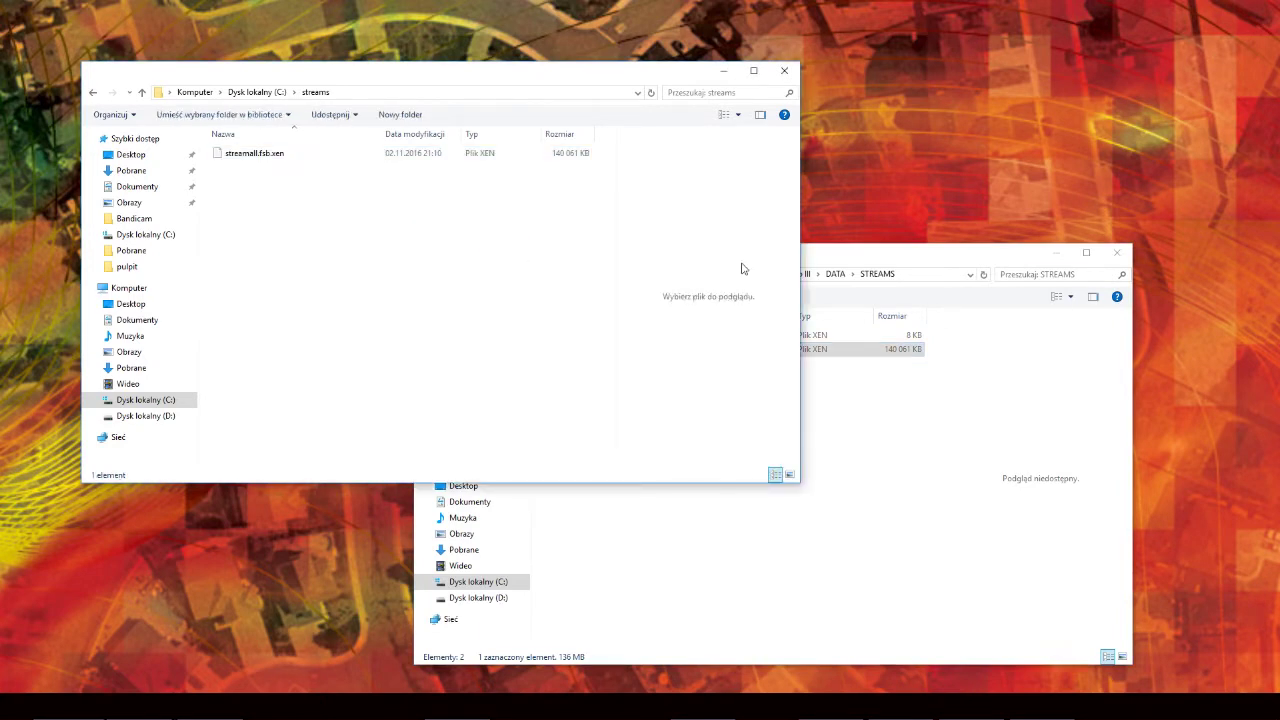
pyautogui.press('super+Up')
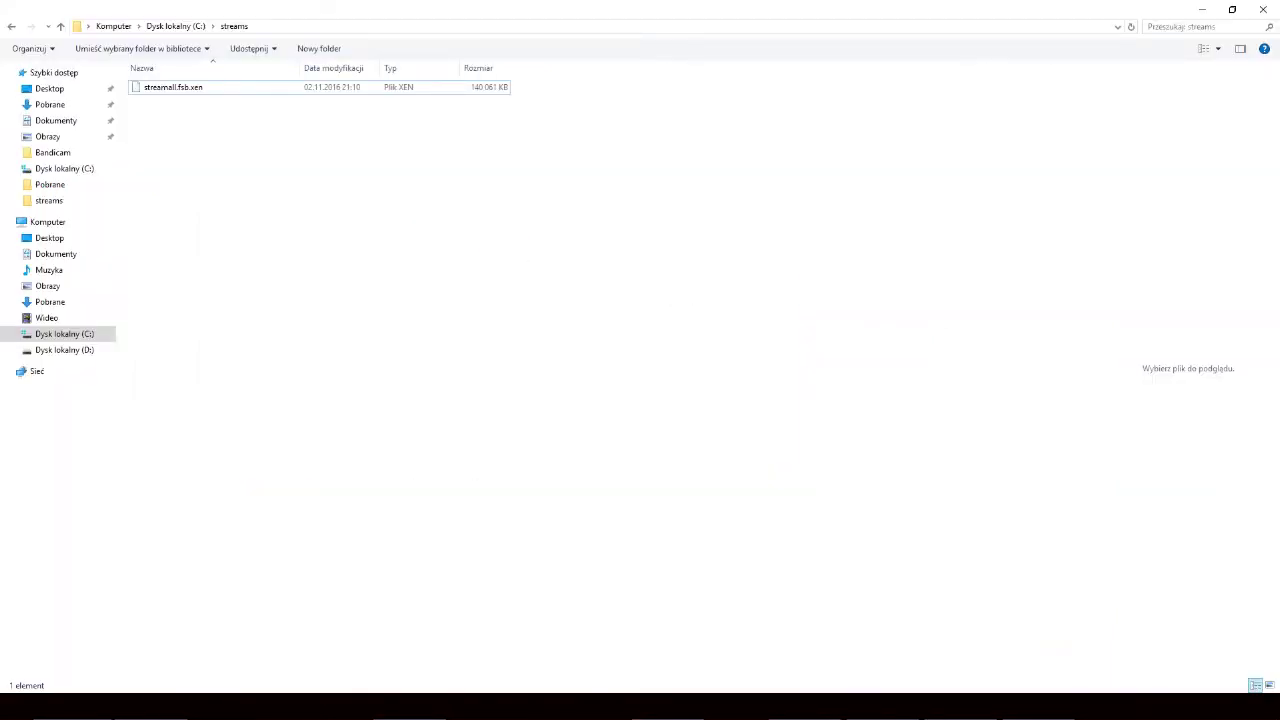
pyautogui.moveTo(1115, 372); pyautogui.dragTo(480, 277)
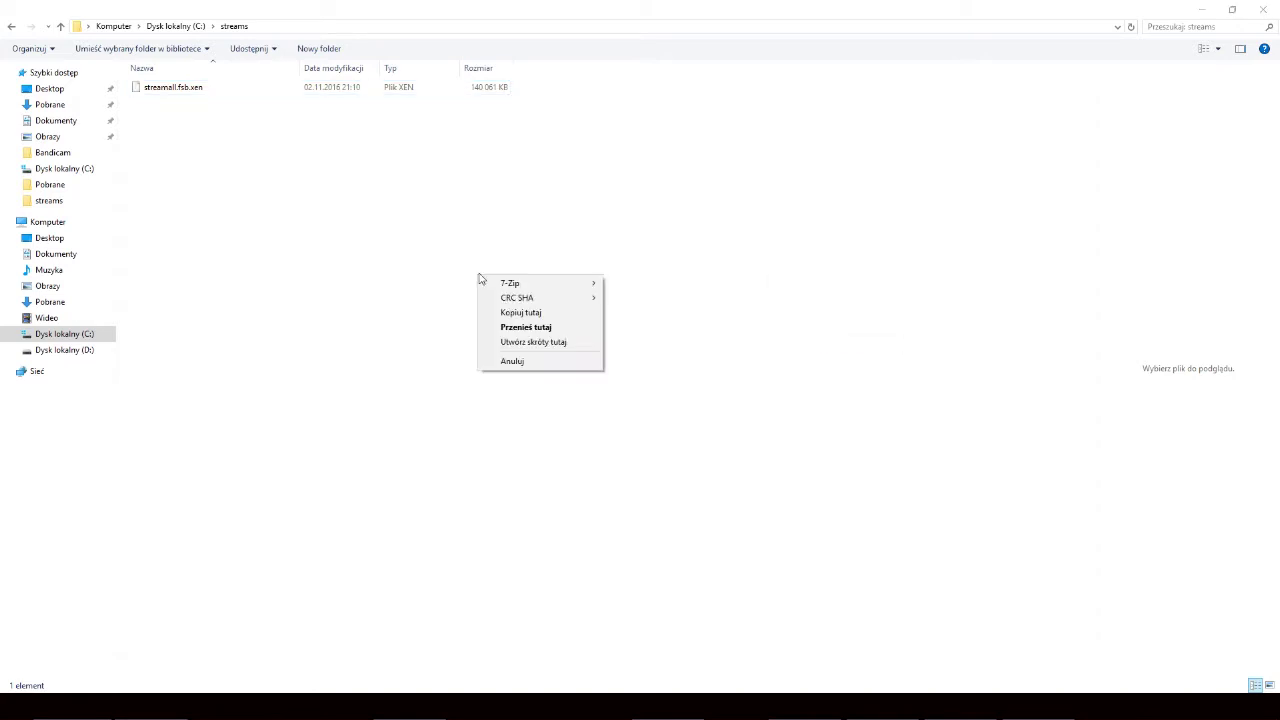
pyautogui.click(533, 313)
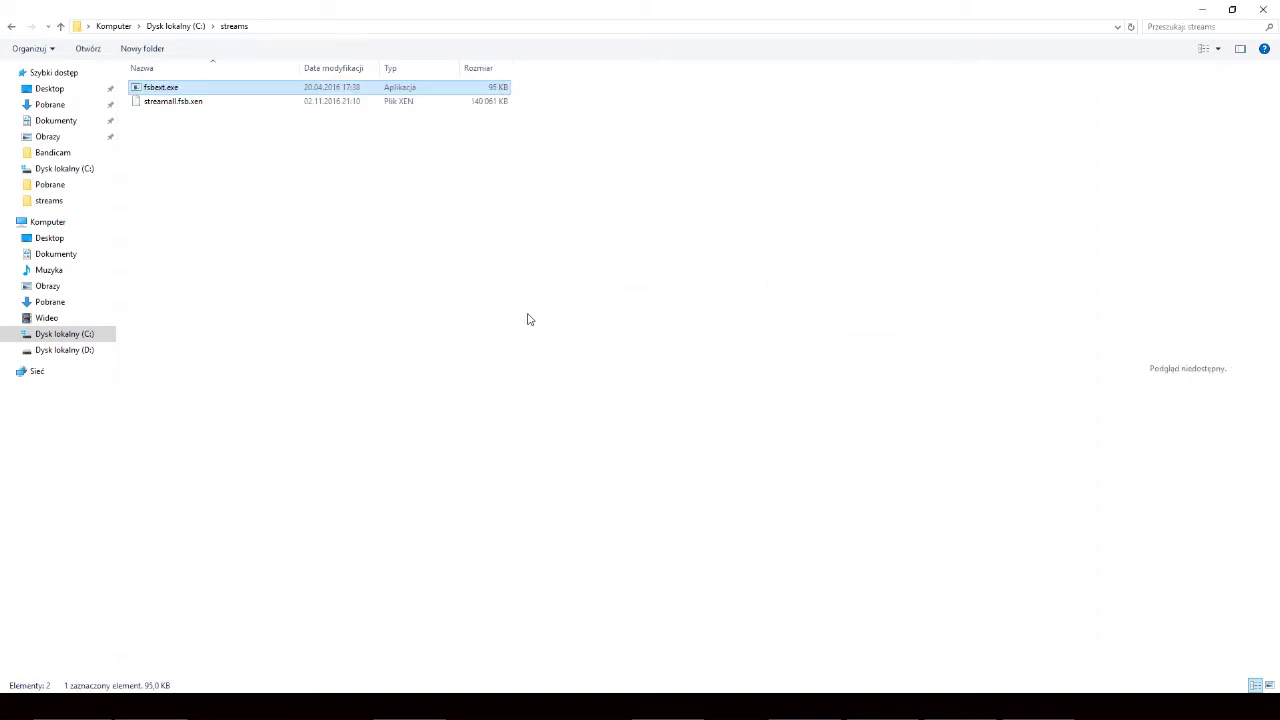
# - Create a folder named custom inside C:\streams
pyautogui.rightClick(446, 331)
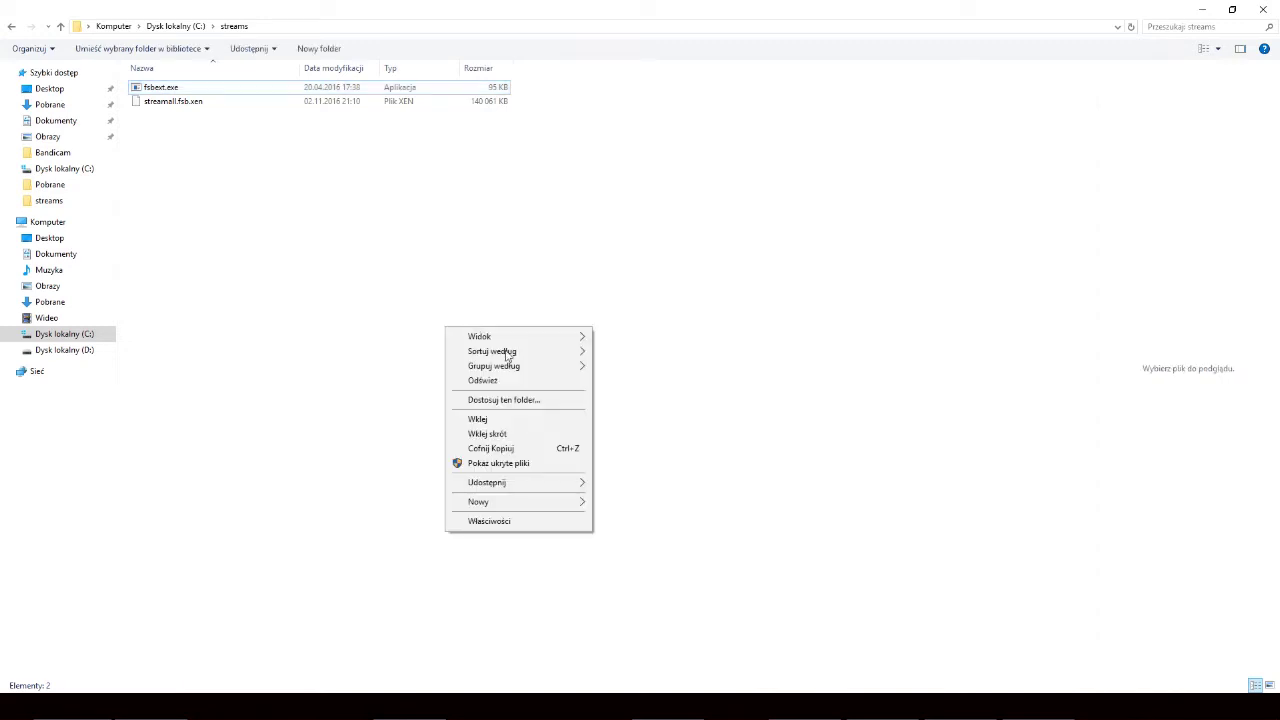
pyautogui.moveTo(528, 502)
pyautogui.click(622, 504)
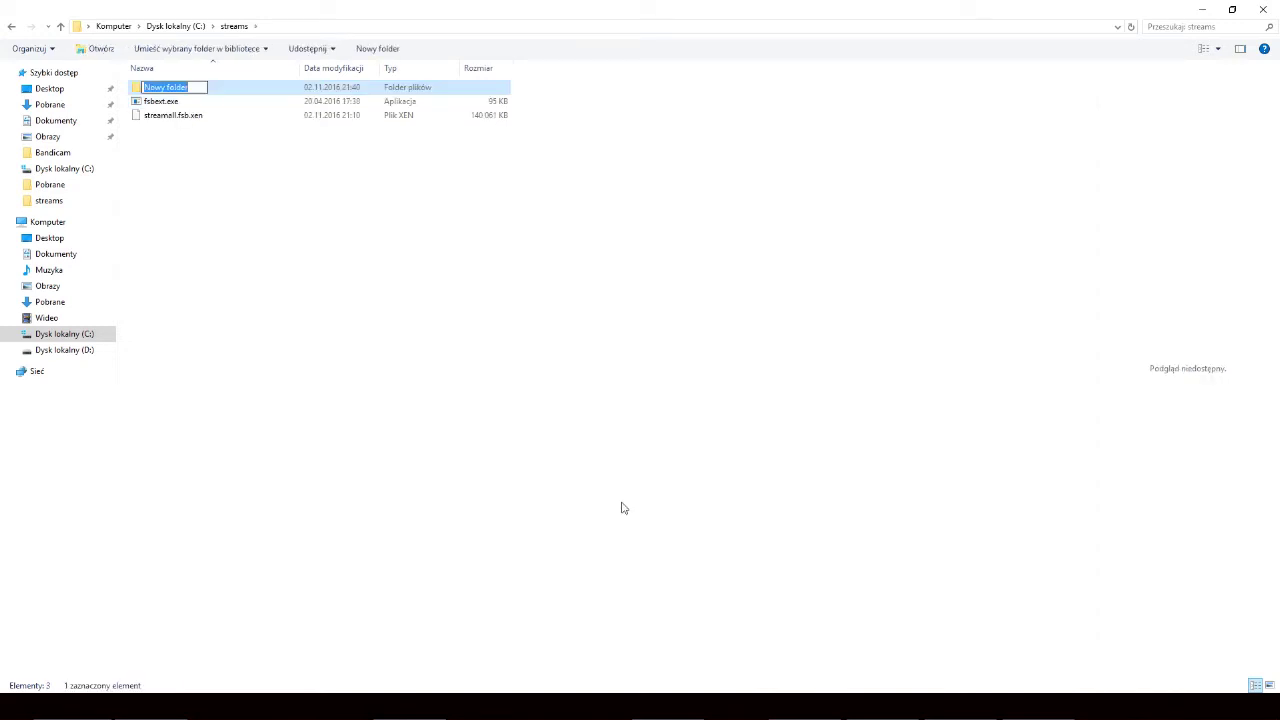
pyautogui.write('custom')
pyautogui.press('Return')
pyautogui.click(621, 508)
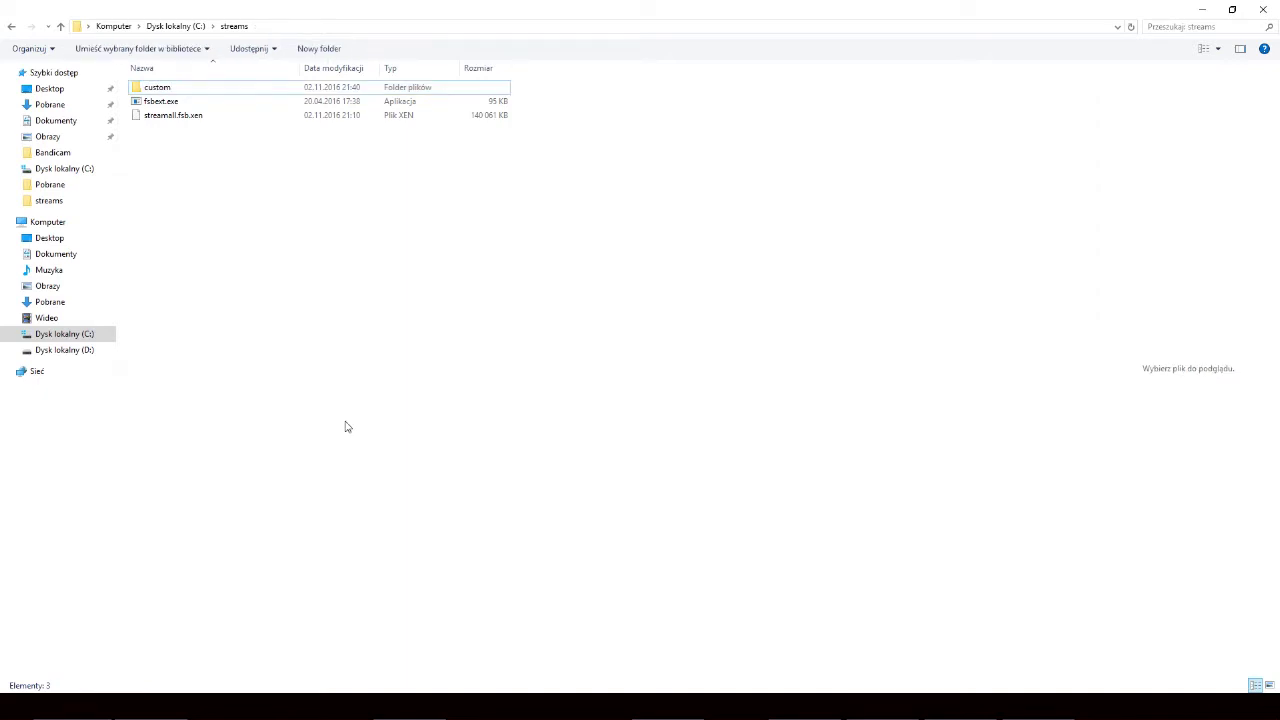
pyautogui.press('super+r')
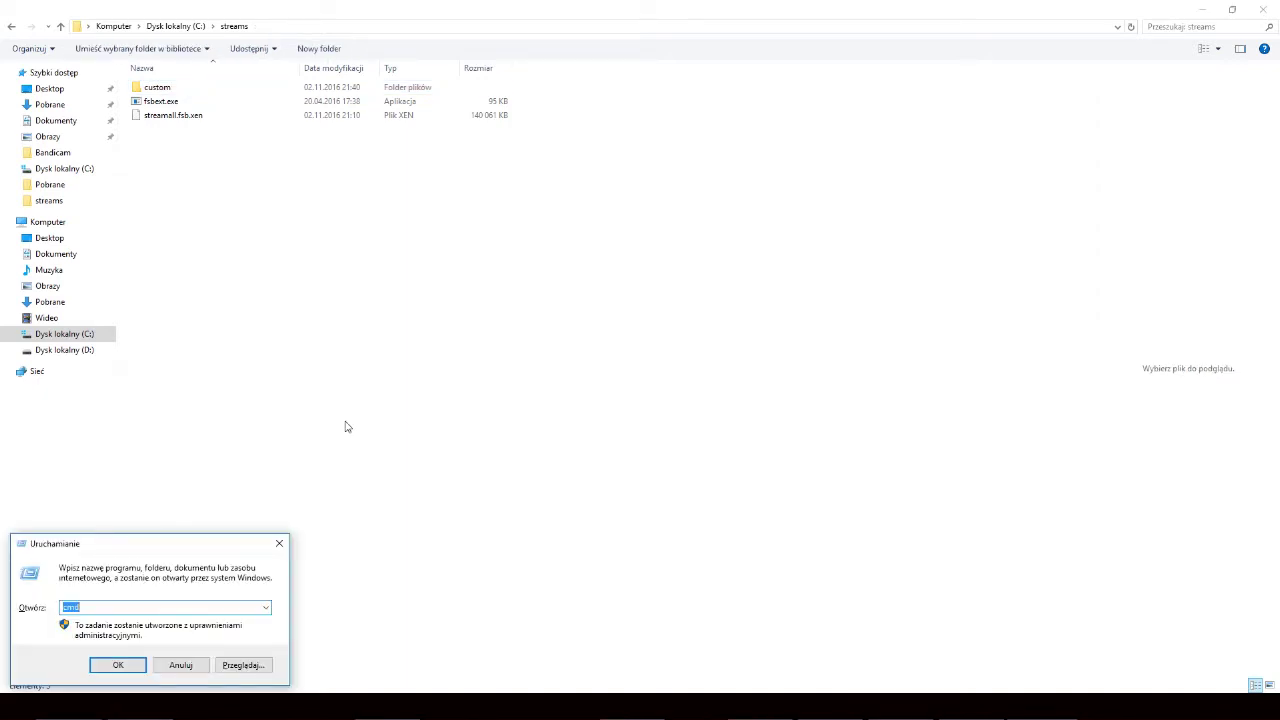
# - Start cmd as administrator and change to C:\streams, switching back to drive C: first
pyautogui.press('Return')
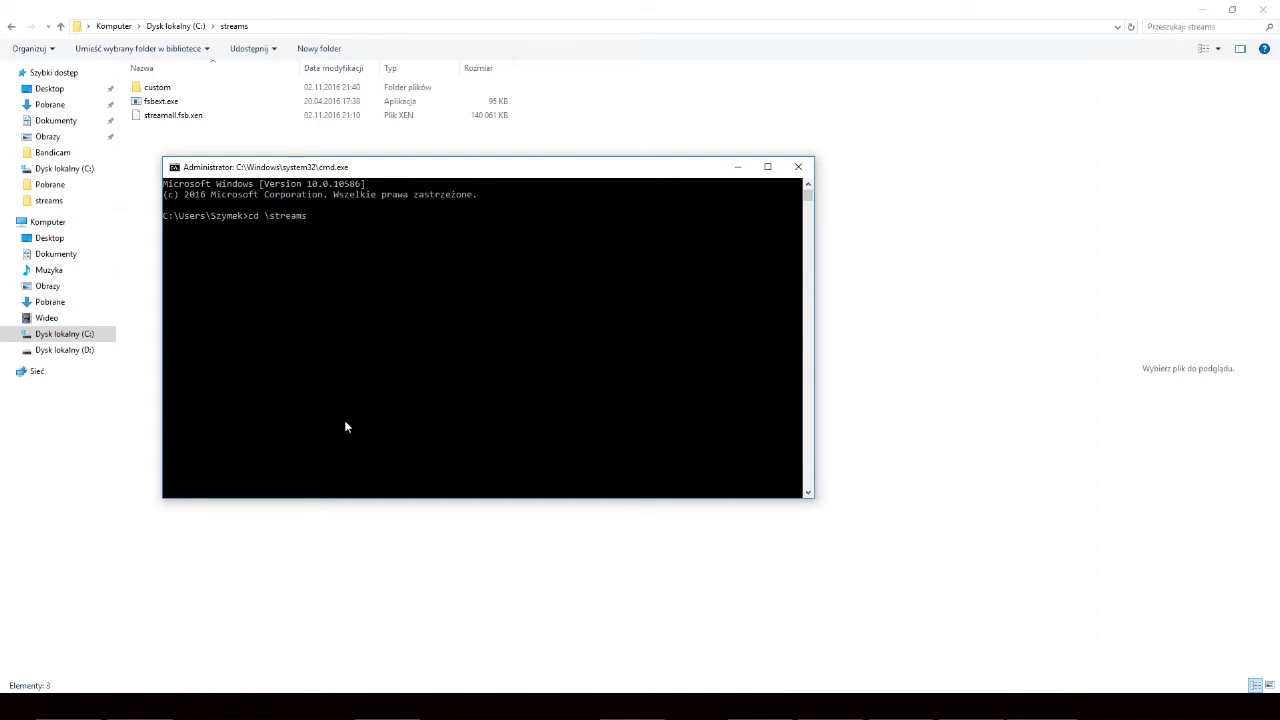
pyautogui.write('cd \\streams')
pyautogui.press('Return')
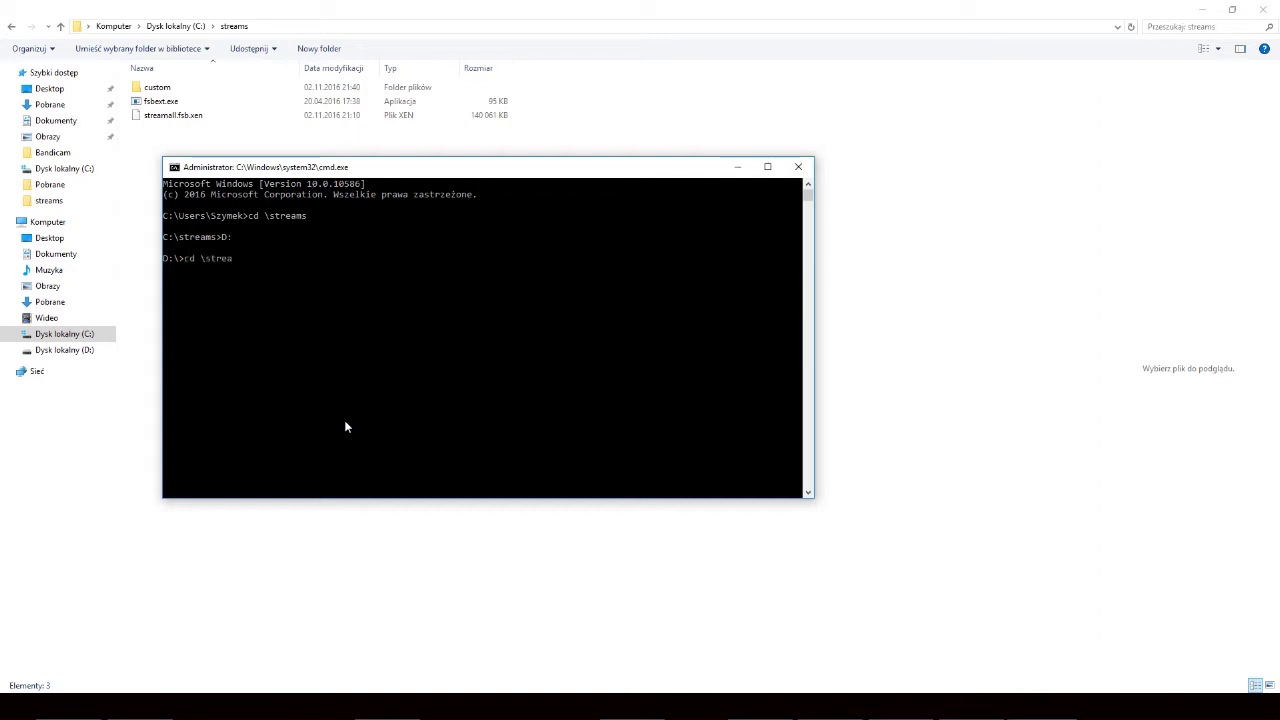
pyautogui.write('ms')
pyautogui.press('Return')
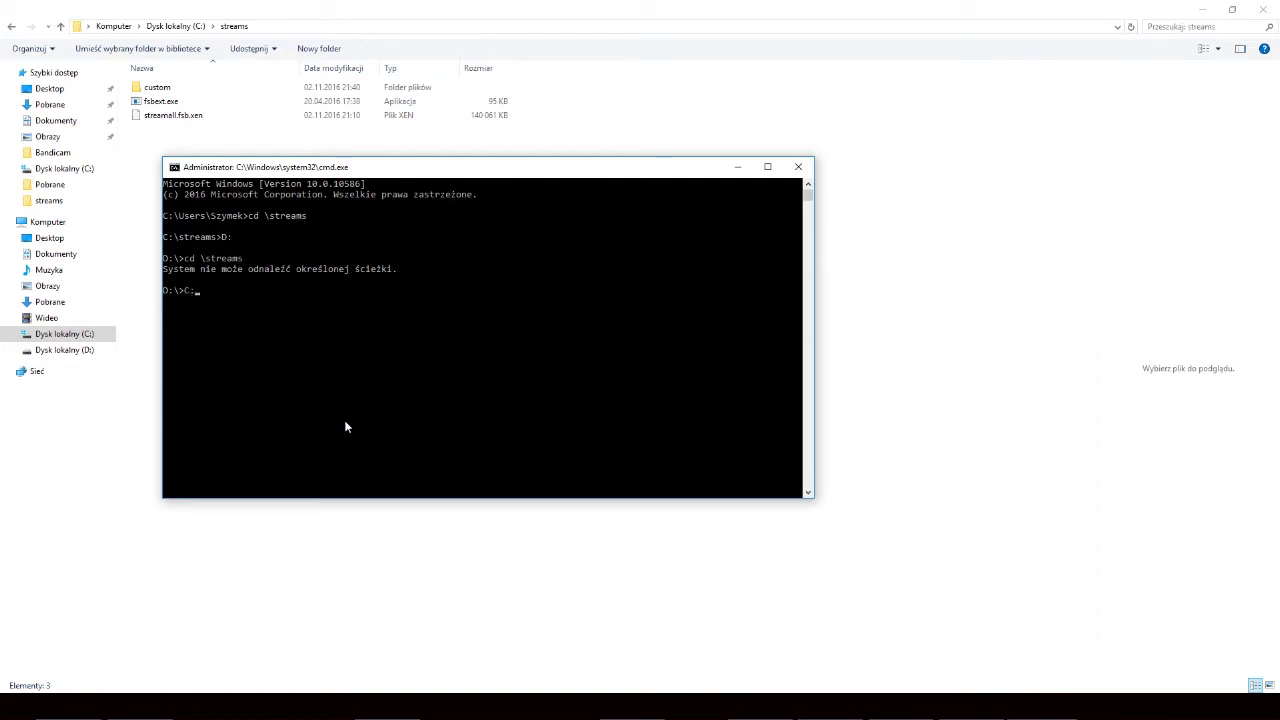
pyautogui.write('C:')
pyautogui.press('Return')
pyautogui.press('Up')
pyautogui.press('Return')
pyautogui.hotkey('alt', 'Tab')
# - Run 'fsbext -s streamall.dat.xen -d custom streamall.fsb.xen' in the console to extract the mp3s
pyautogui.moveTo(928, 80); pyautogui.dragTo(614, 84)
pyautogui.hotkey('ctrl', 'c')
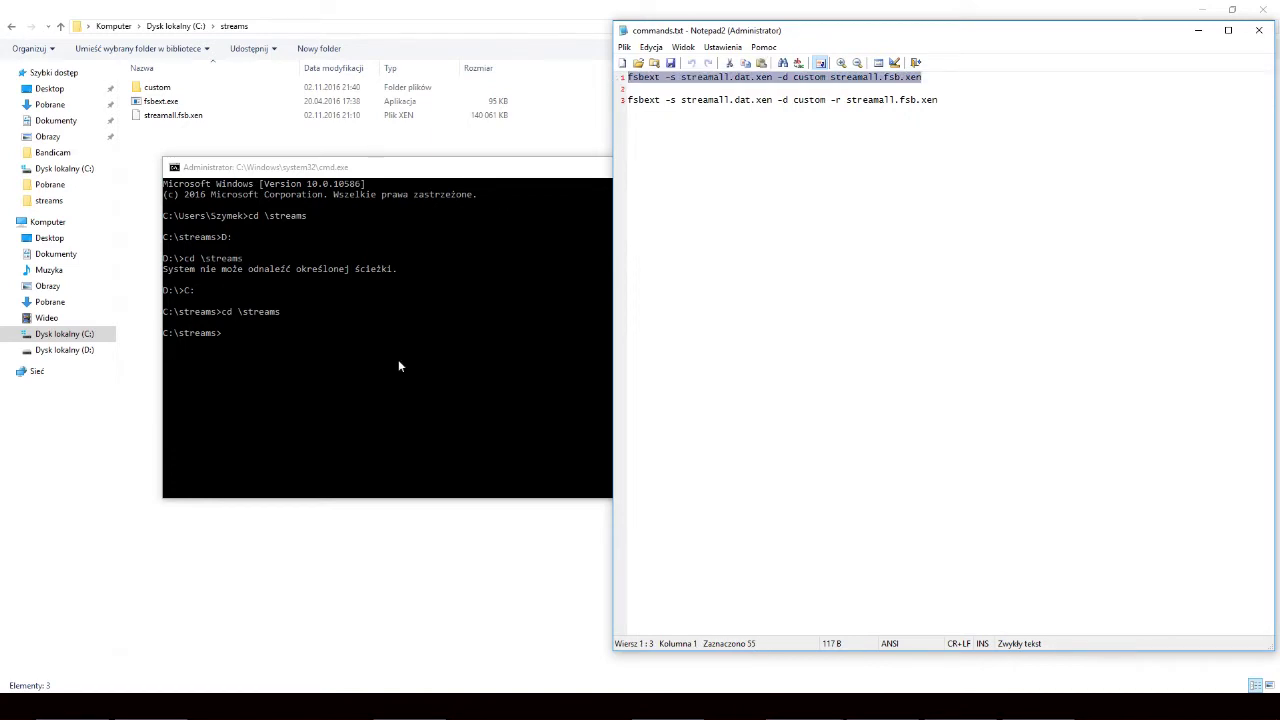
pyautogui.click(350, 352)
pyautogui.hotkey('ctrl', 'v')
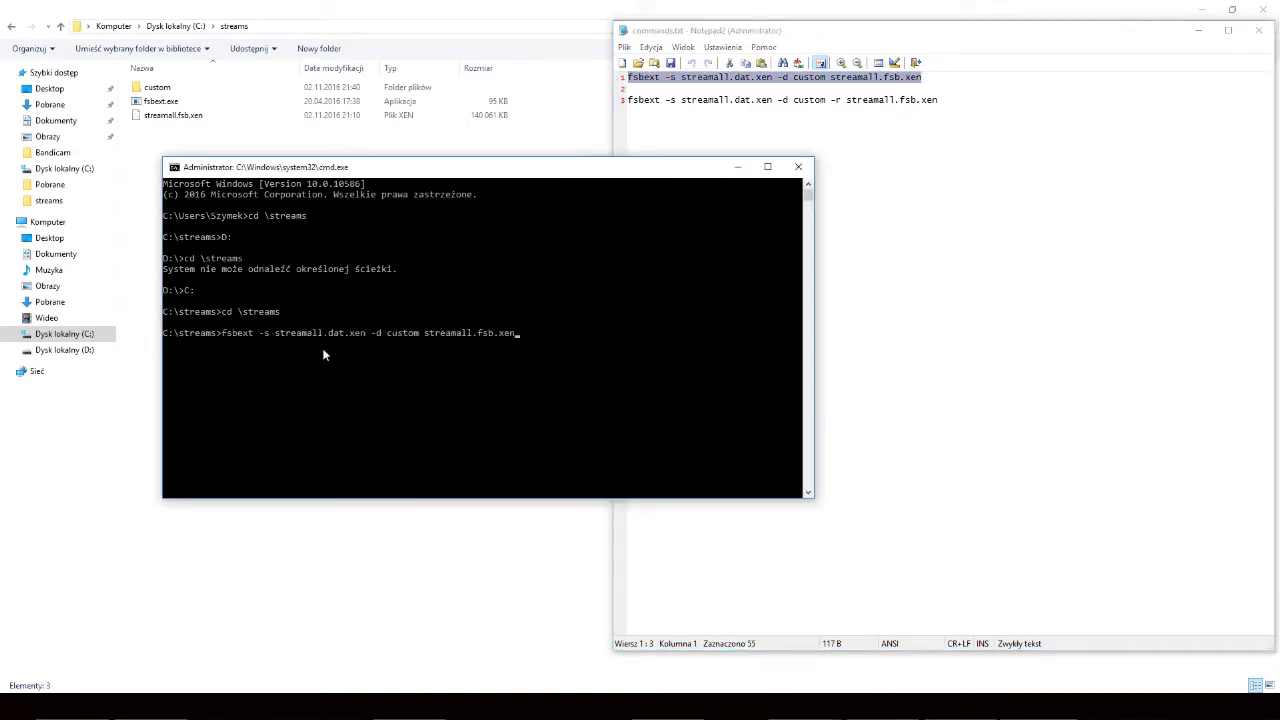
pyautogui.press('Return')
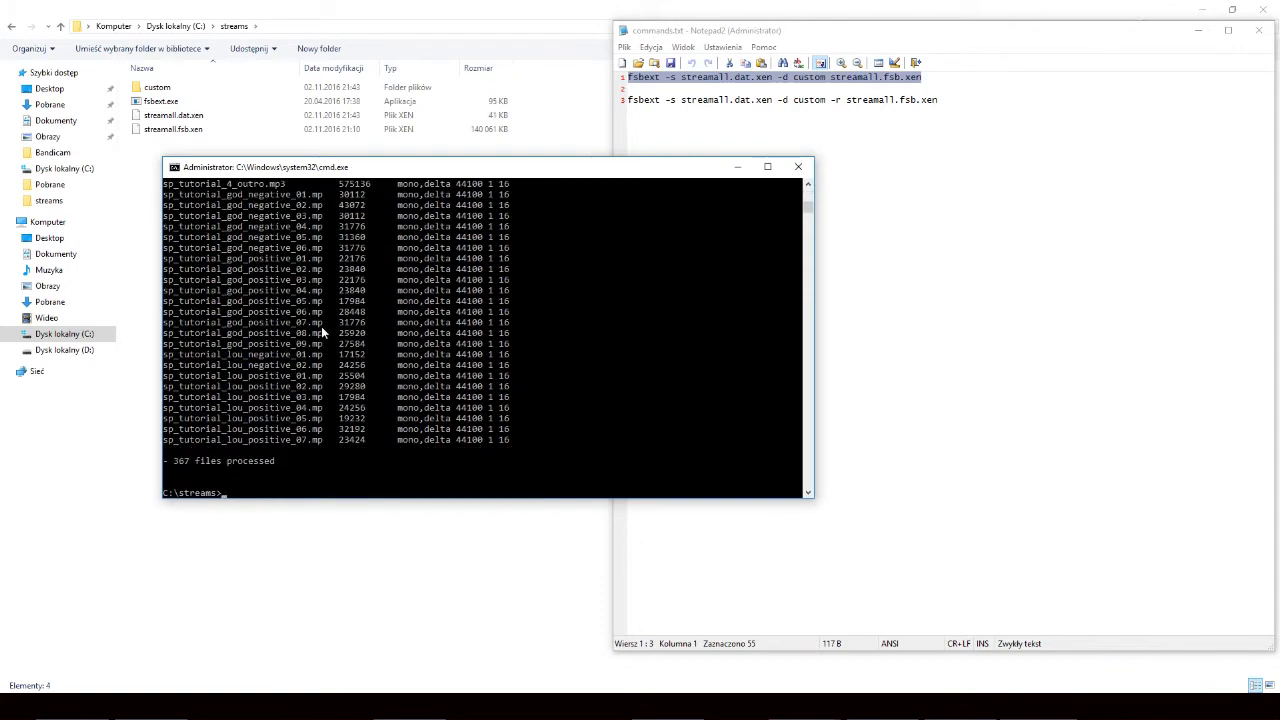
pyautogui.click(151, 184)
# - Open the custom folder and preview sp_tutorial_1_intro_03_god.mp3
pyautogui.doubleClick(152, 88)
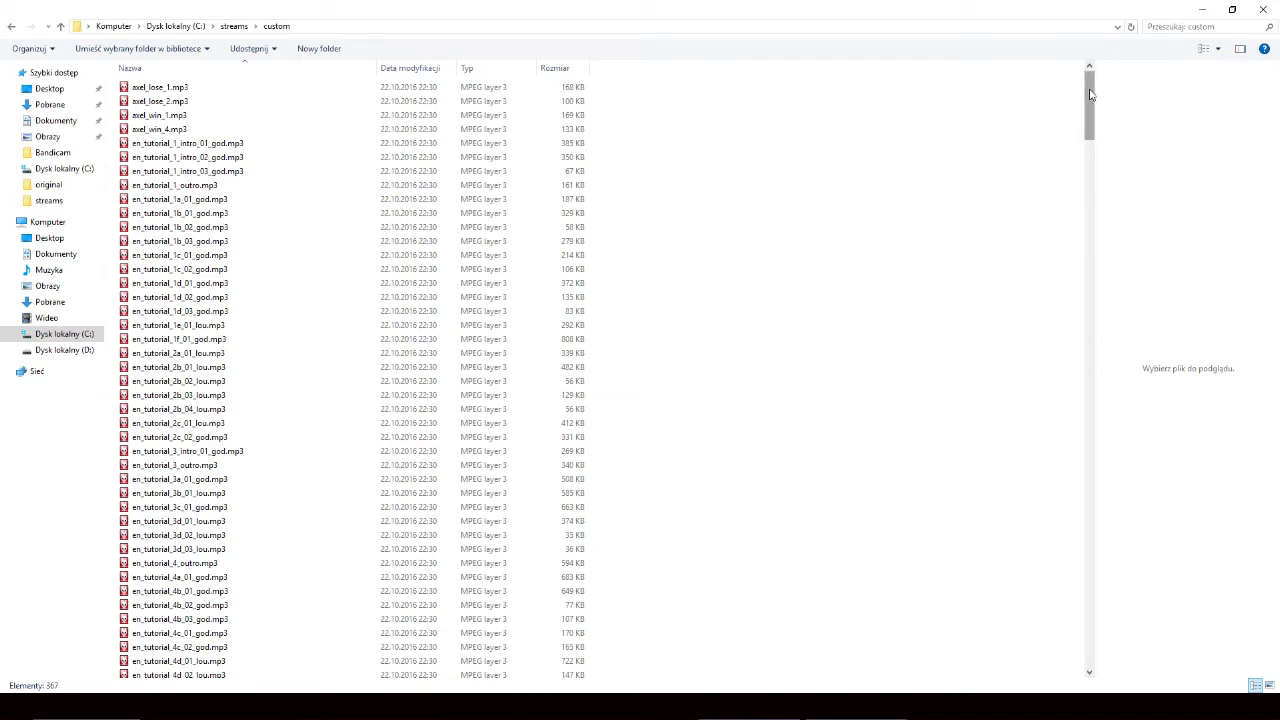
pyautogui.moveTo(1090, 88); pyautogui.dragTo(1092, 570)
pyautogui.doubleClick(255, 277)
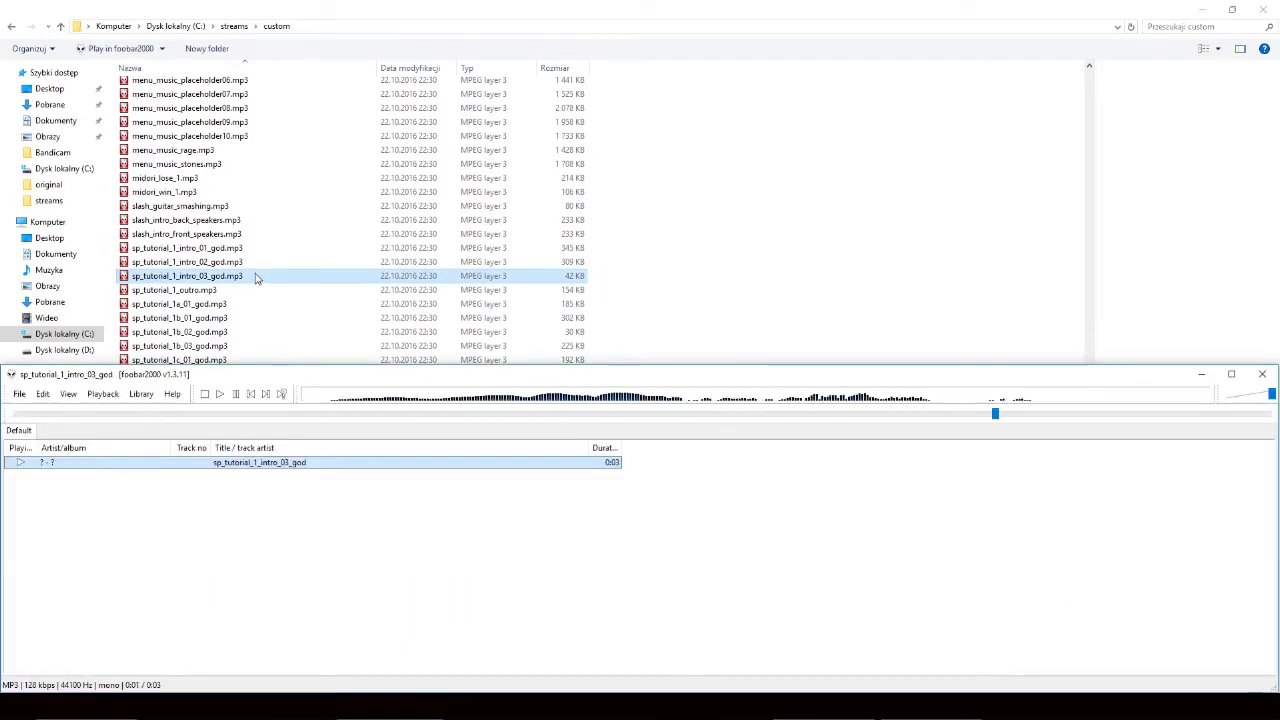
pyautogui.click(1262, 374)
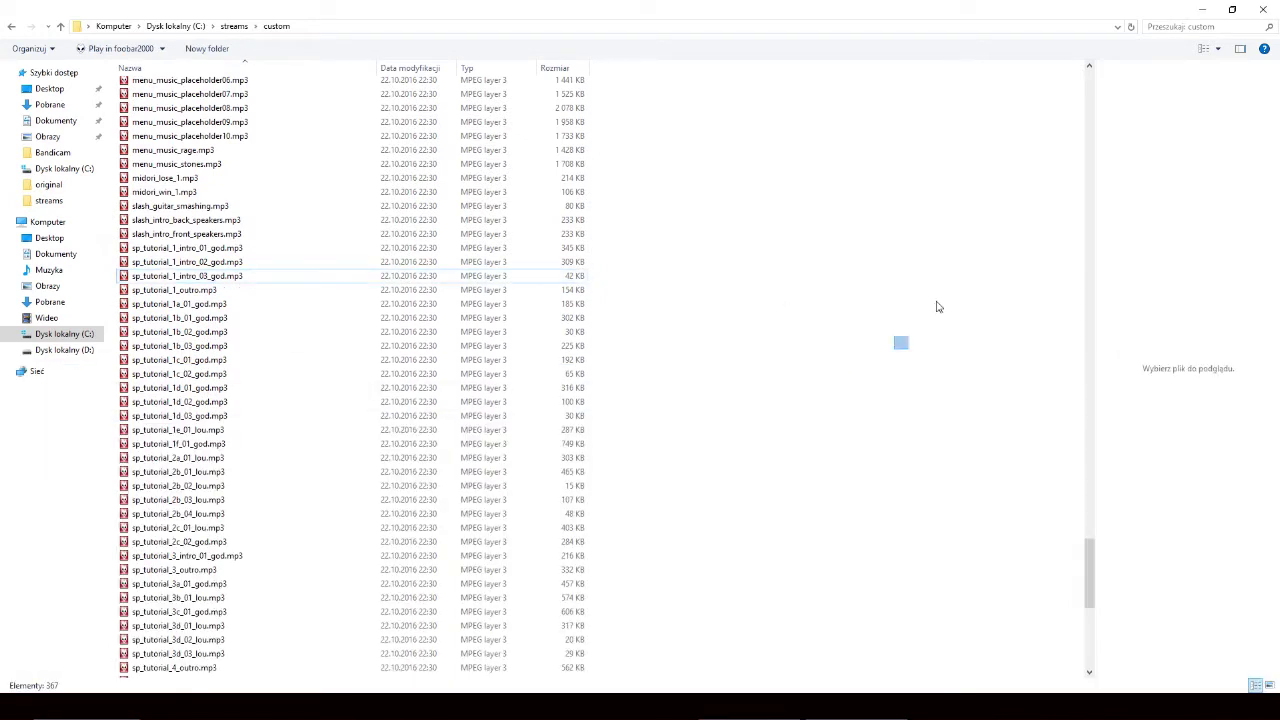
# - Preview the guitar_lick_16 and guitar_lick_17 clips
pyautogui.moveTo(1090, 570); pyautogui.dragTo(210, 165)
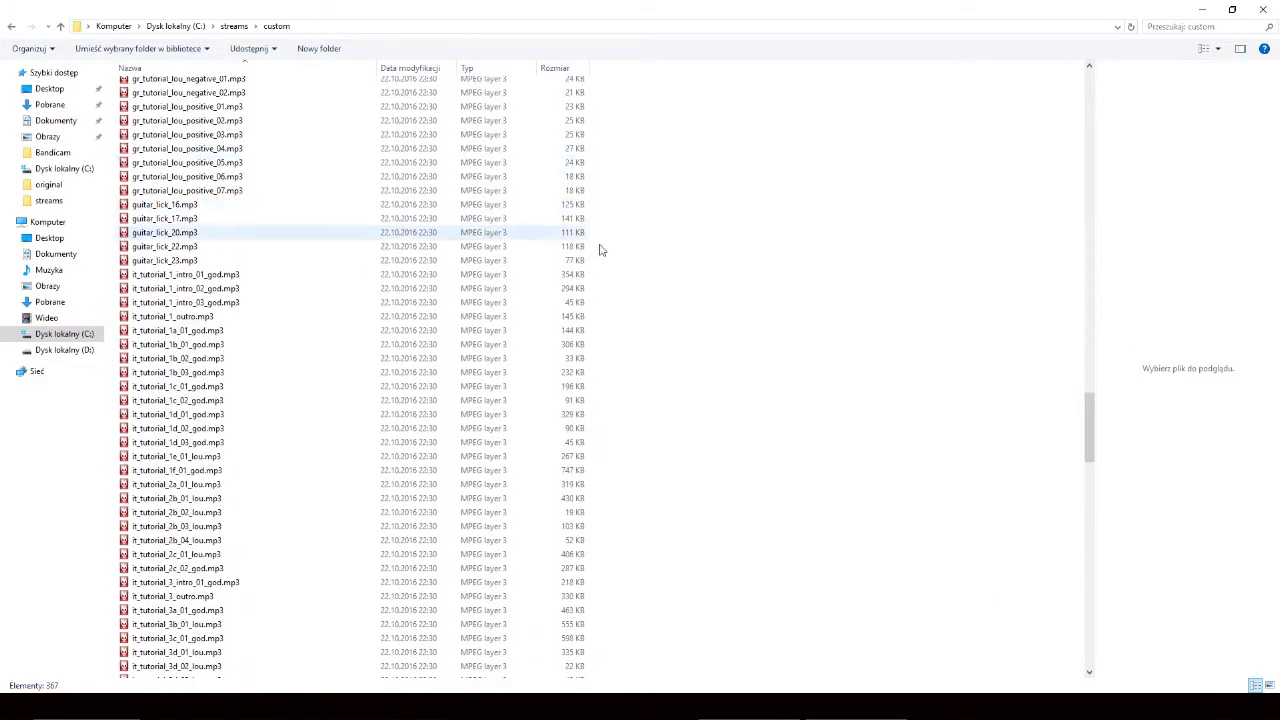
pyautogui.moveTo(614, 268); pyautogui.dragTo(336, 198)
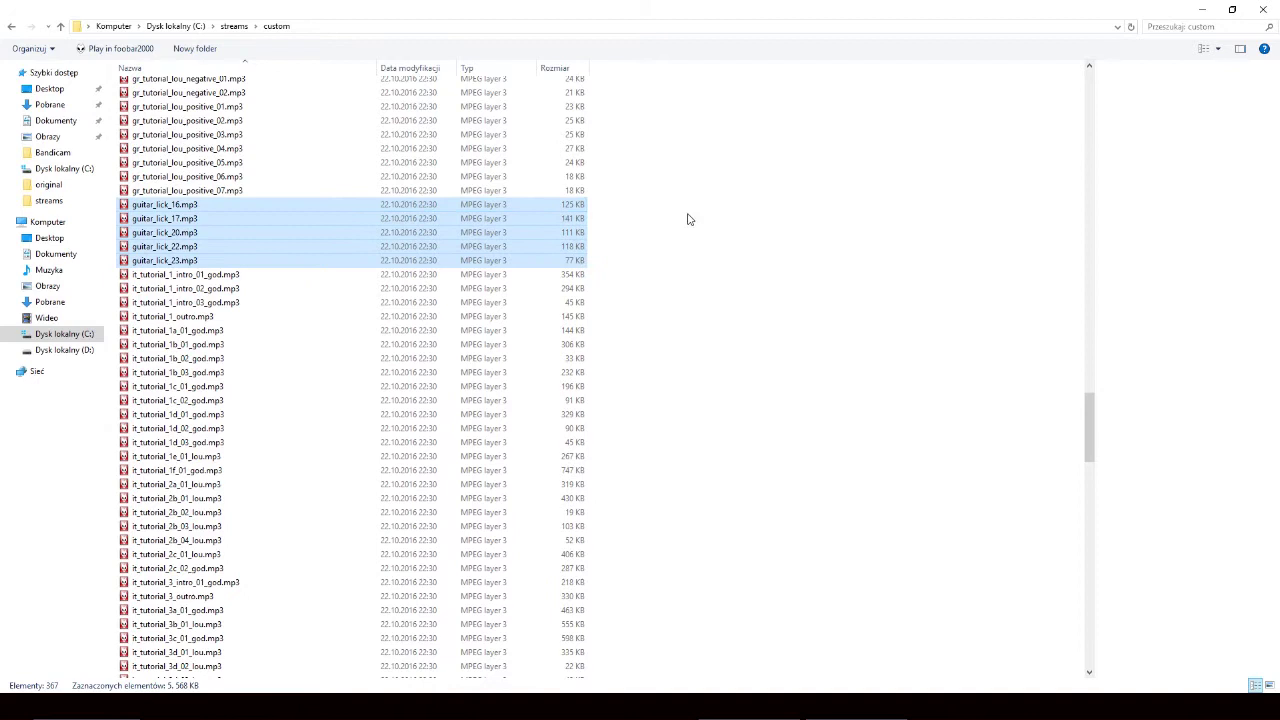
pyautogui.doubleClick(205, 205)
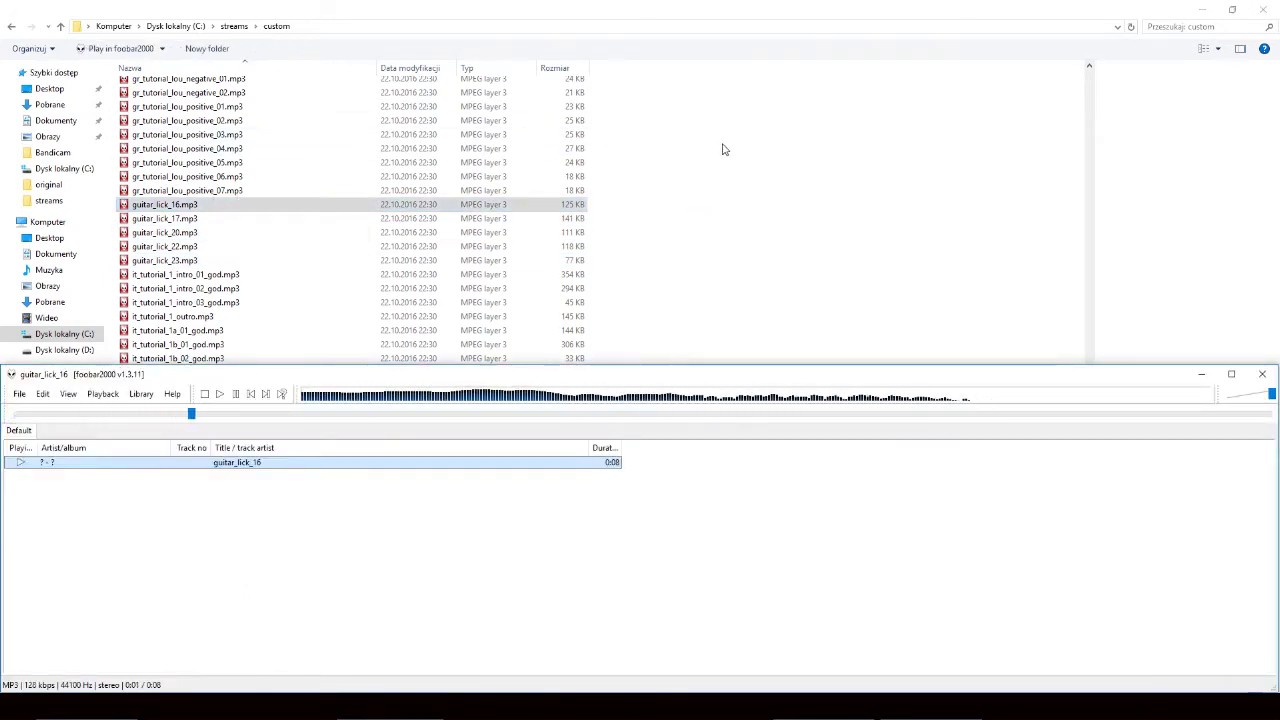
pyautogui.hotkey('alt', 'Tab')
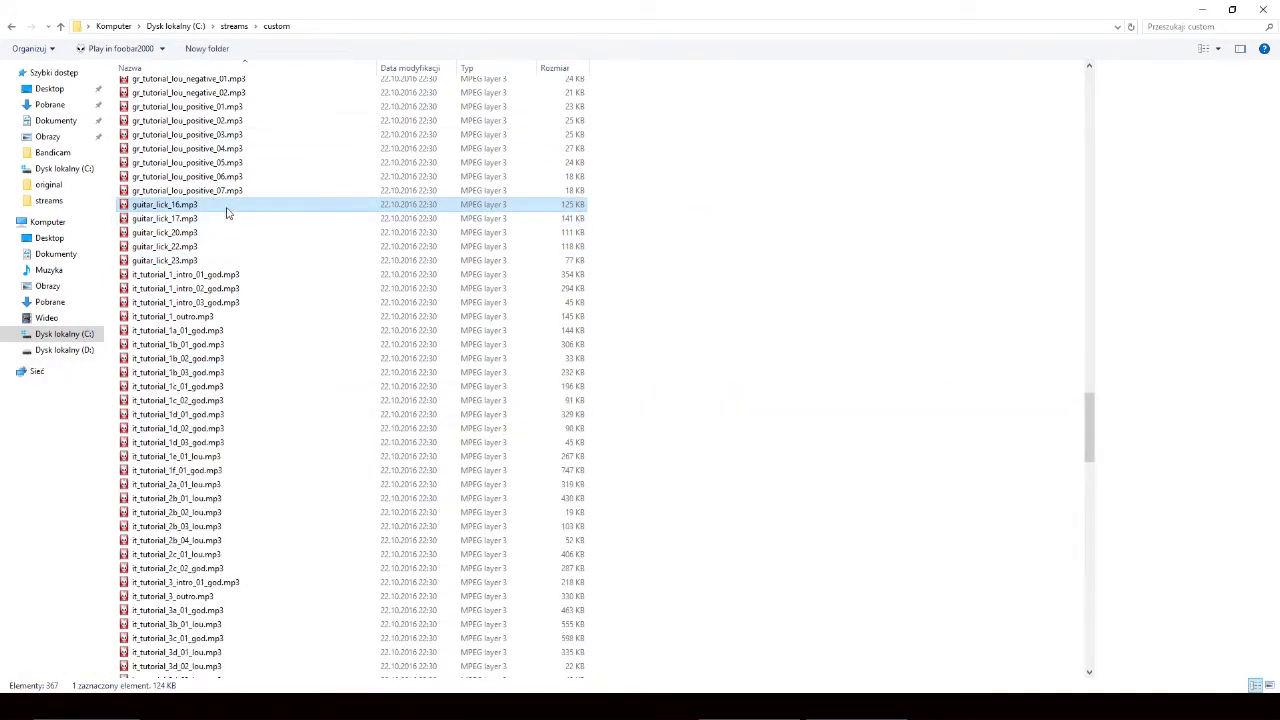
pyautogui.doubleClick(217, 219)
pyautogui.click(1261, 374)
pyautogui.moveTo(1092, 420); pyautogui.dragTo(1094, 534)
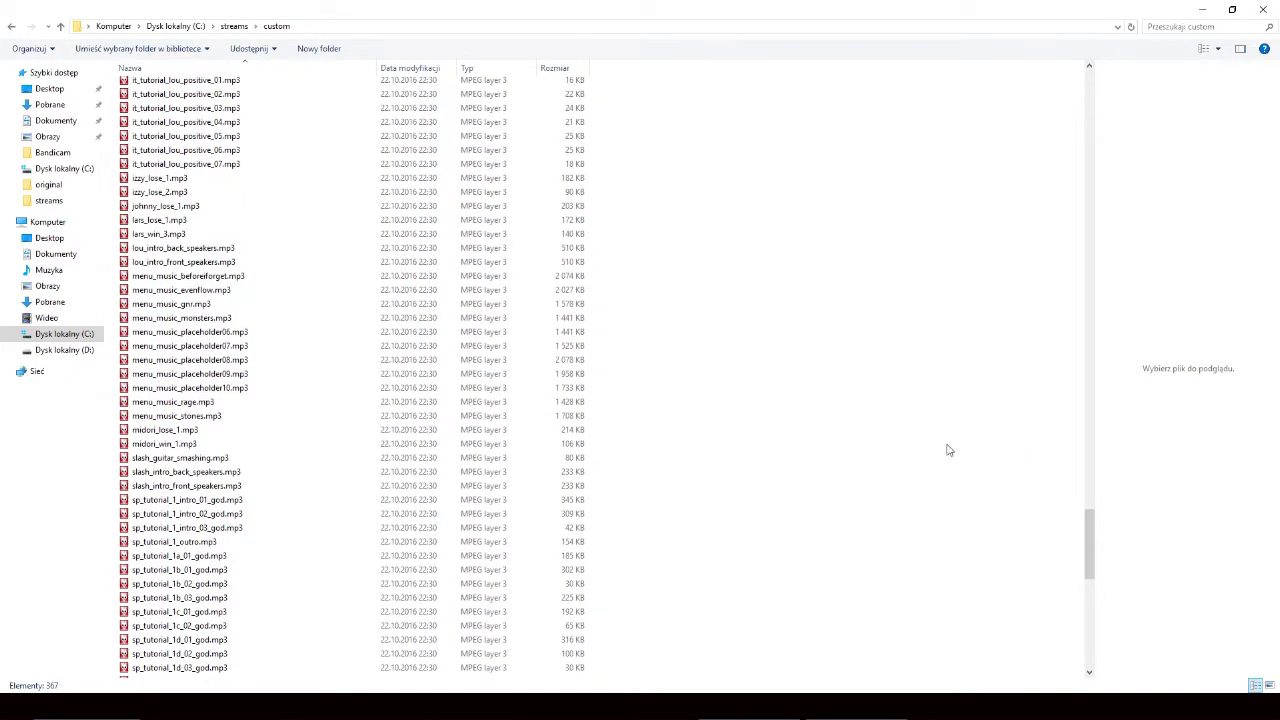
# - Preview menu_music_beforeiforget, menu_music_placeholder07 and menu_music_placeholder10
pyautogui.doubleClick(257, 275)
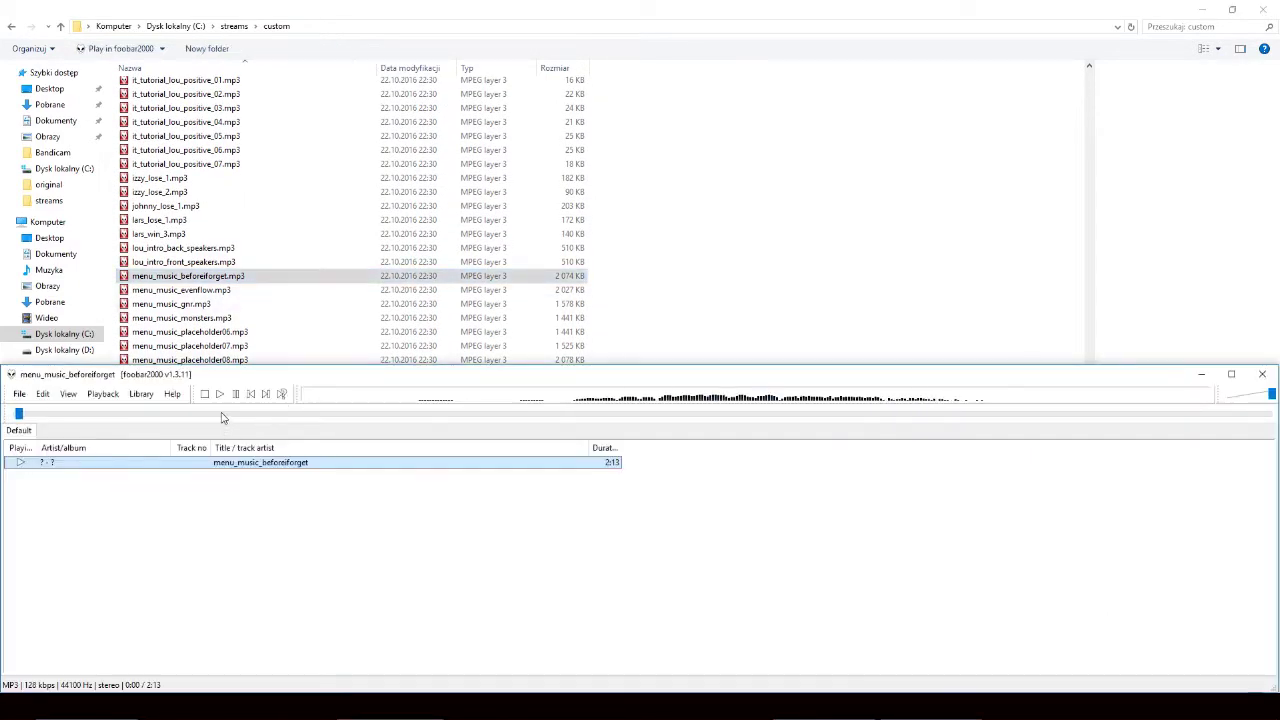
pyautogui.click(1262, 374)
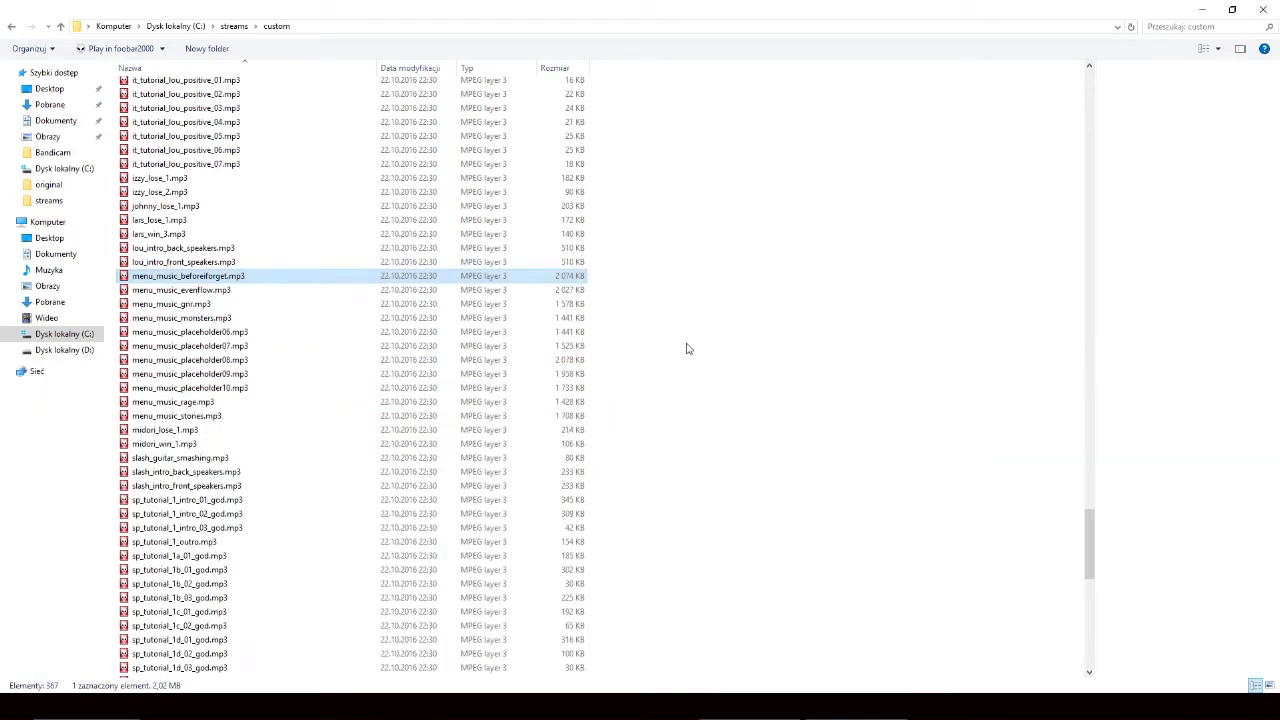
pyautogui.click(743, 270)
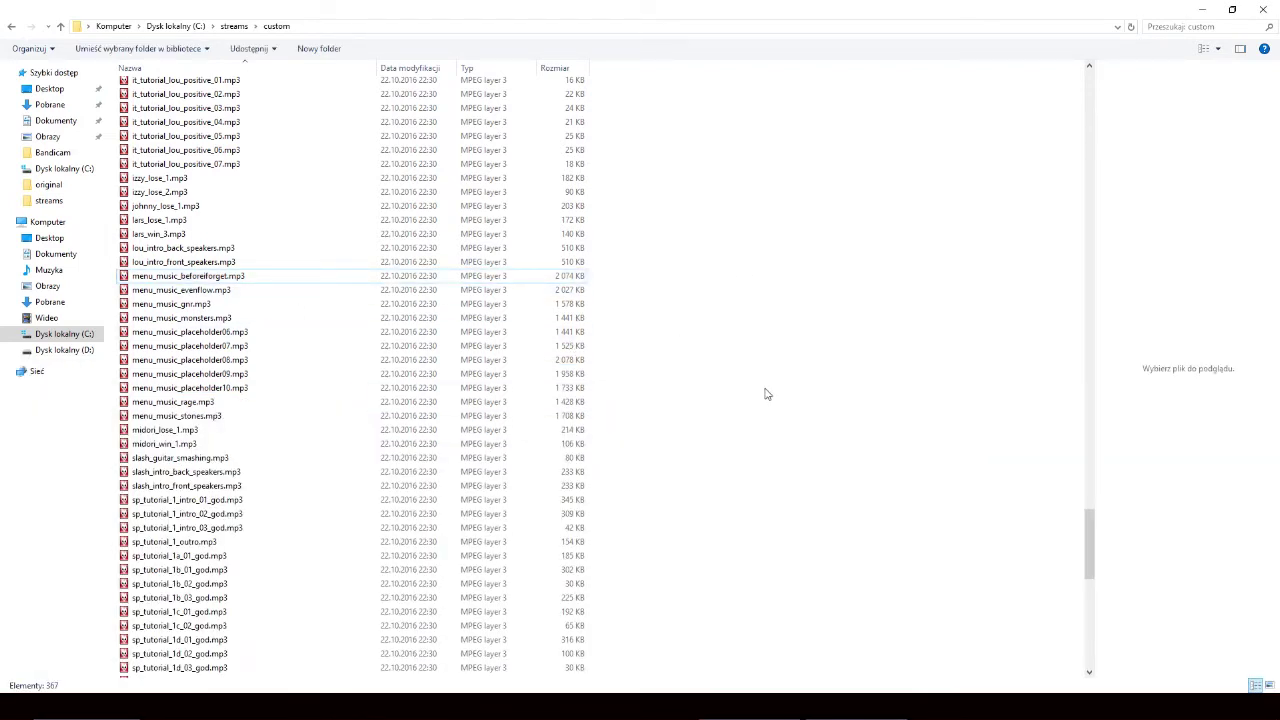
pyautogui.doubleClick(240, 346)
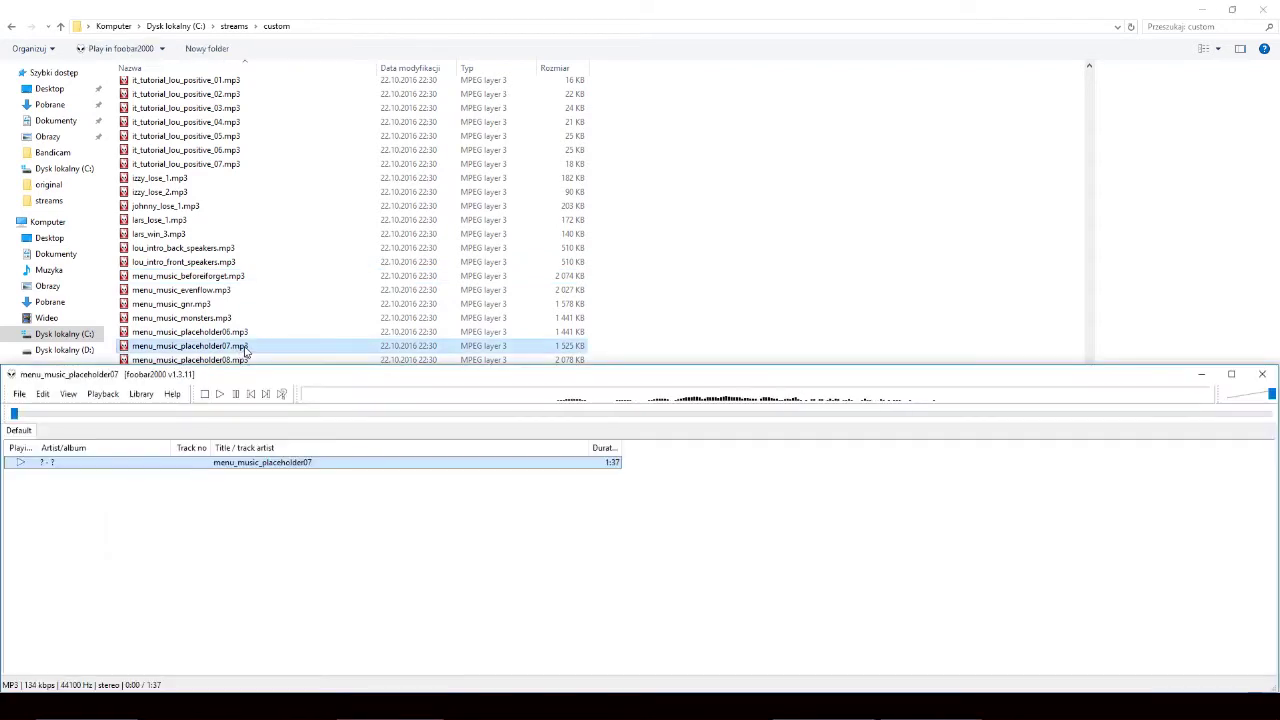
pyautogui.click(297, 414)
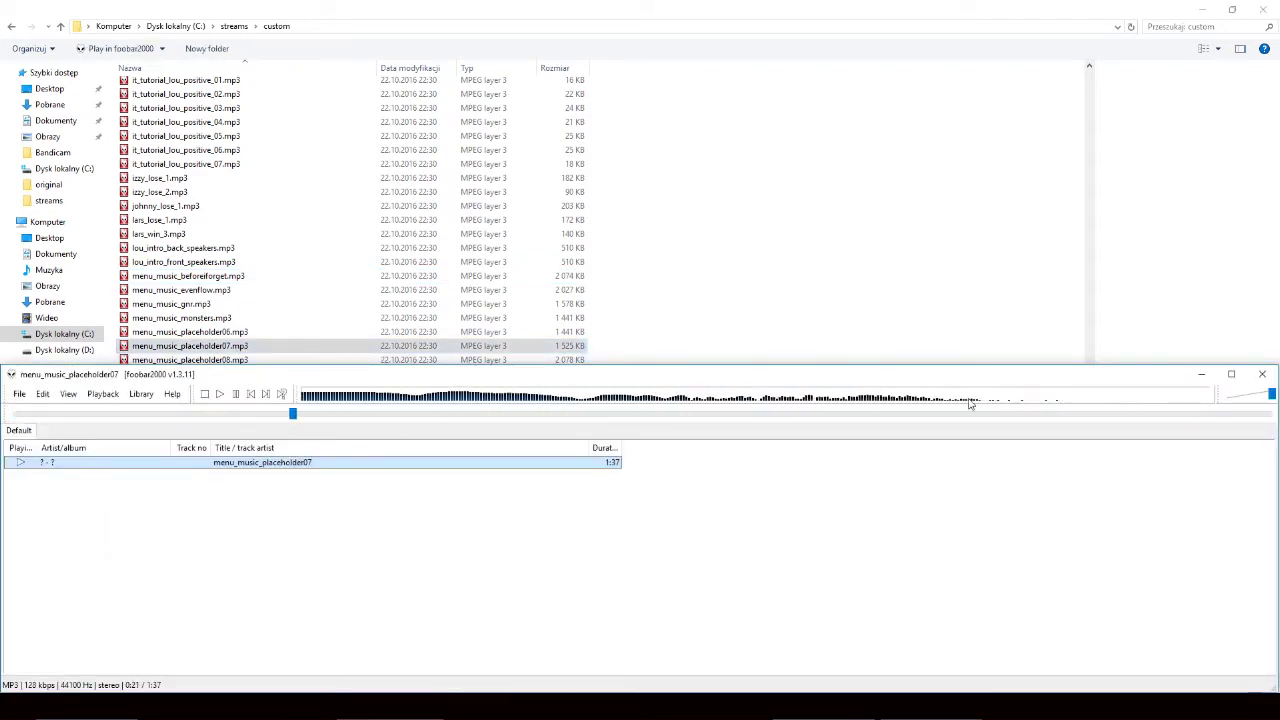
pyautogui.click(1262, 374)
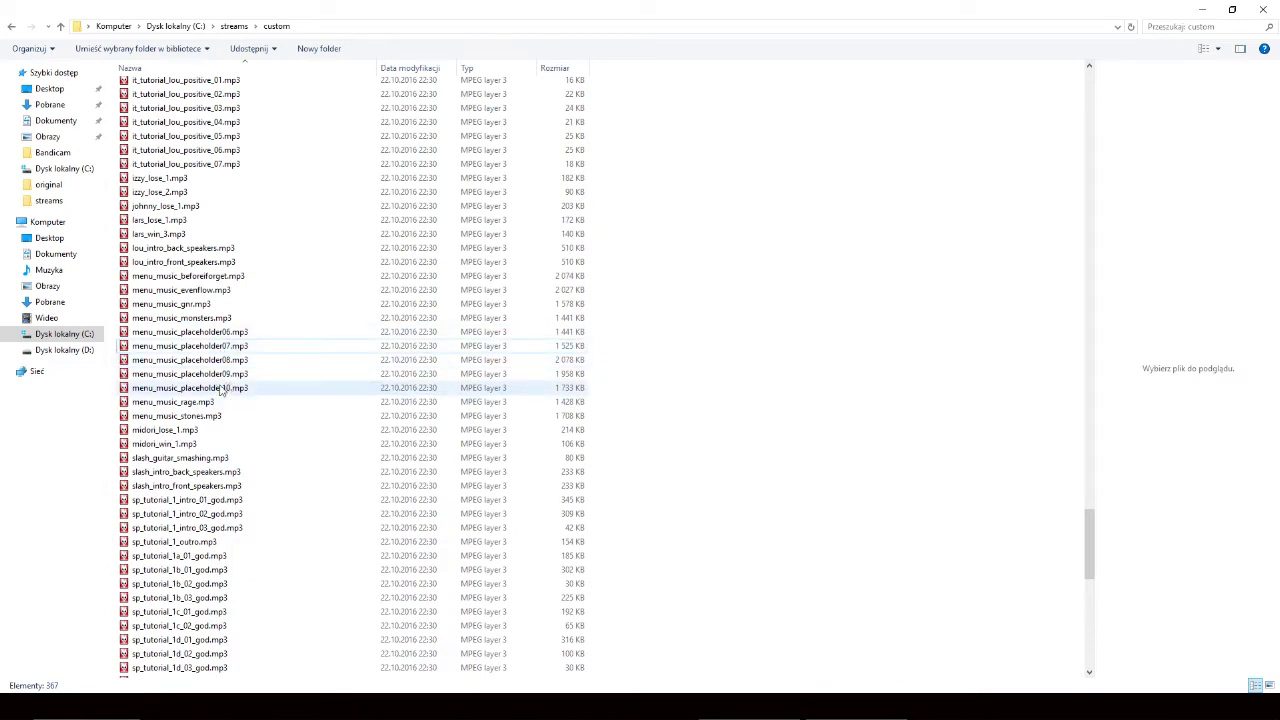
pyautogui.doubleClick(220, 387)
pyautogui.moveTo(214, 413); pyautogui.dragTo(358, 413)
pyautogui.click(1201, 376)
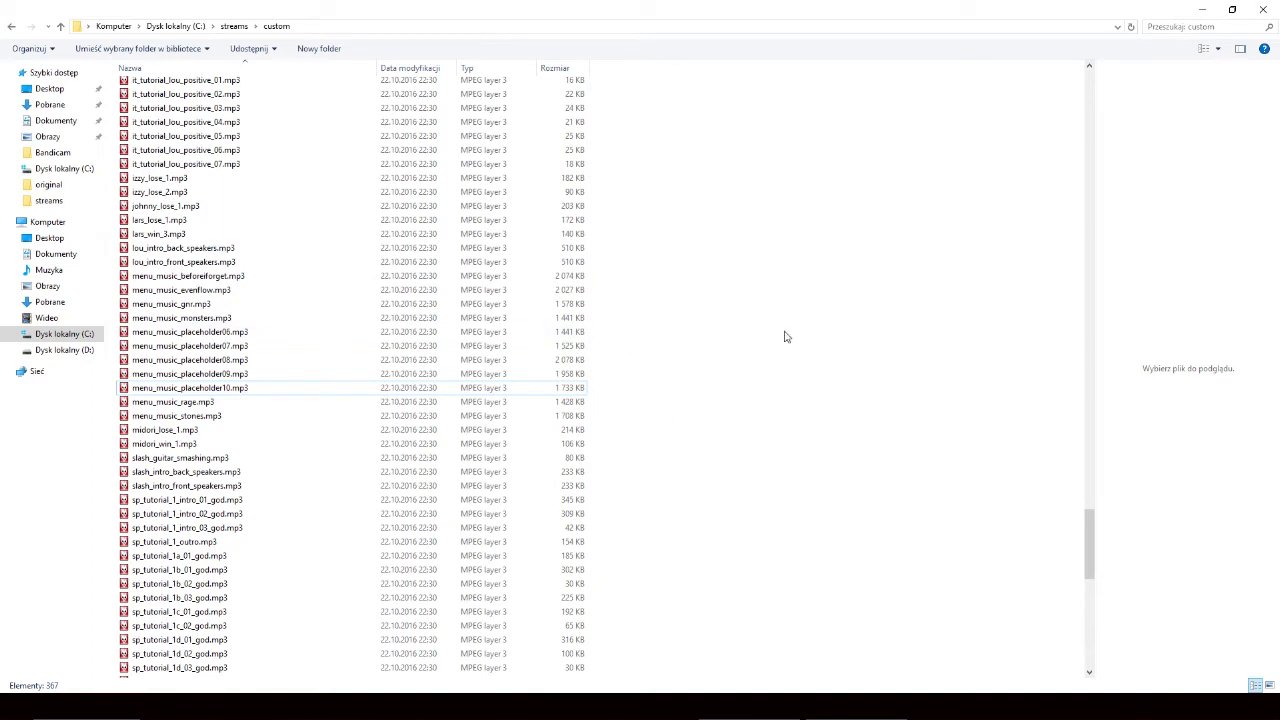
# - Select the menu_music files in the list
pyautogui.moveTo(618, 274); pyautogui.dragTo(206, 322)
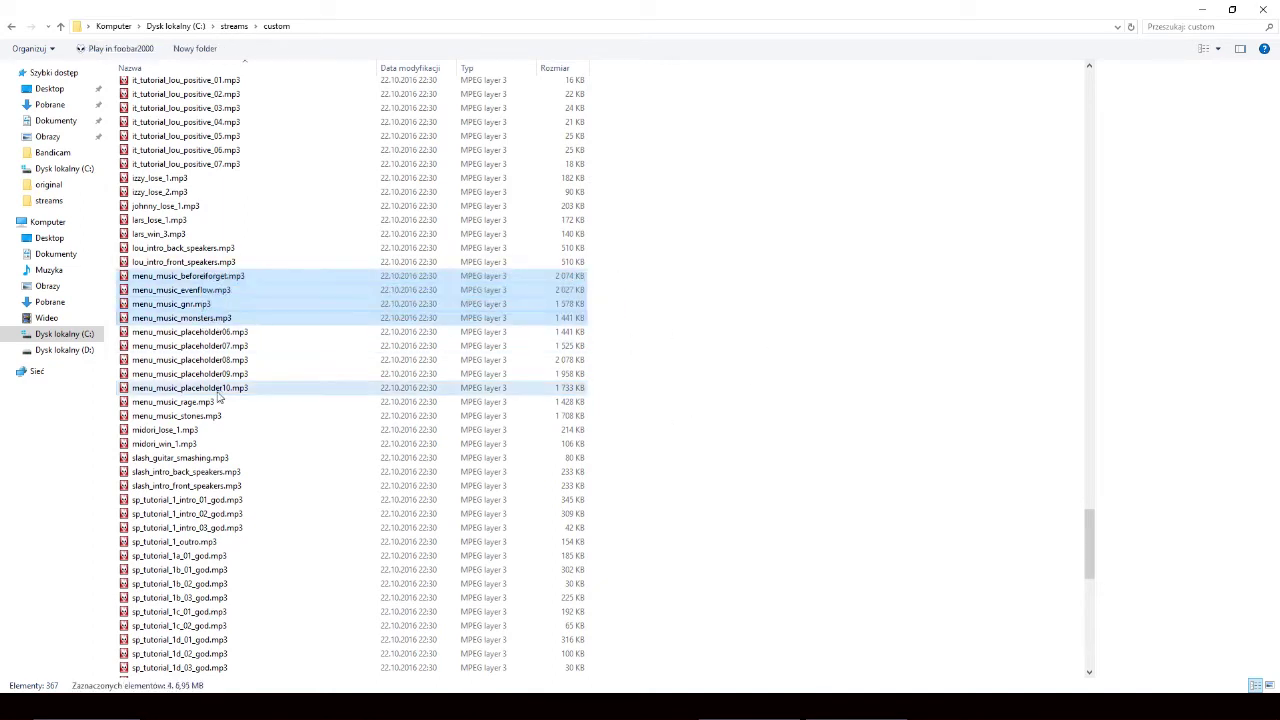
pyautogui.keyDown('ctrl'); pyautogui.click(205, 402); pyautogui.keyUp('ctrl')
pyautogui.keyDown('ctrl'); pyautogui.click(210, 416); pyautogui.keyUp('ctrl')
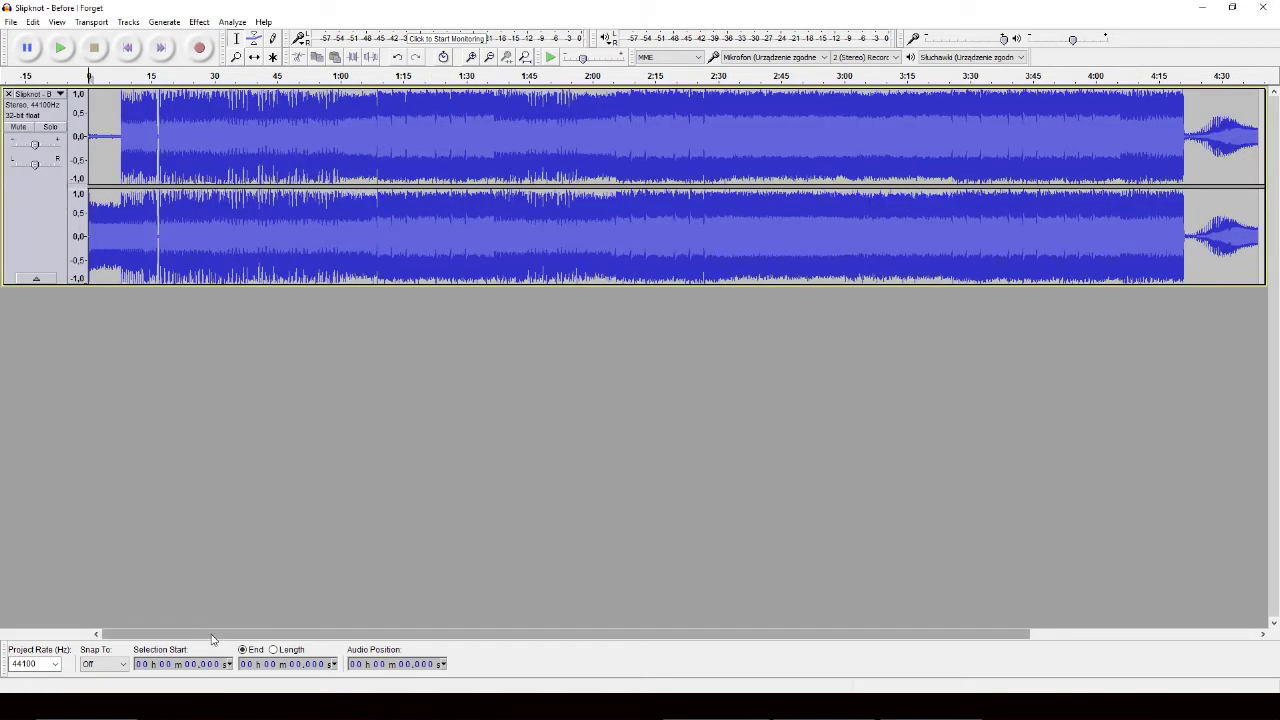
# - Play Before I Forget from about 18.8 s to compare, then close foobar2000
pyautogui.click(167, 147)
pyautogui.click(60, 47)
pyautogui.click(93, 48)
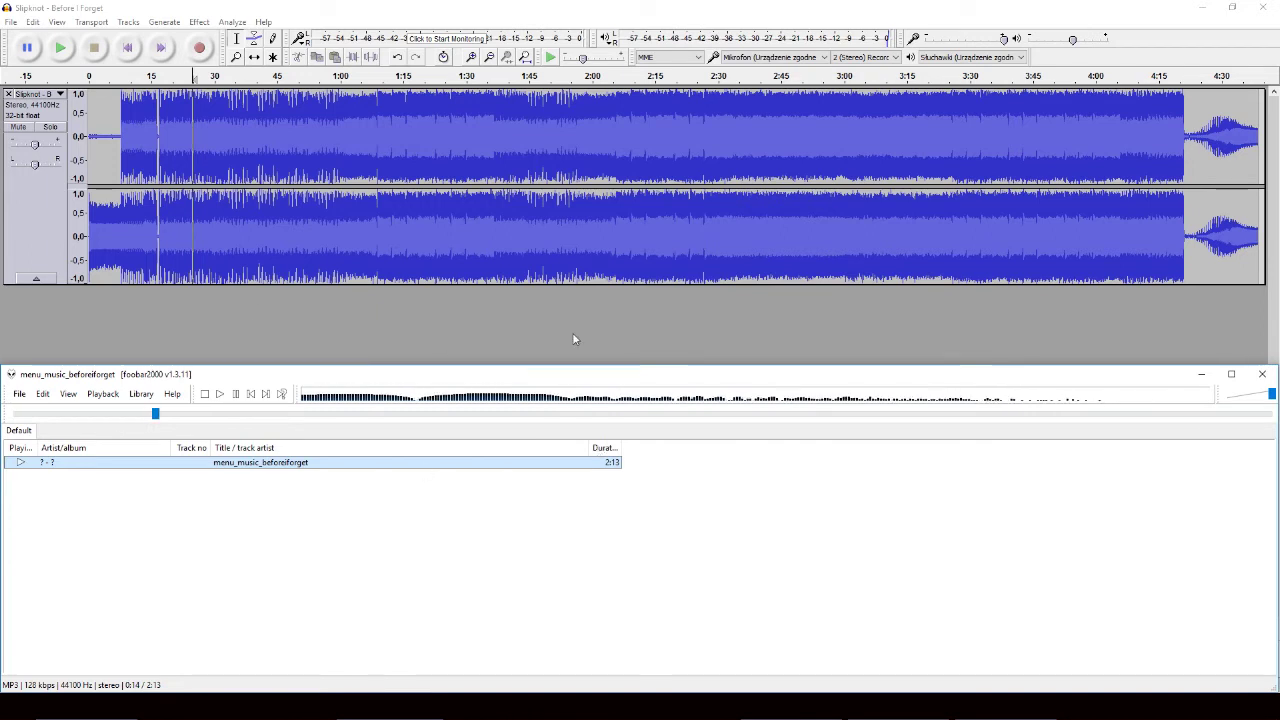
pyautogui.click(1262, 374)
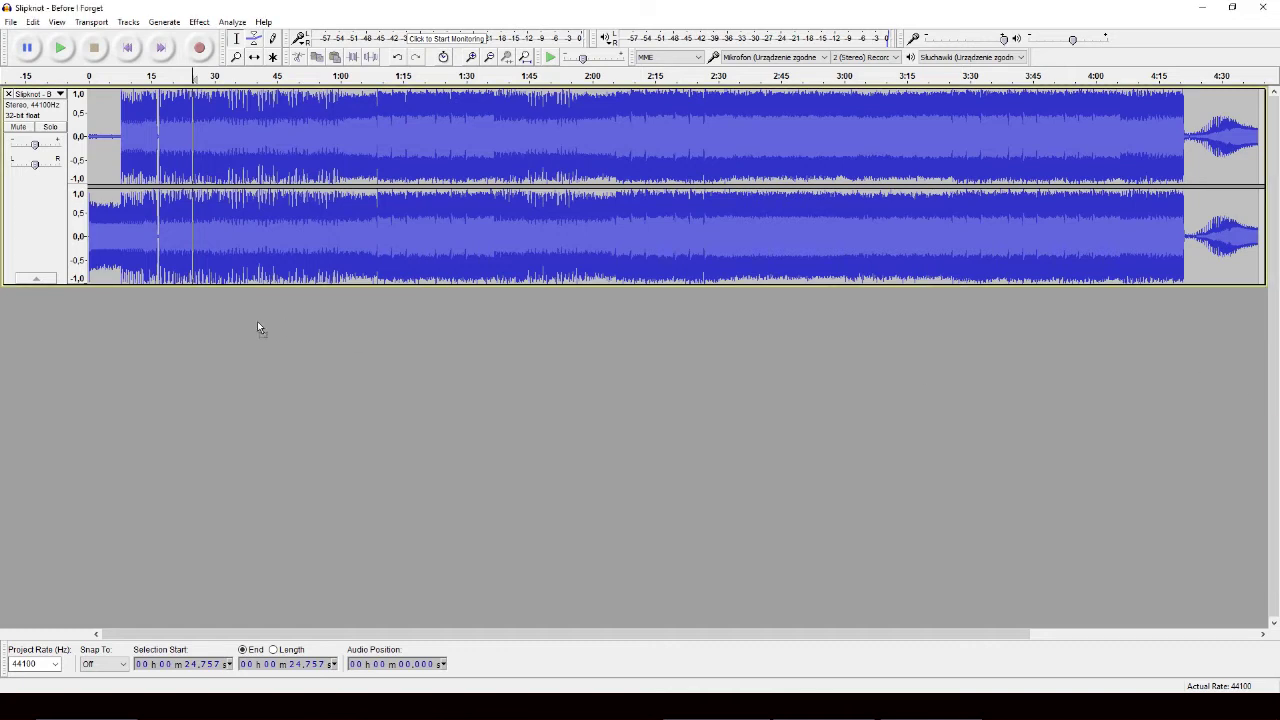
# - Import the intro and outro files, move the outro clip into the intro track, and delete the outro track
pyautogui.moveTo(115, 330); pyautogui.dragTo(119, 328)
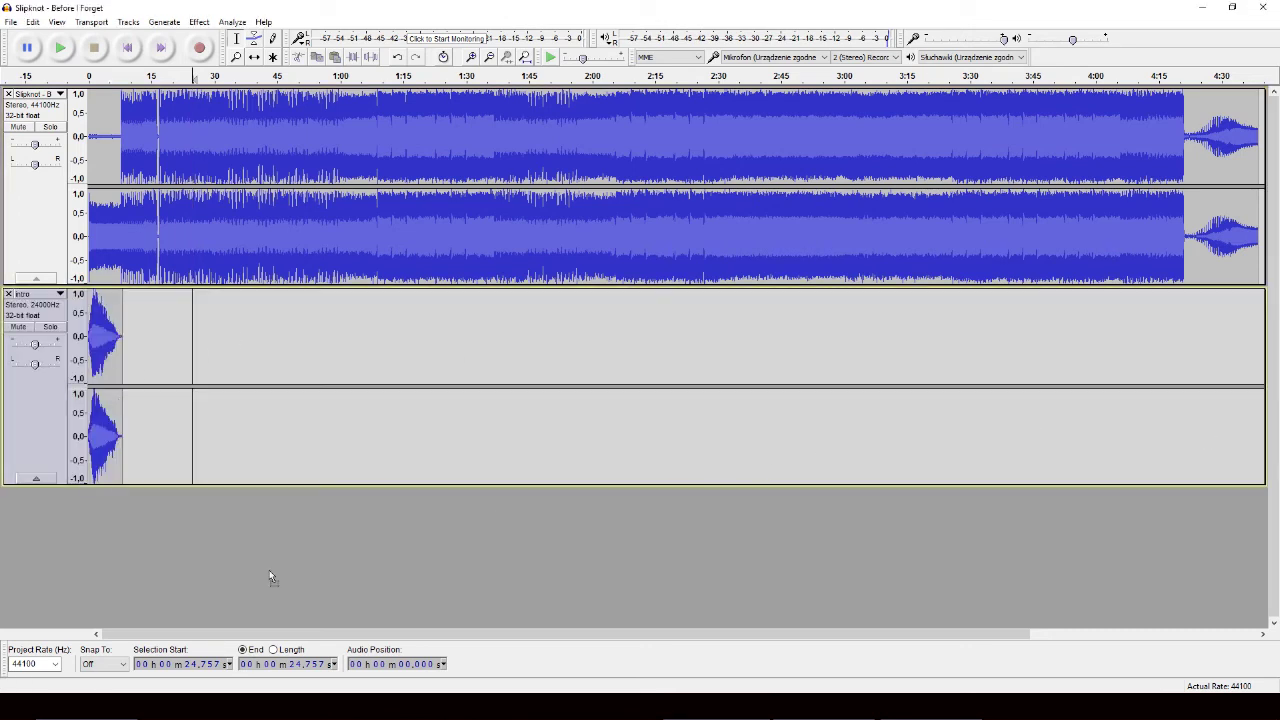
pyautogui.moveTo(270, 577); pyautogui.dragTo(280, 565)
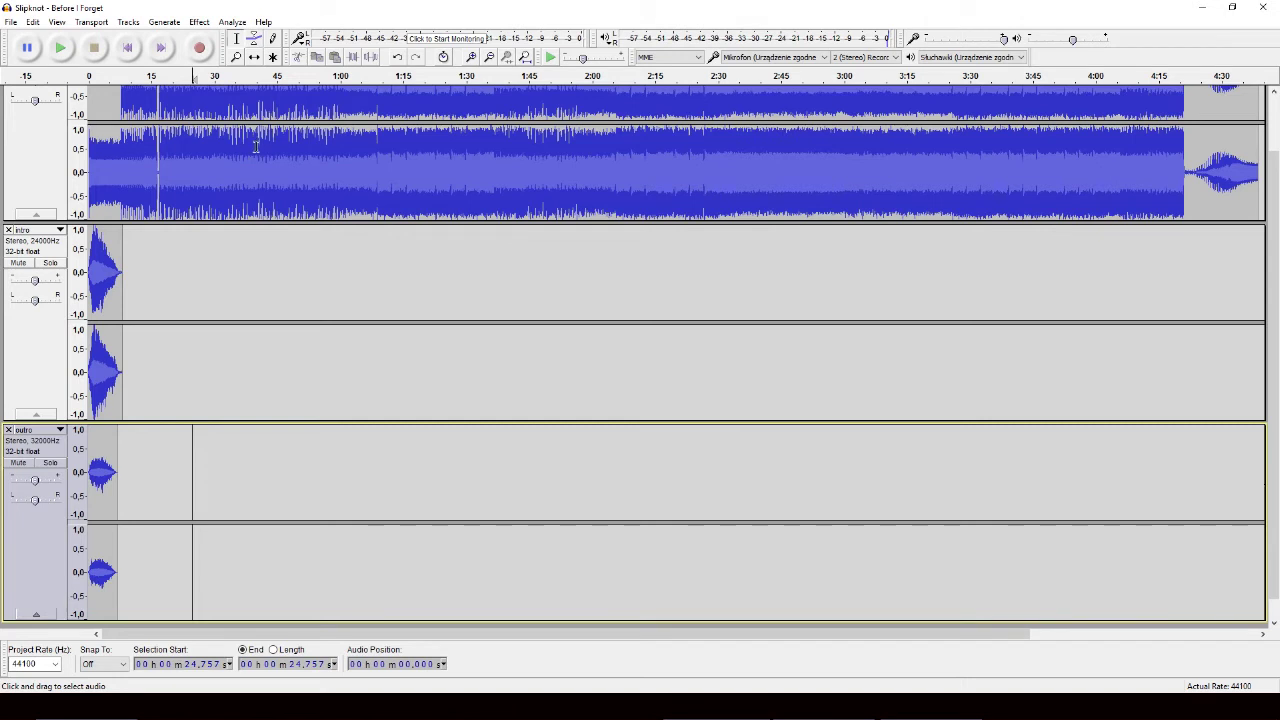
pyautogui.click(254, 57)
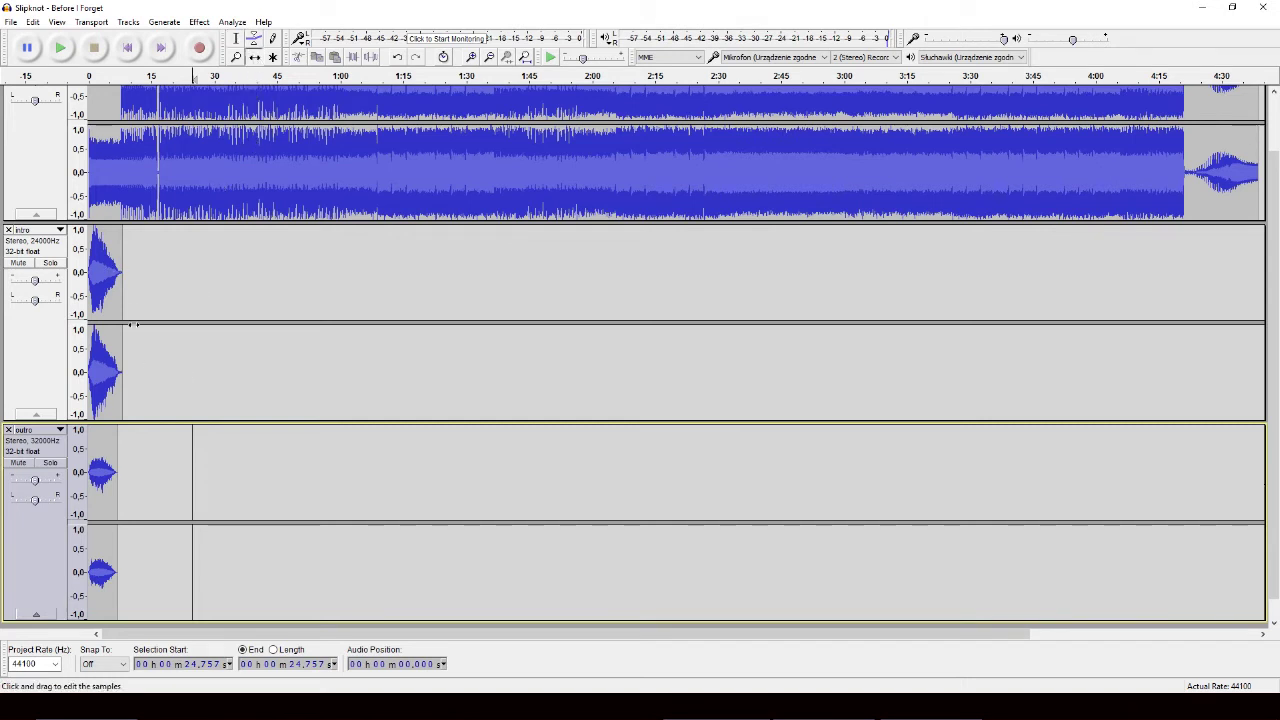
pyautogui.moveTo(103, 493); pyautogui.dragTo(1207, 257)
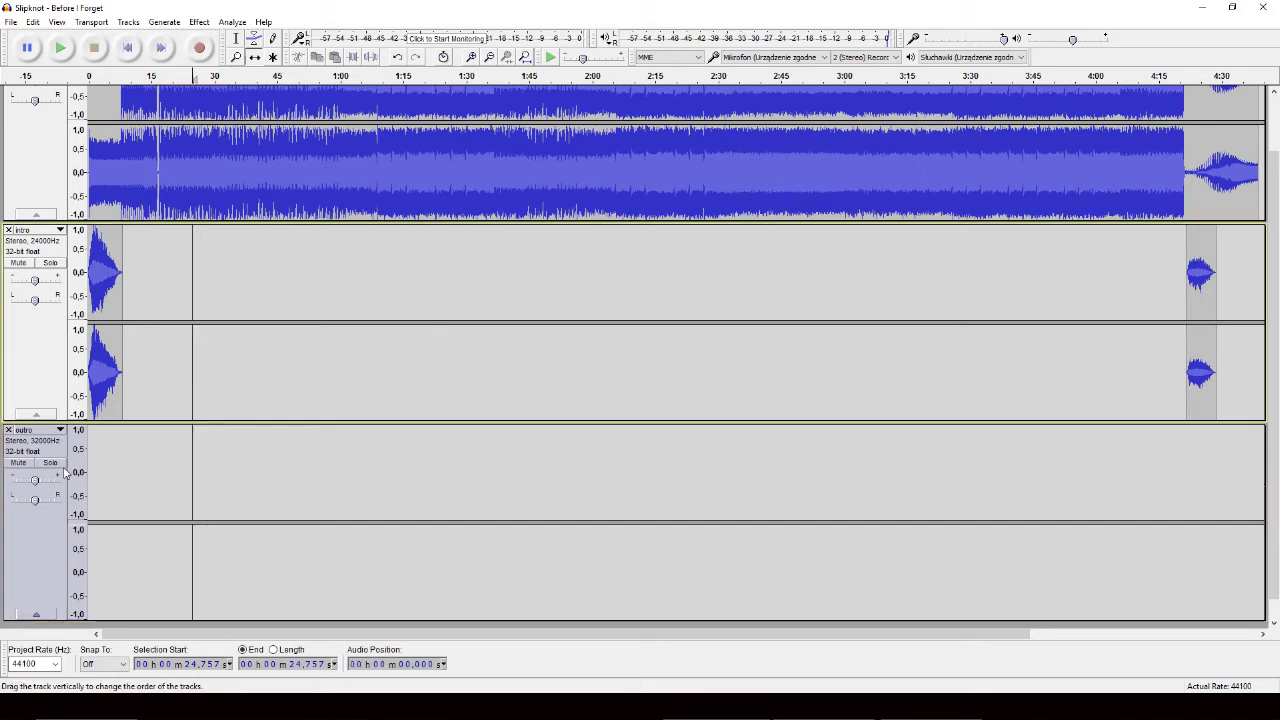
pyautogui.click(8, 430)
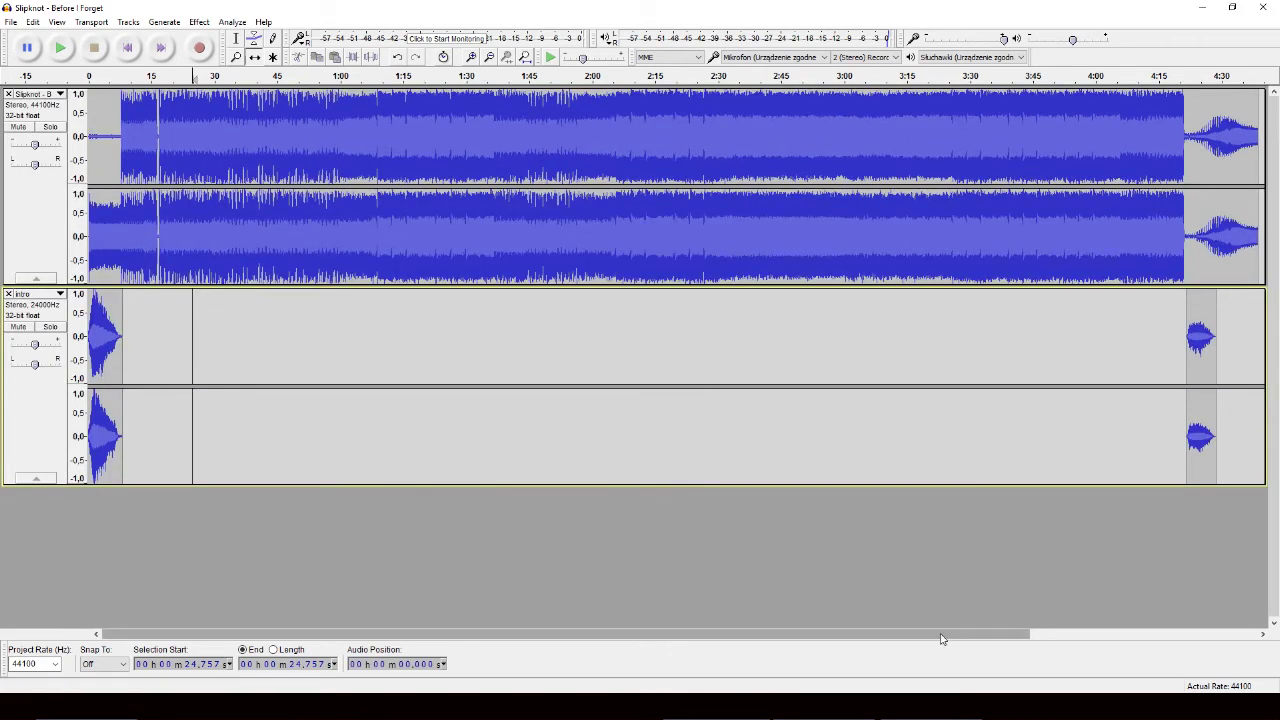
# - Shift the song right to follow the intro and place the outro clip after the song ends
pyautogui.moveTo(966, 634); pyautogui.dragTo(1171, 634)
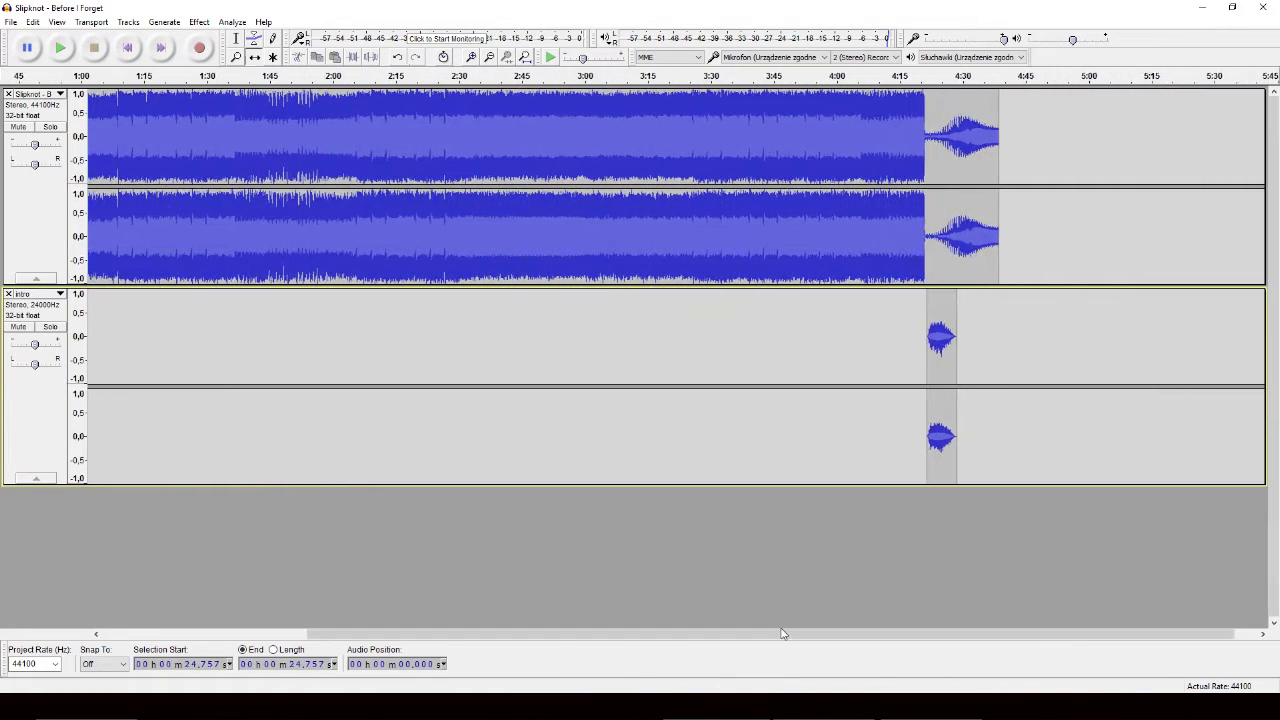
pyautogui.moveTo(857, 634); pyautogui.dragTo(881, 634)
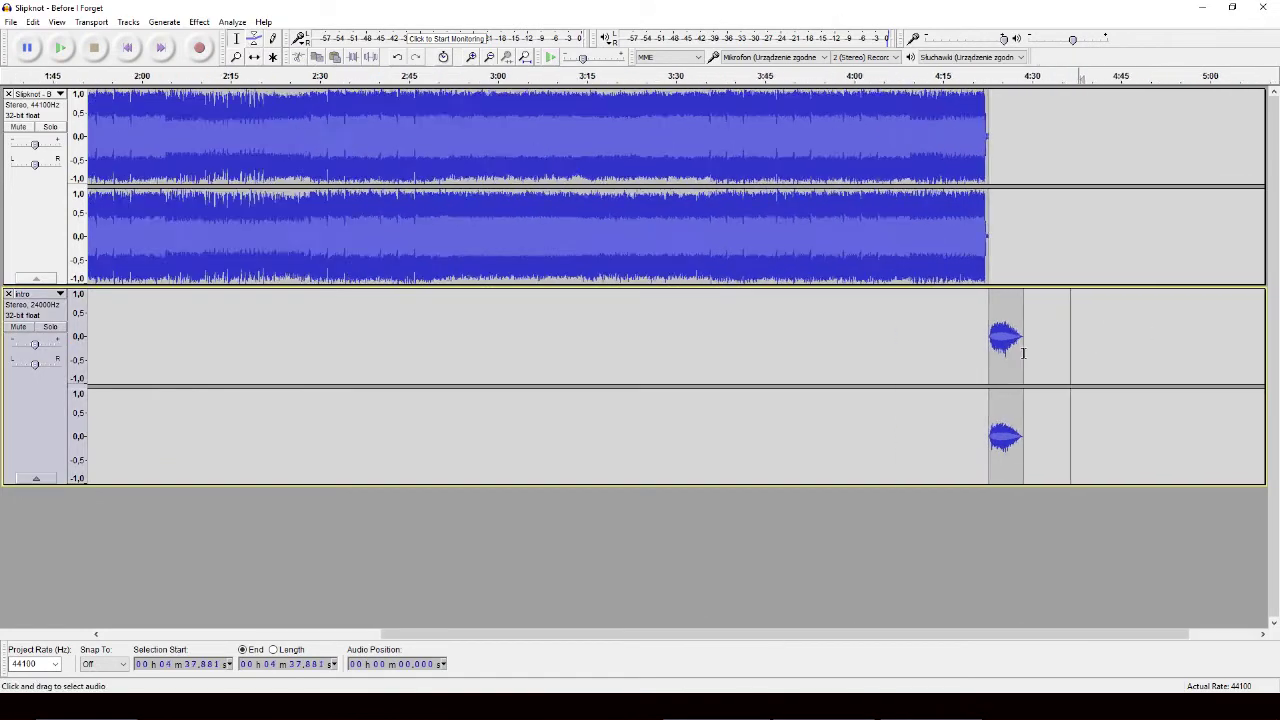
pyautogui.scroll(3, 1023, 353)
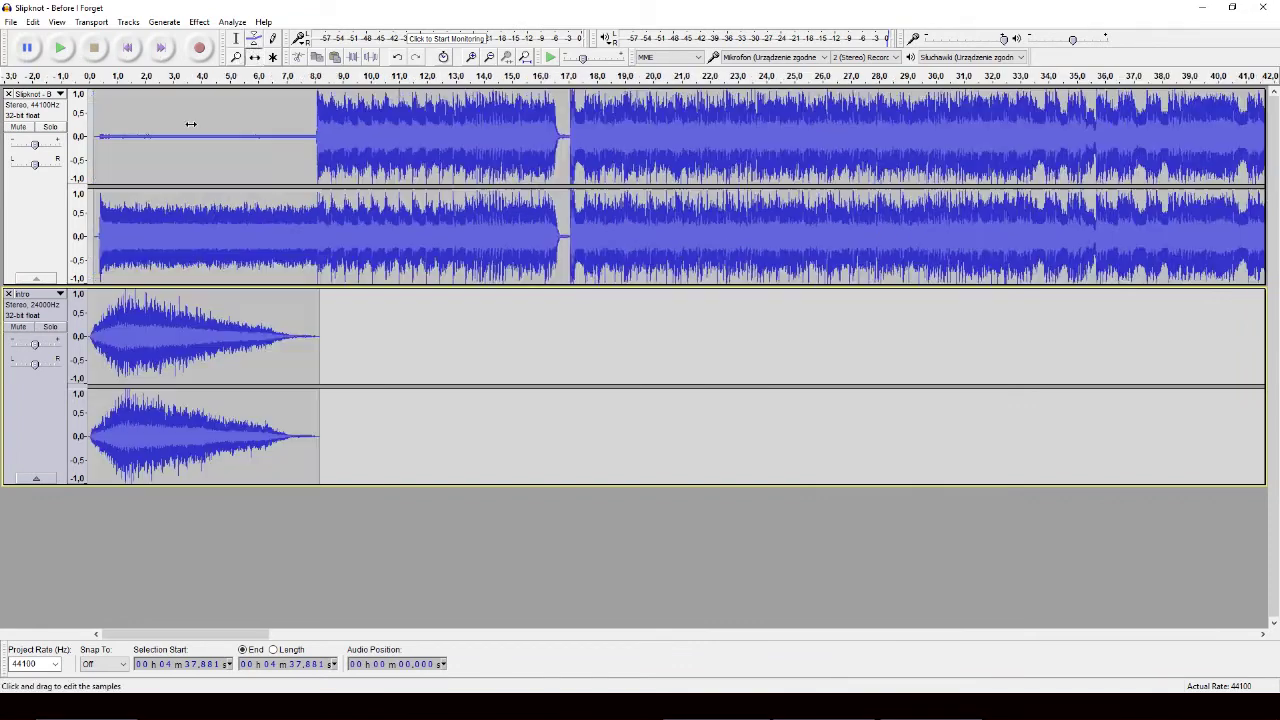
pyautogui.moveTo(191, 123); pyautogui.dragTo(234, 123)
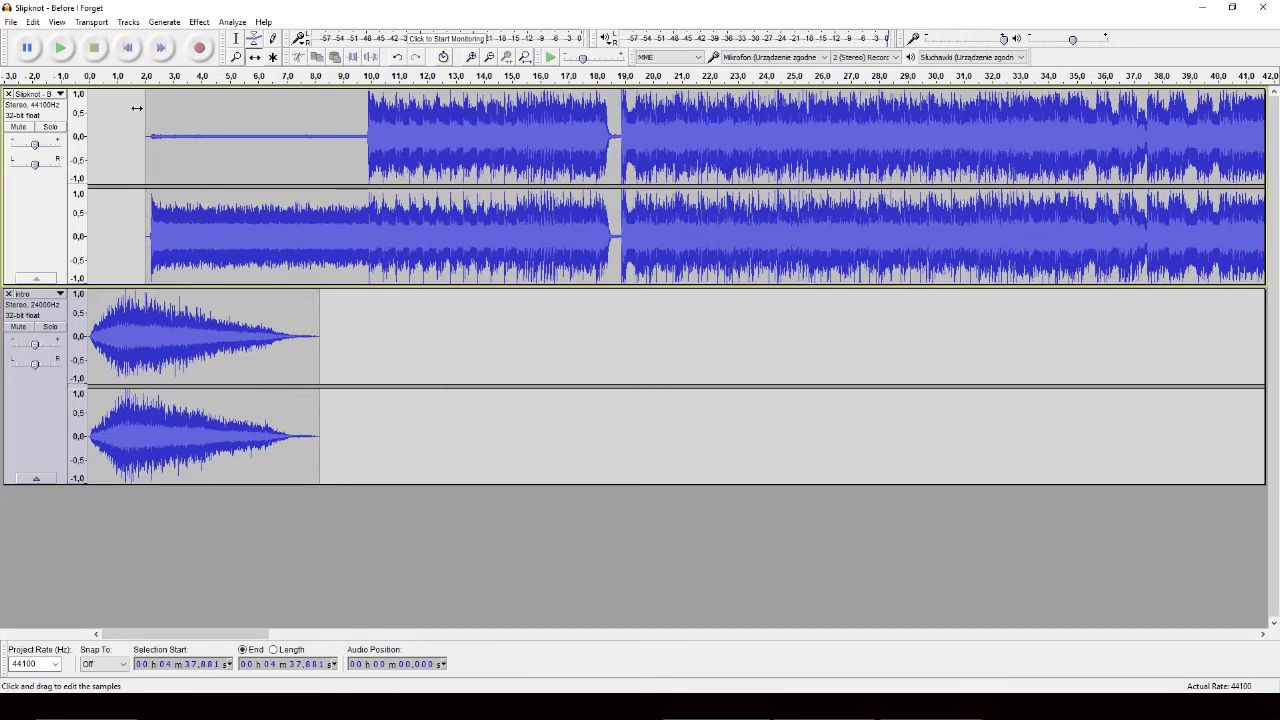
pyautogui.moveTo(160, 123); pyautogui.dragTo(161, 123)
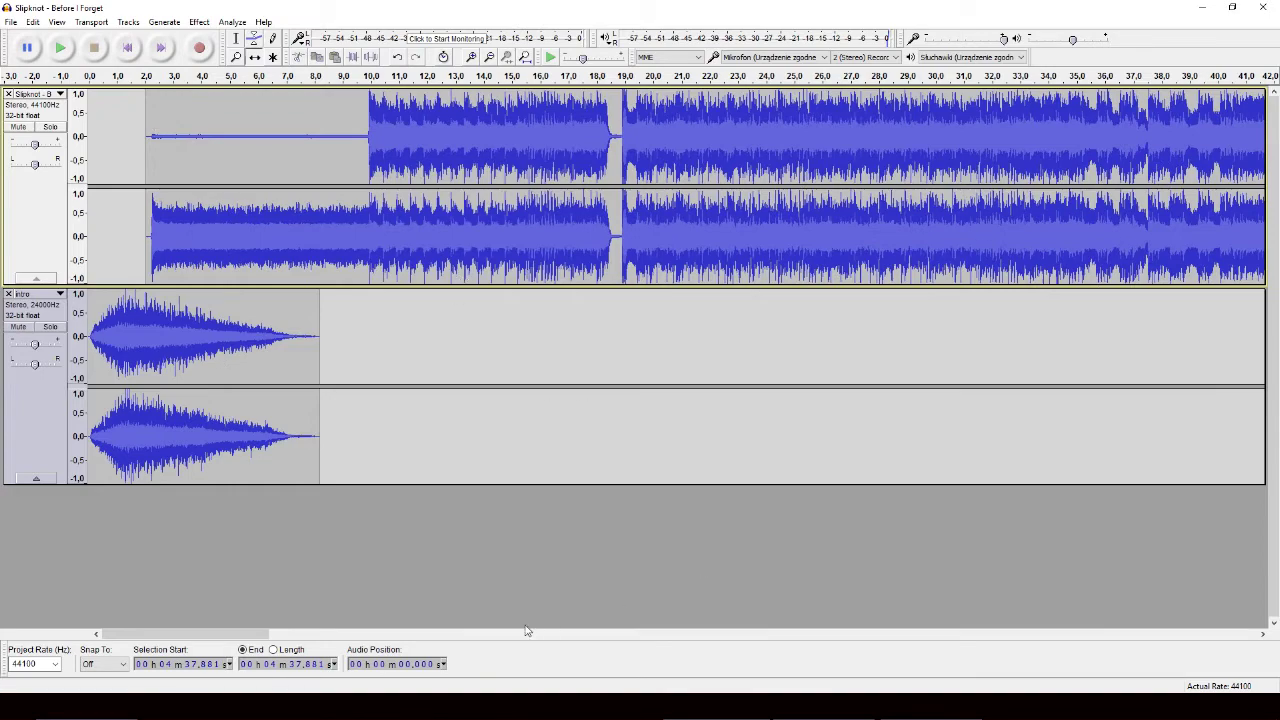
pyautogui.moveTo(264, 634); pyautogui.dragTo(1193, 596)
pyautogui.moveTo(856, 327); pyautogui.dragTo(912, 327)
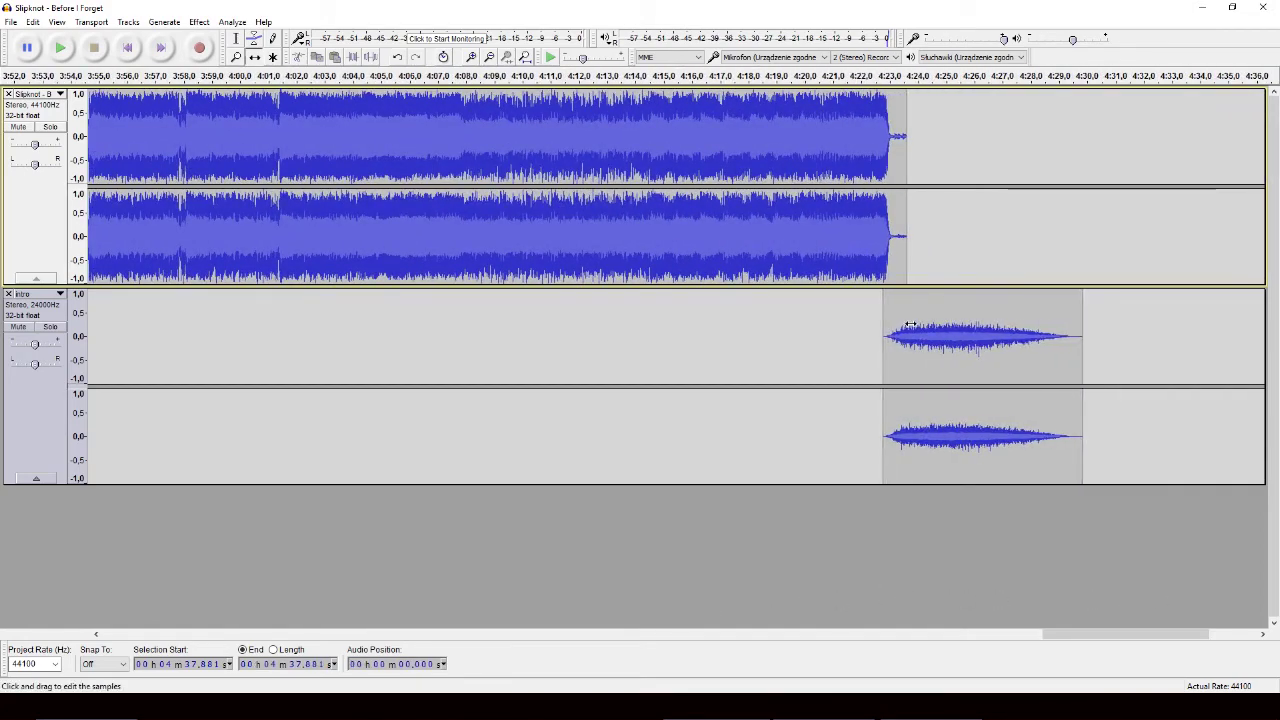
pyautogui.moveTo(1126, 634); pyautogui.dragTo(20, 658)
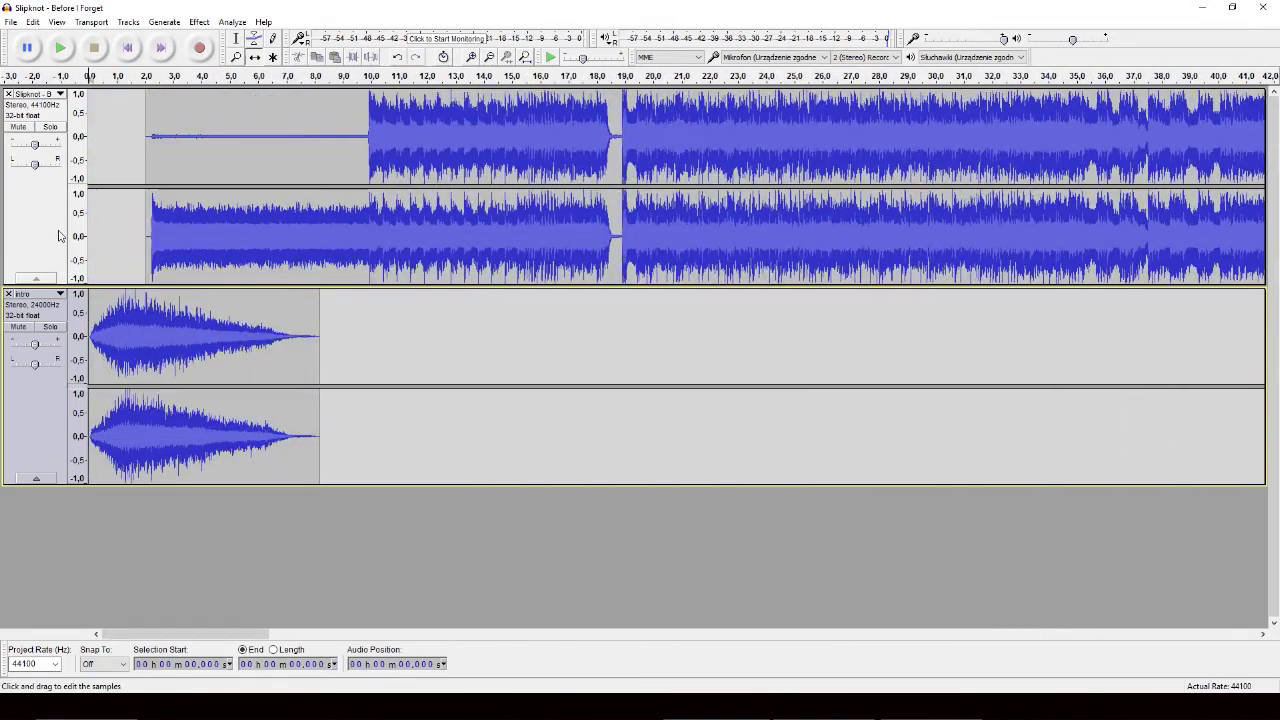
# - Amplify the Before I Forget song track by -7 dB
pyautogui.click(50, 215)
pyautogui.click(201, 22)
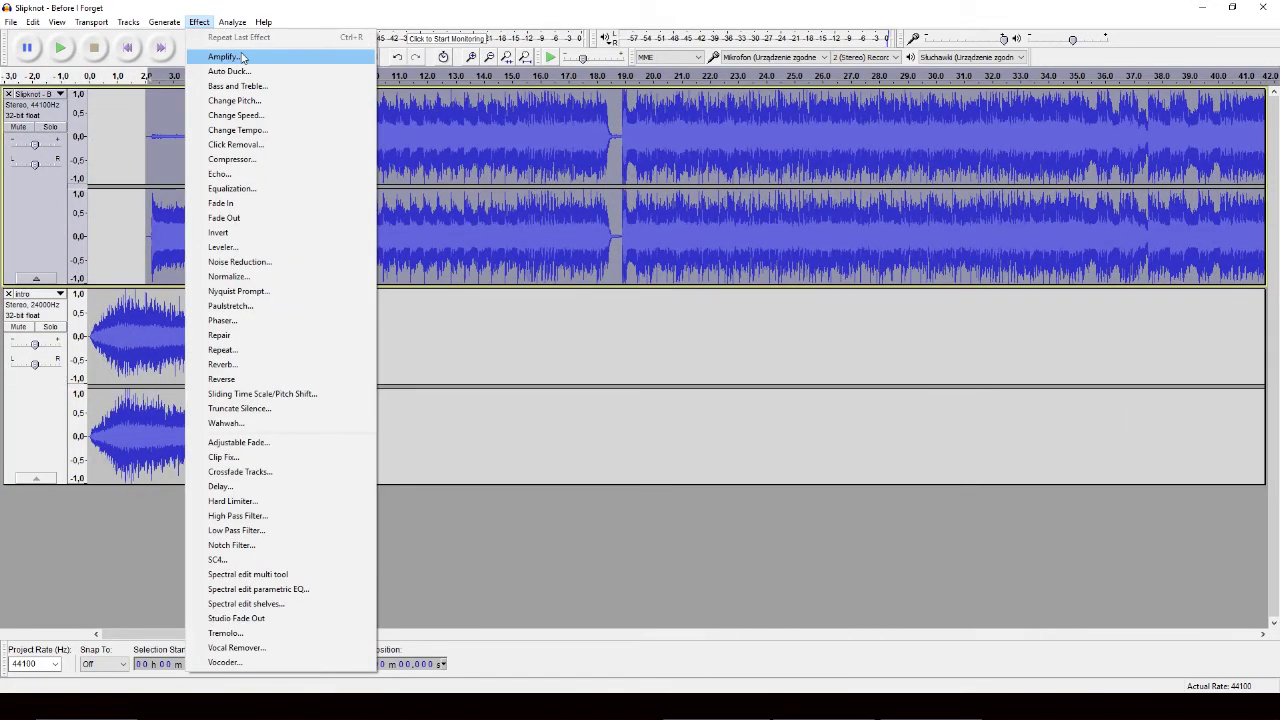
pyautogui.click(240, 54)
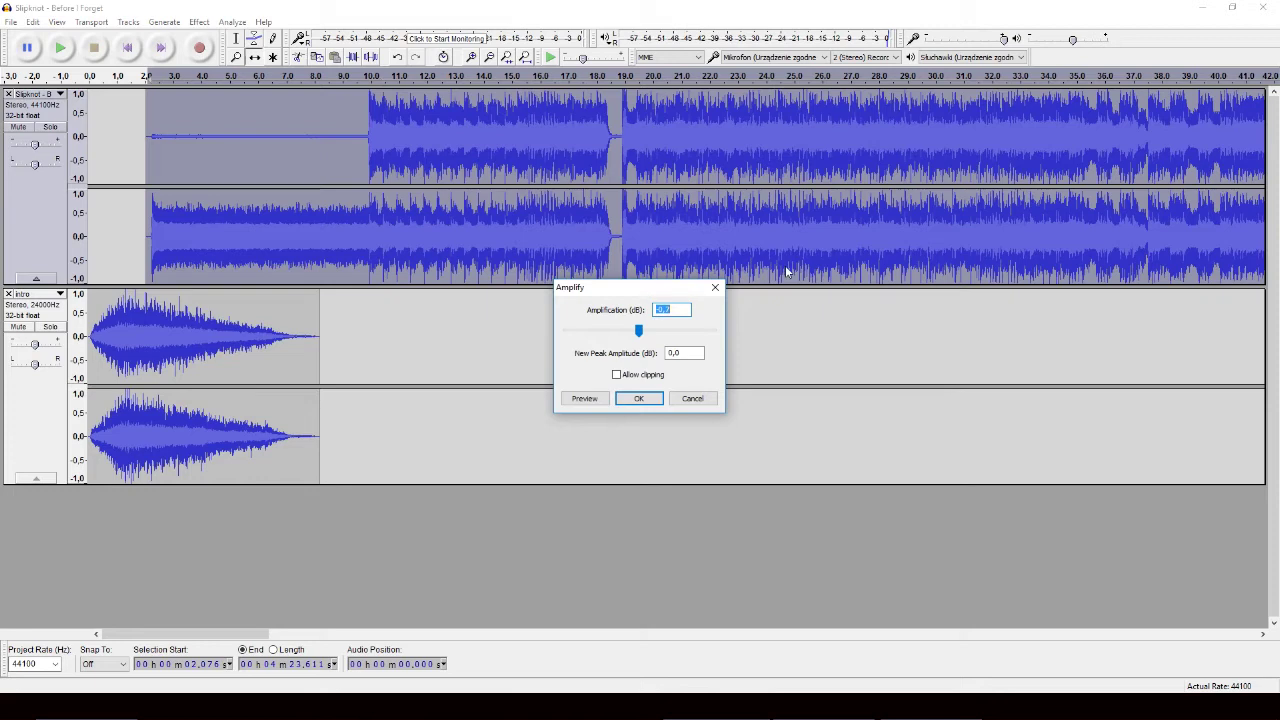
pyautogui.write('-7')
pyautogui.click(638, 398)
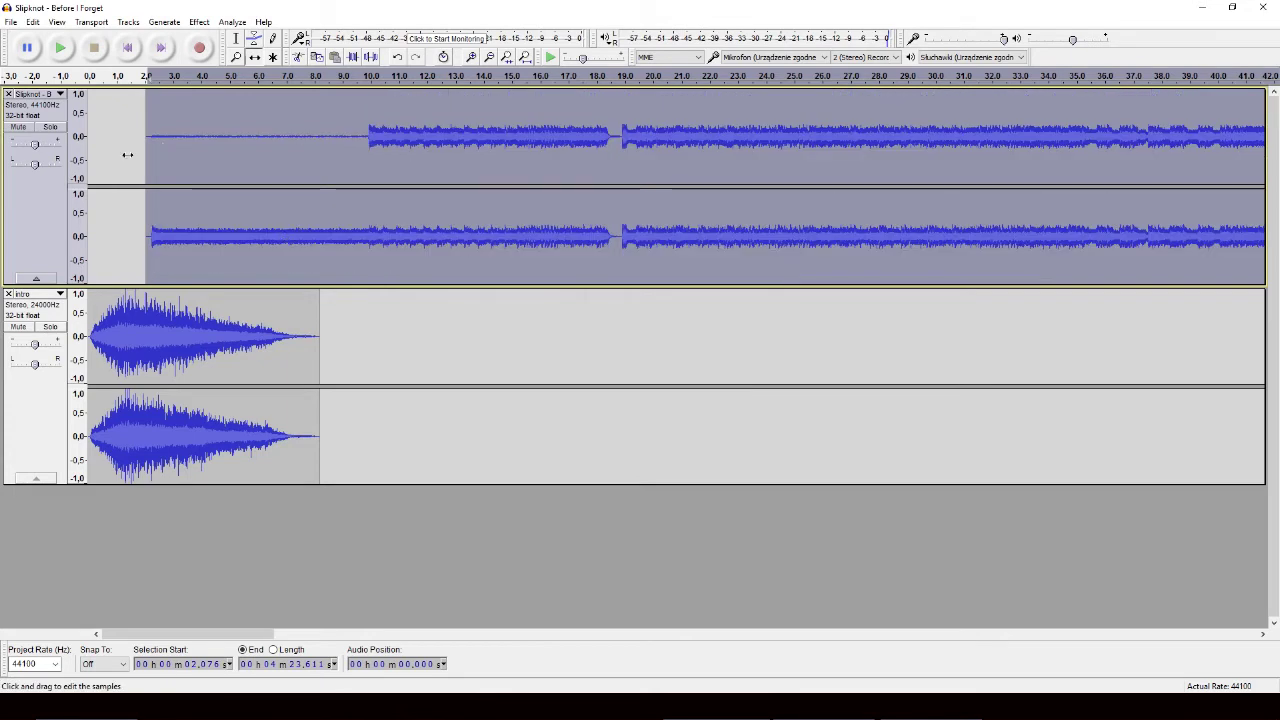
# - Amplify the intro by -5 dB and zoom to fit the project
pyautogui.hotkey('ctrl', 'a')
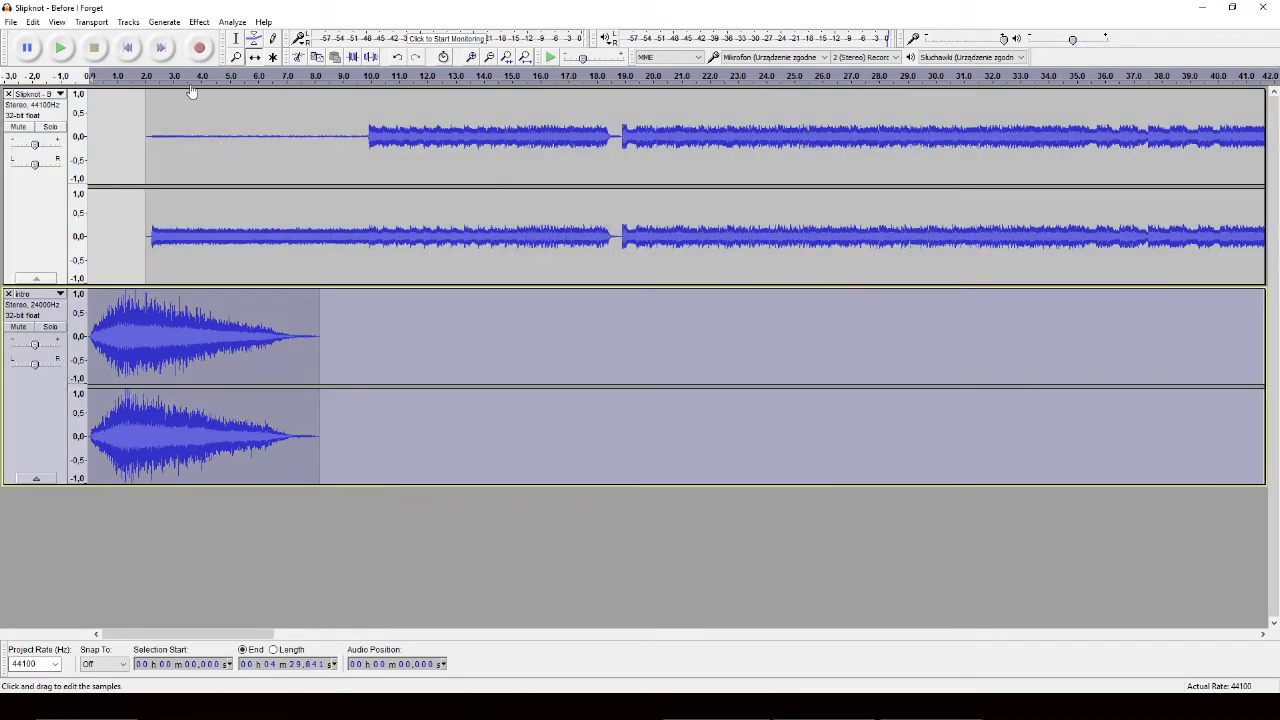
pyautogui.click(199, 22)
pyautogui.click(215, 58)
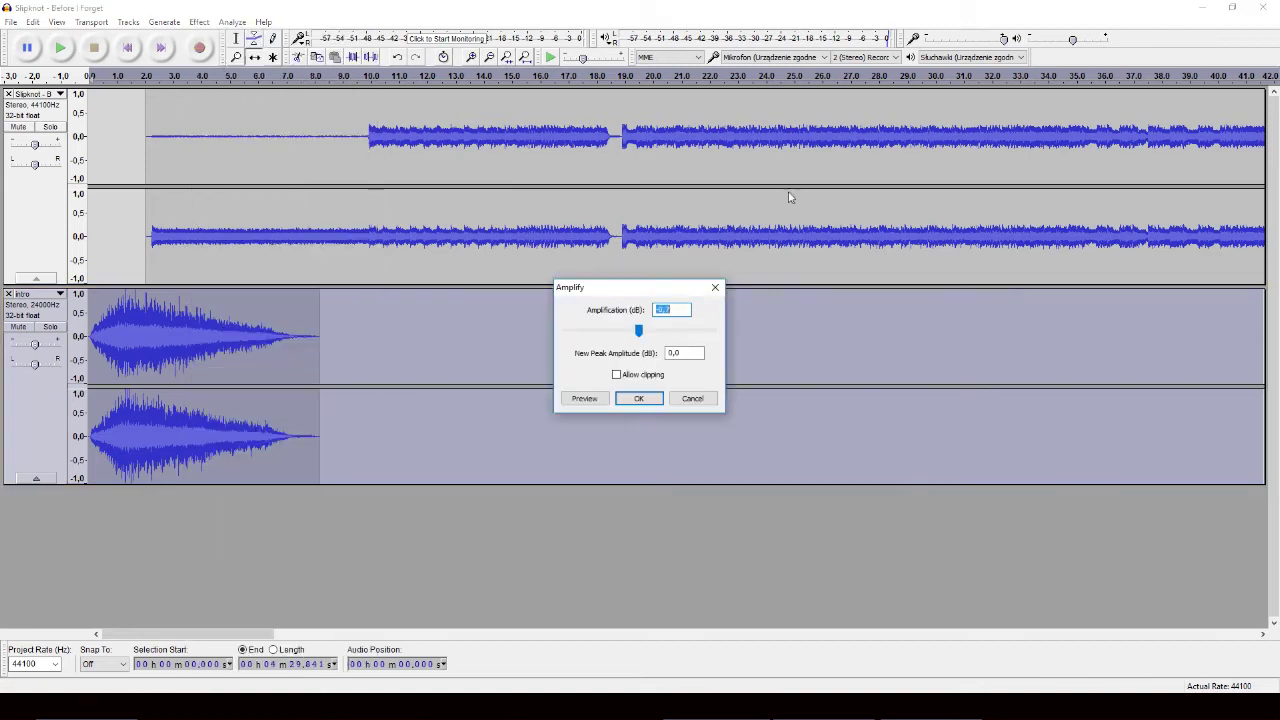
pyautogui.write('-5')
pyautogui.press('Return')
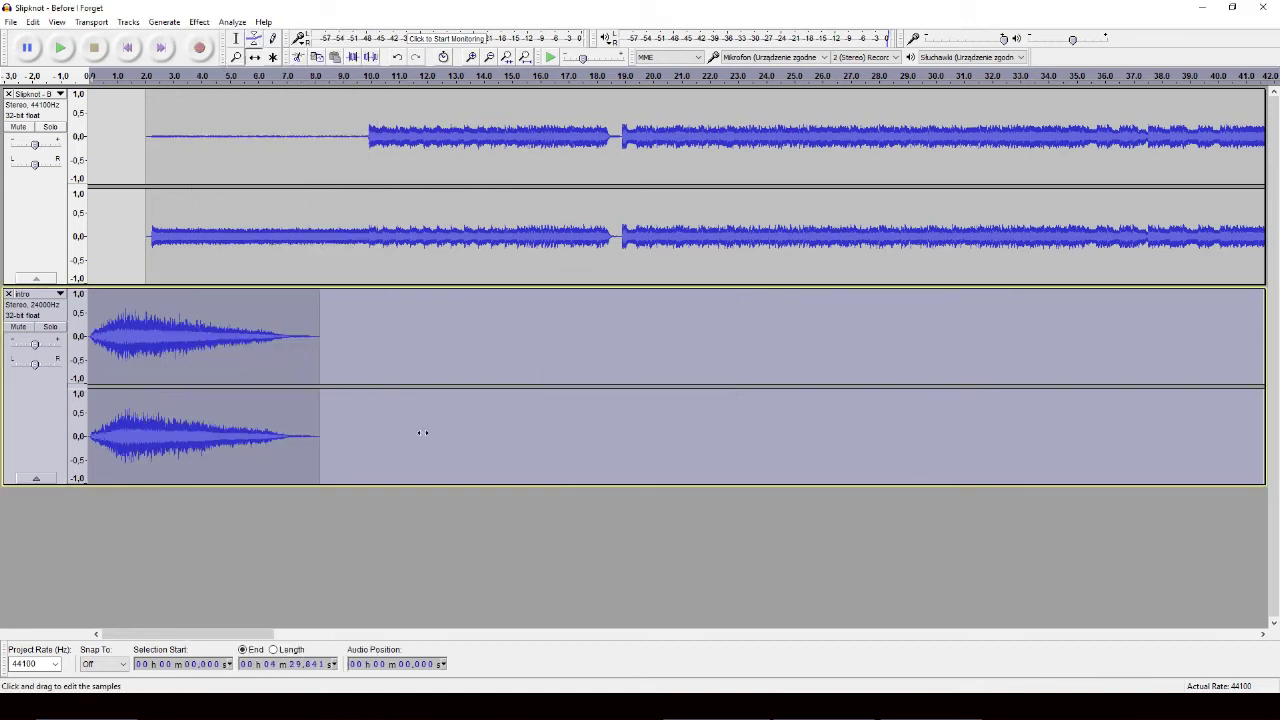
pyautogui.click(391, 538)
pyautogui.hotkey('ctrl', 'f')
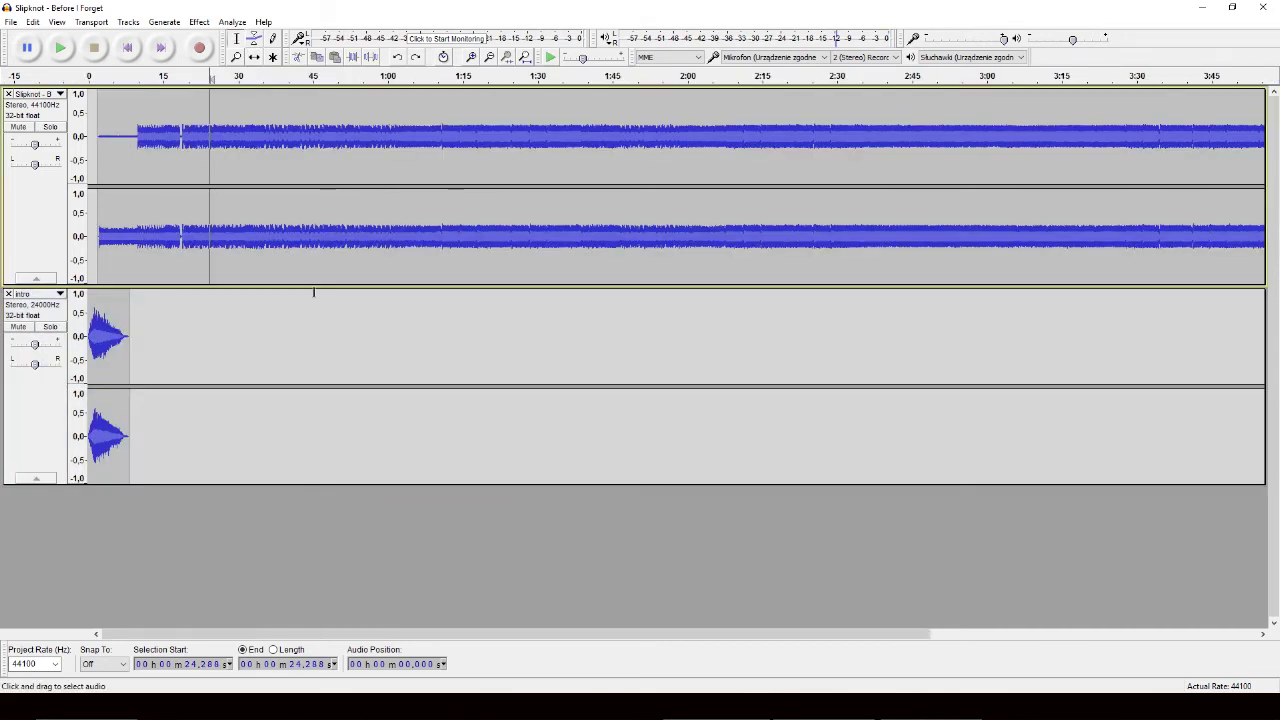
# - Apply Reverb to the song track twice, the second time with Tone High at 0
pyautogui.click(38, 222)
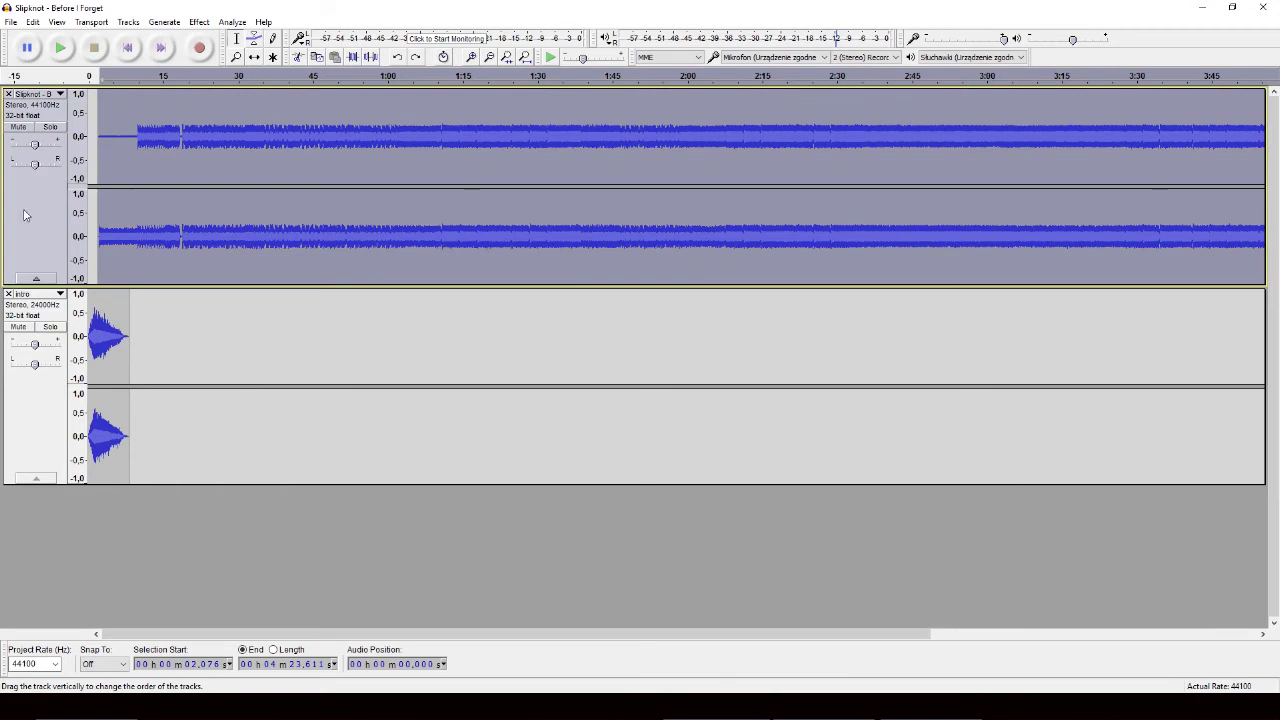
pyautogui.click(199, 22)
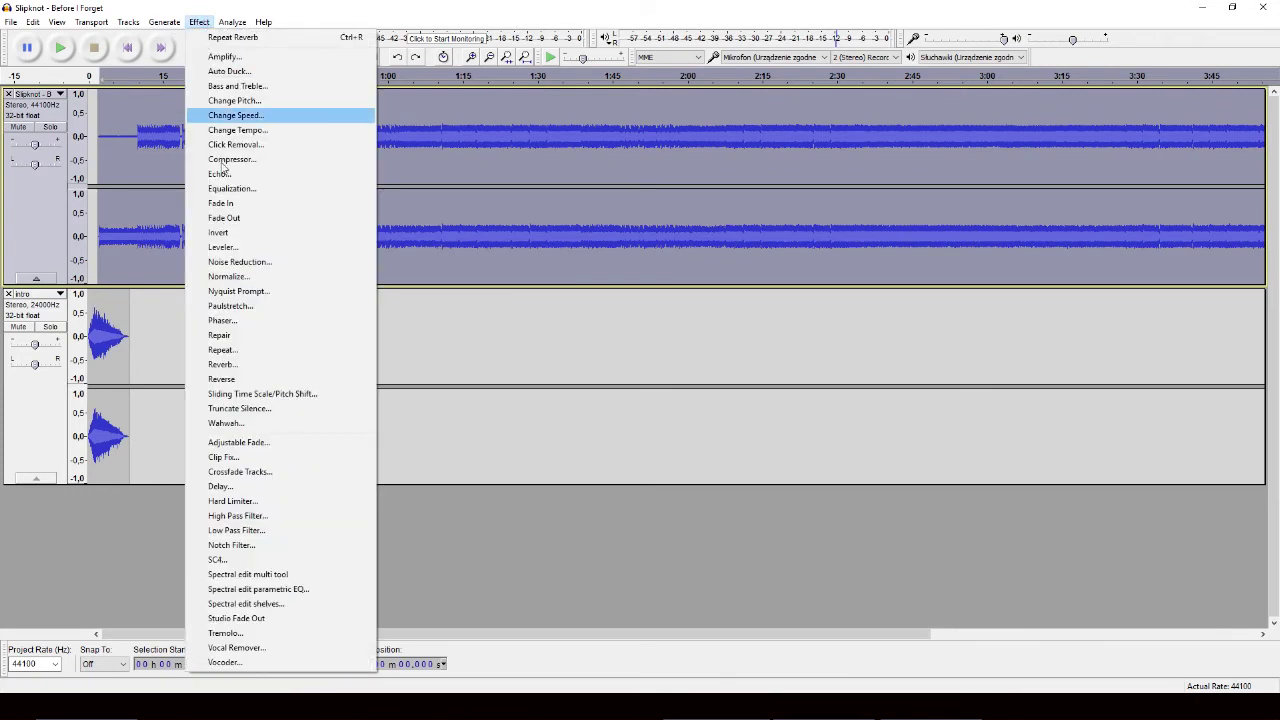
pyautogui.click(268, 366)
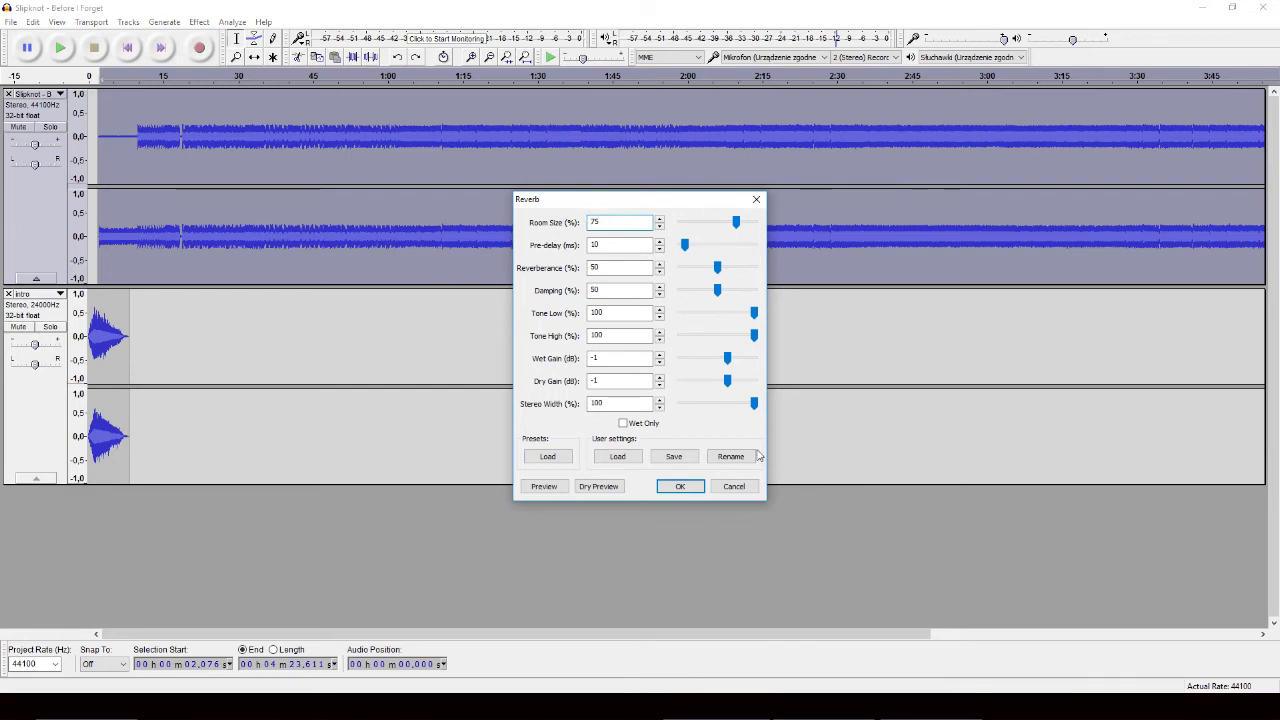
pyautogui.click(680, 486)
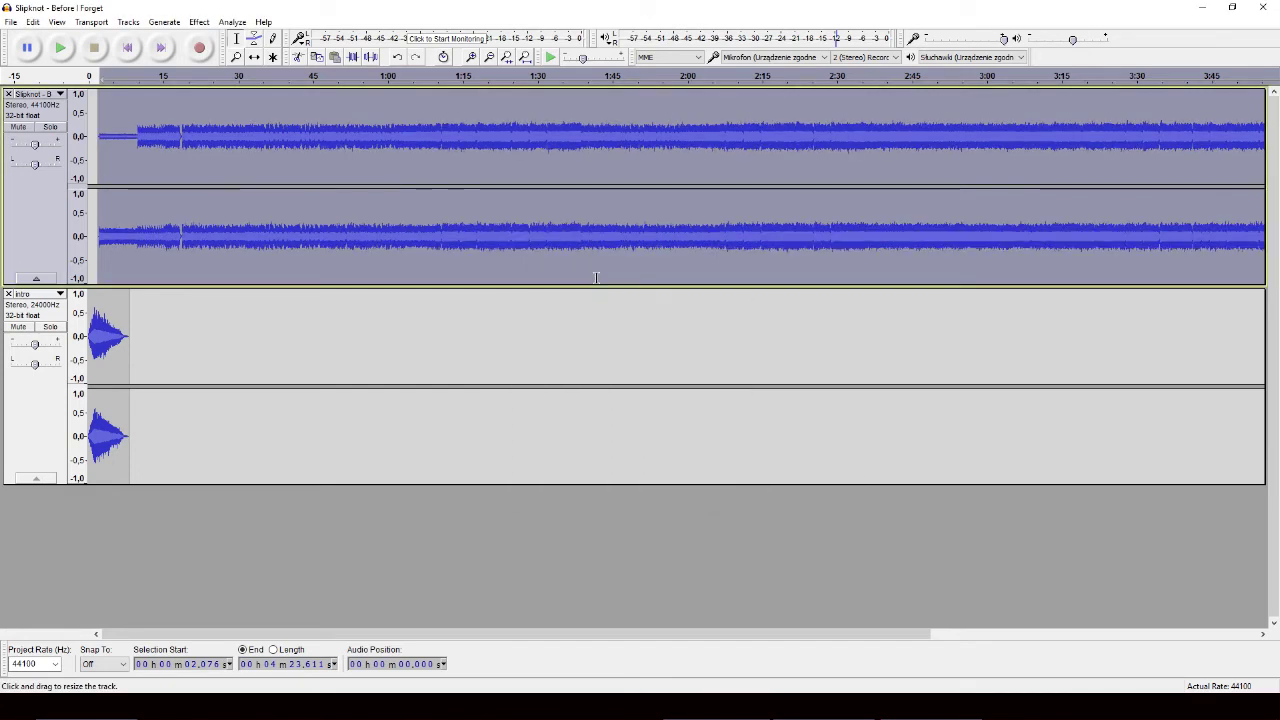
pyautogui.click(200, 22)
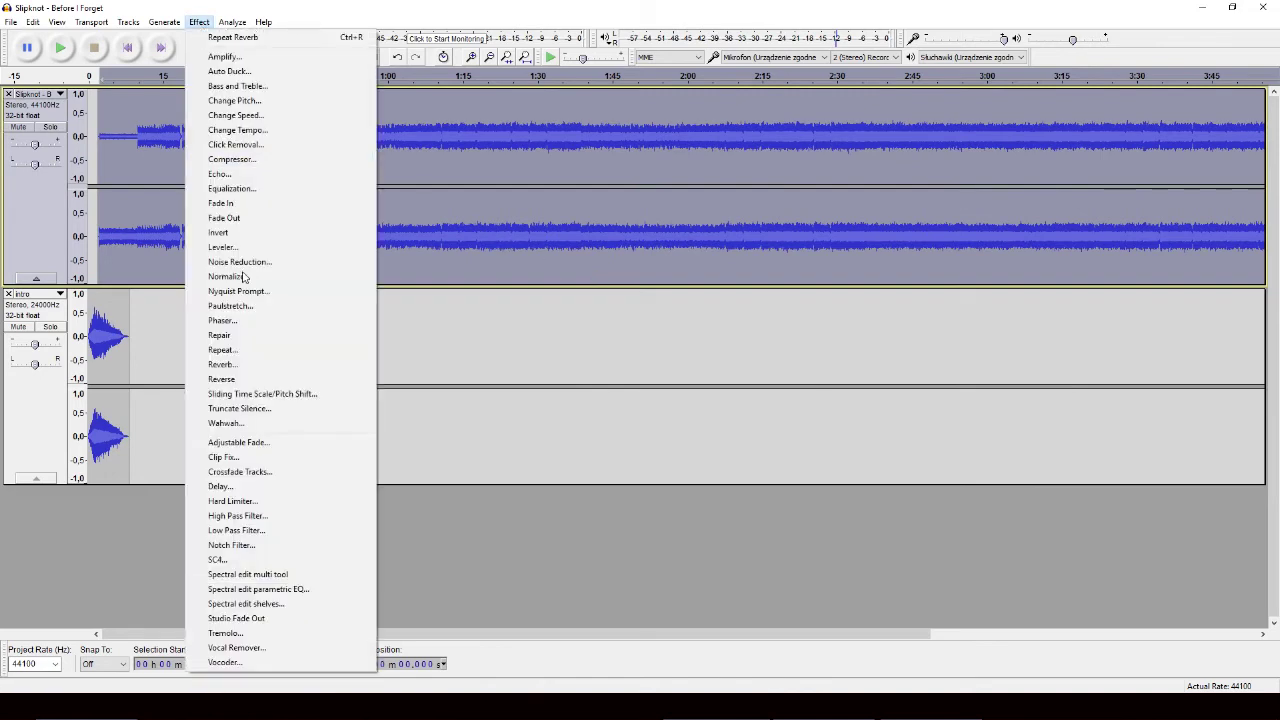
pyautogui.click(250, 363)
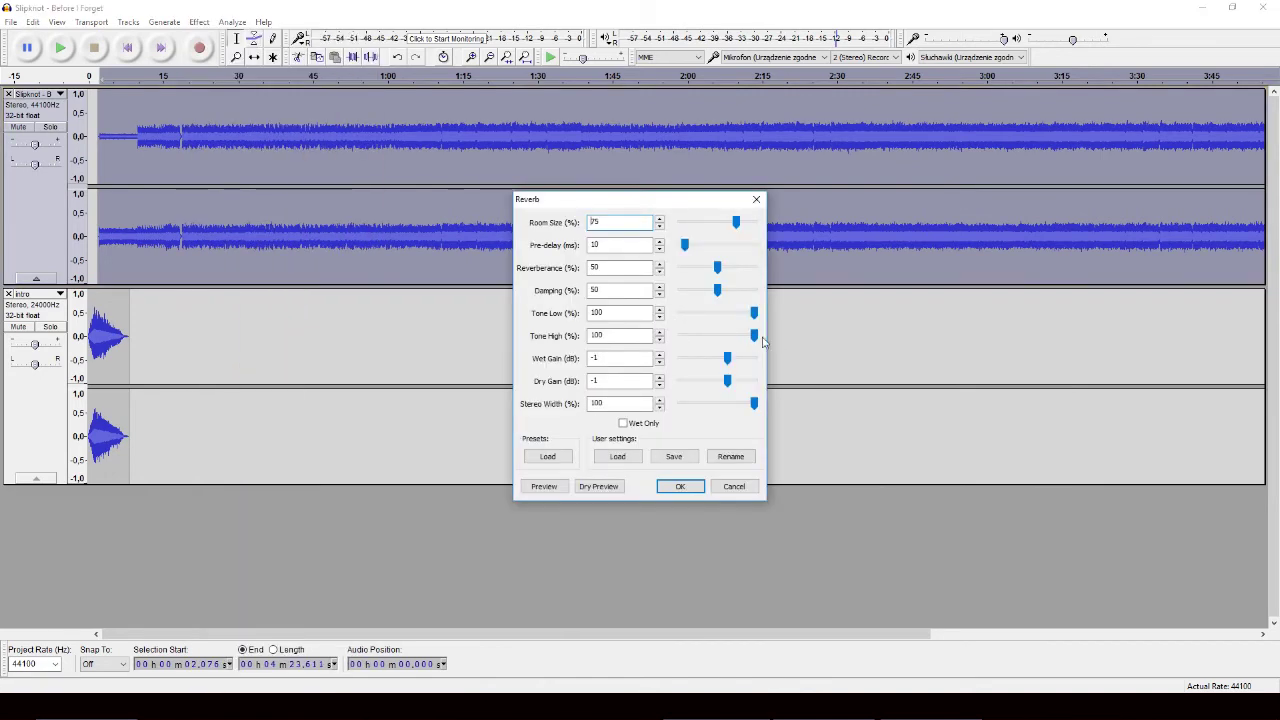
pyautogui.moveTo(754, 336); pyautogui.dragTo(674, 338)
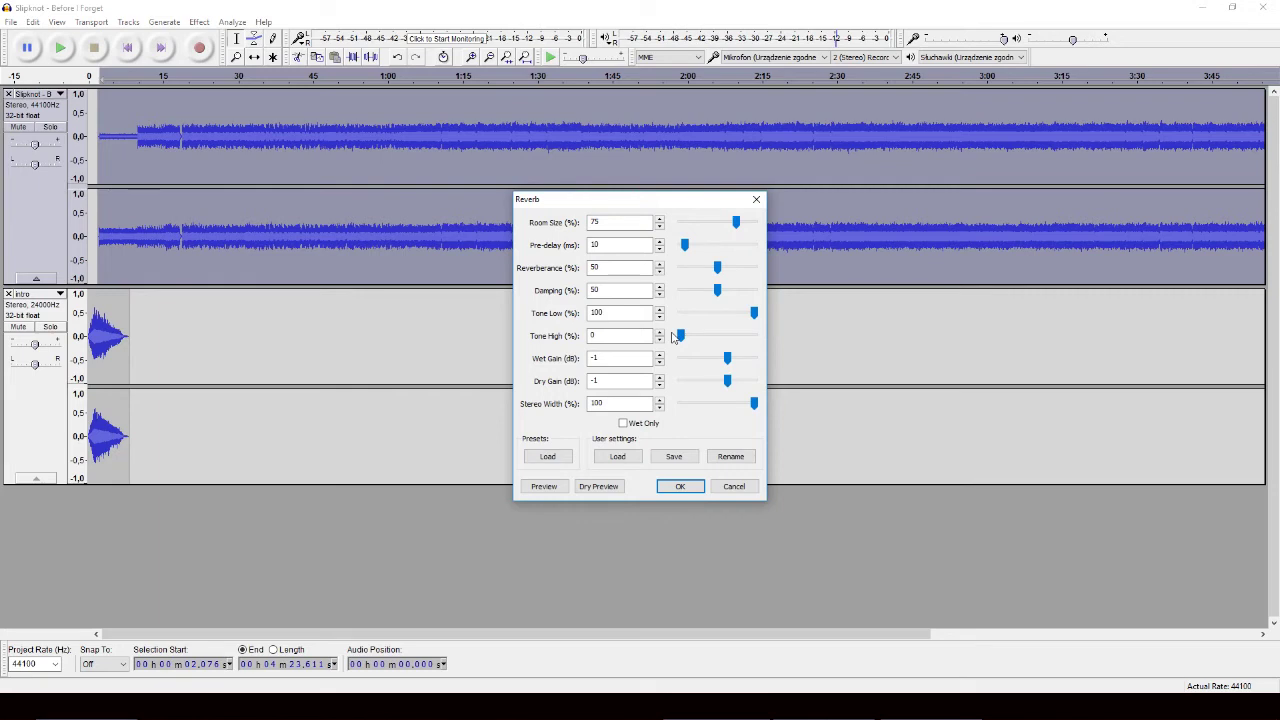
pyautogui.click(680, 486)
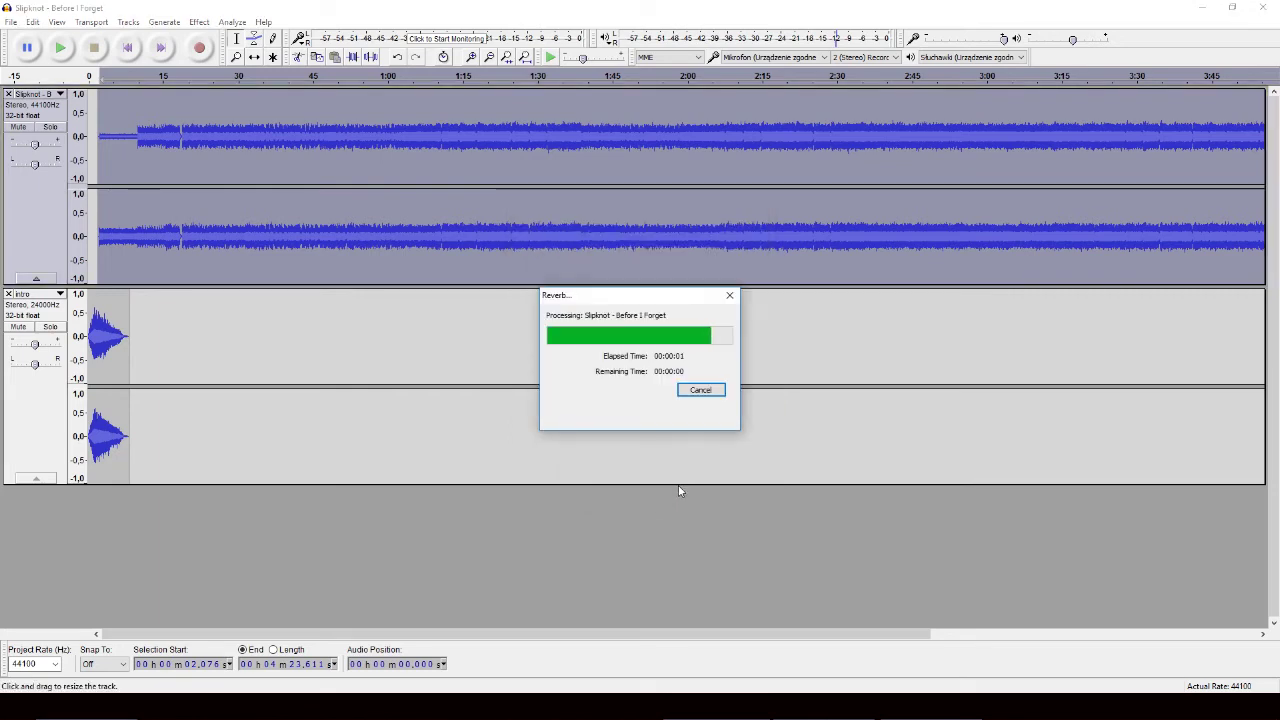
# - Repeat the reverb on the song and play from about 26 s to hear it
pyautogui.click(199, 22)
pyautogui.click(204, 37)
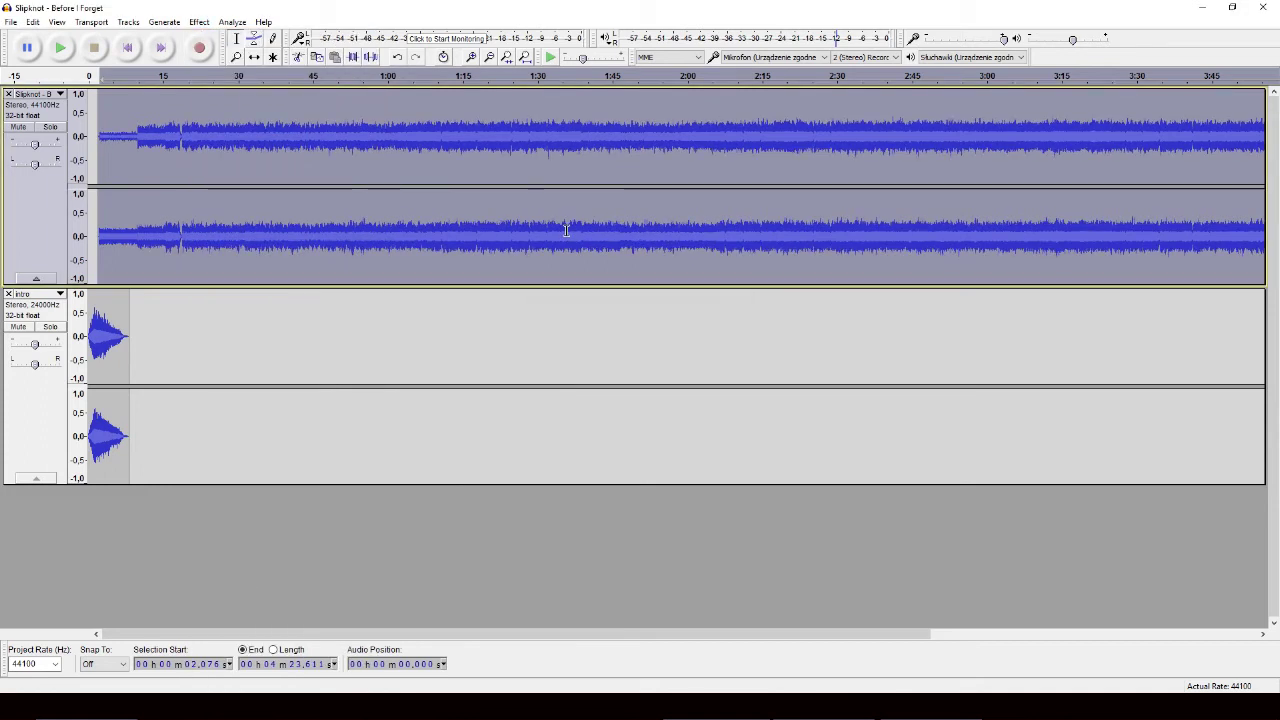
pyautogui.click(219, 150)
pyautogui.click(83, 48)
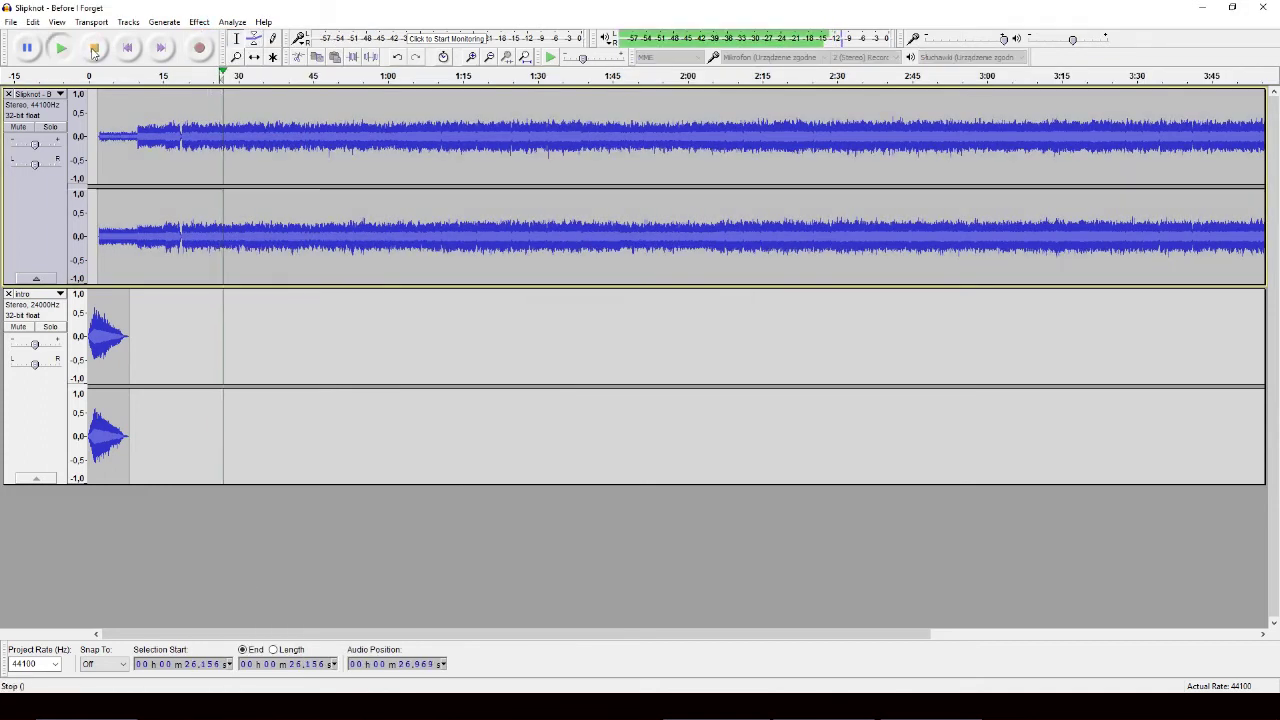
pyautogui.click(94, 49)
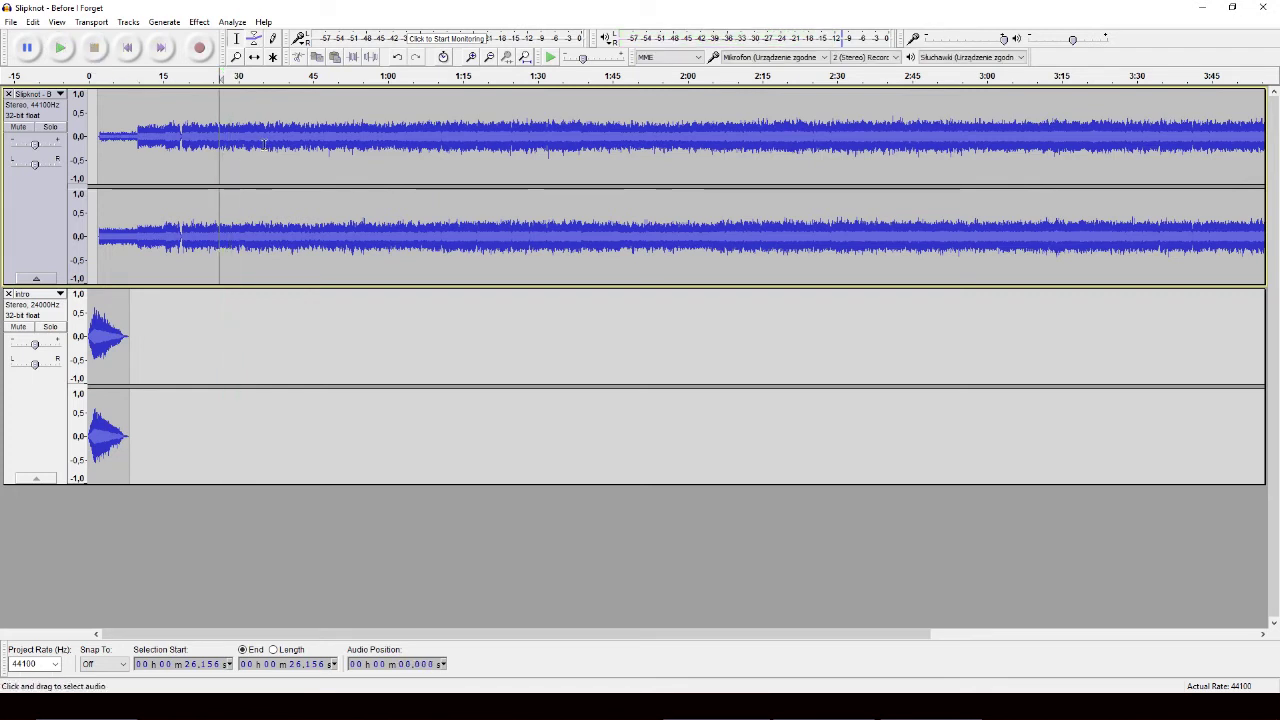
# - Cancel a further Reverb and set the play position near 24 seconds
pyautogui.click(199, 22)
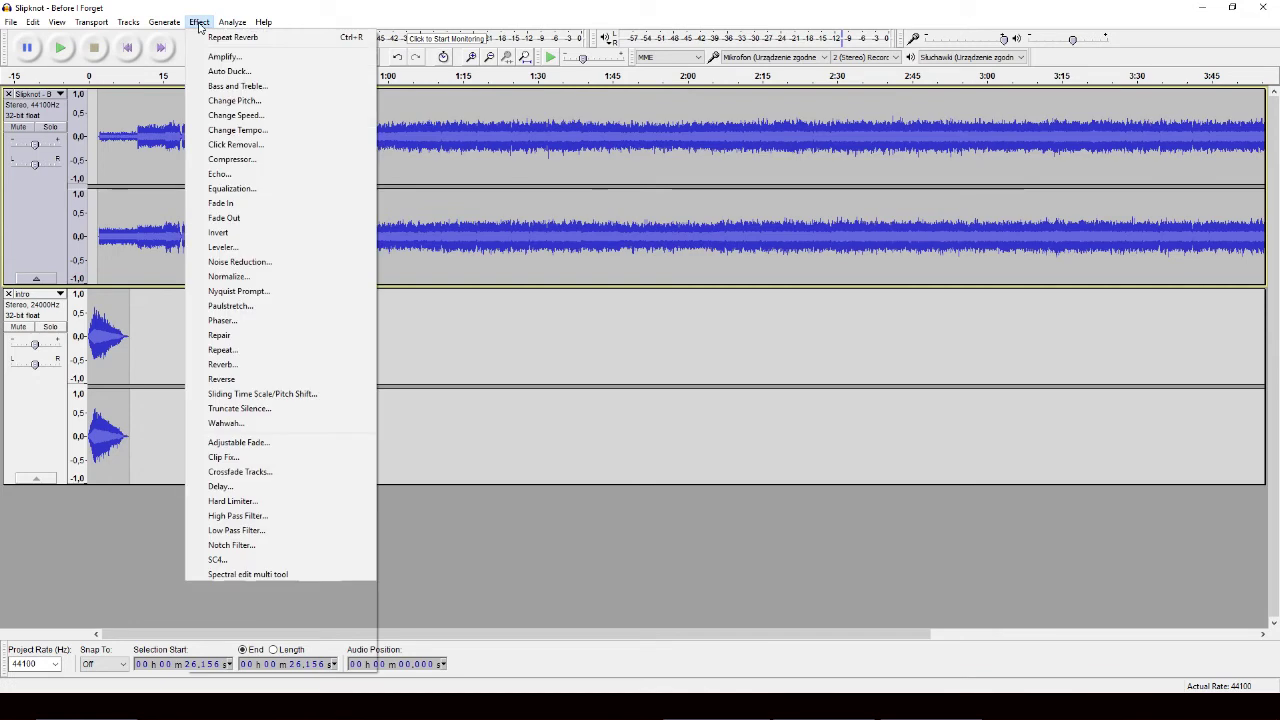
pyautogui.click(250, 366)
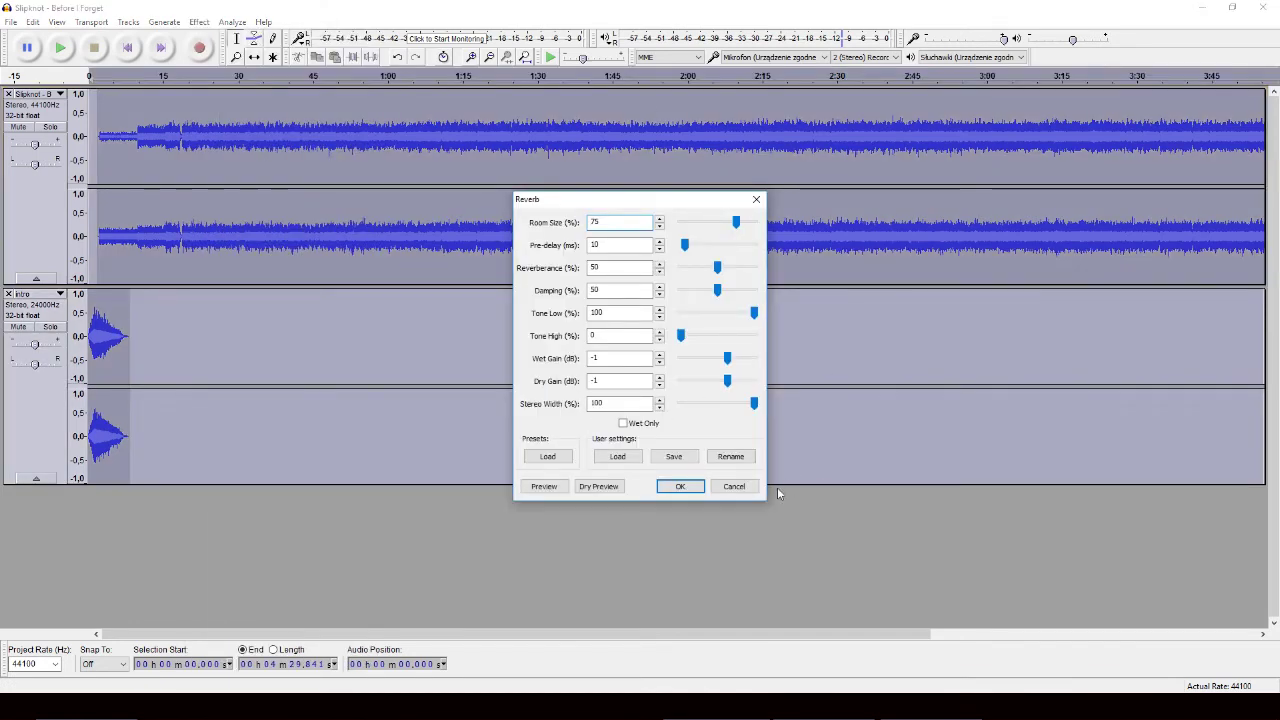
pyautogui.click(743, 490)
pyautogui.click(209, 230)
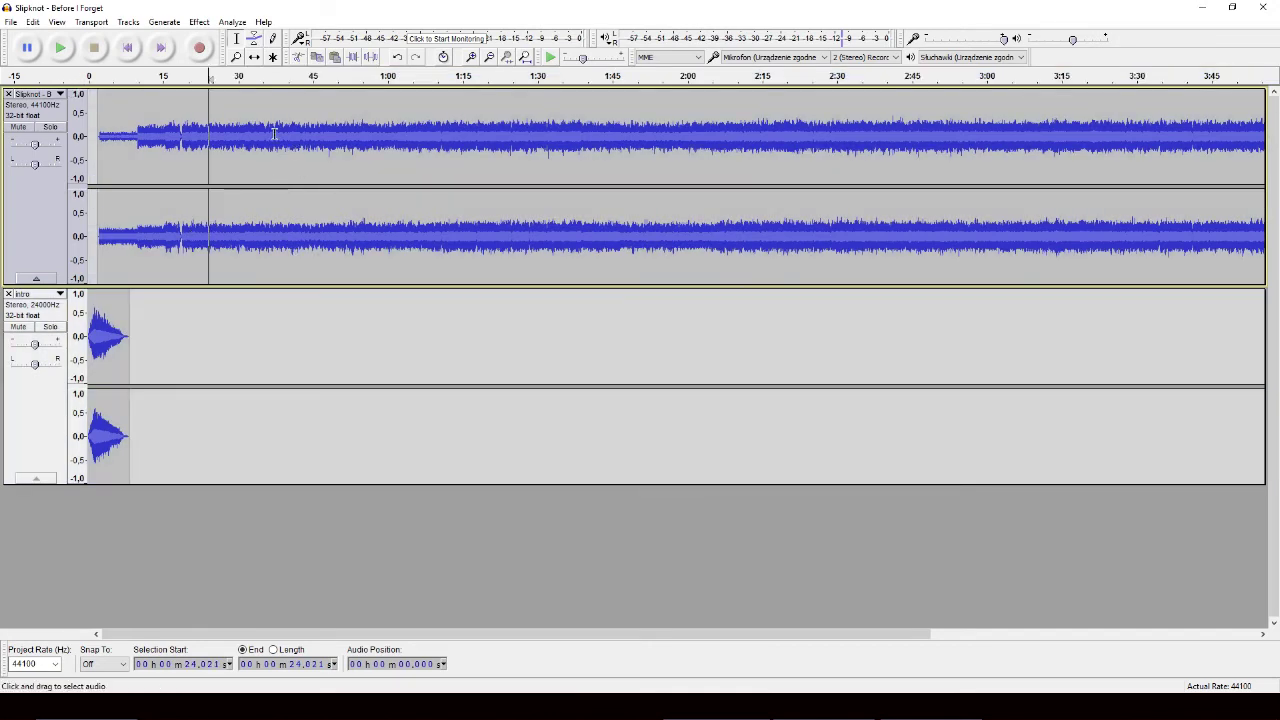
pyautogui.click(10, 21)
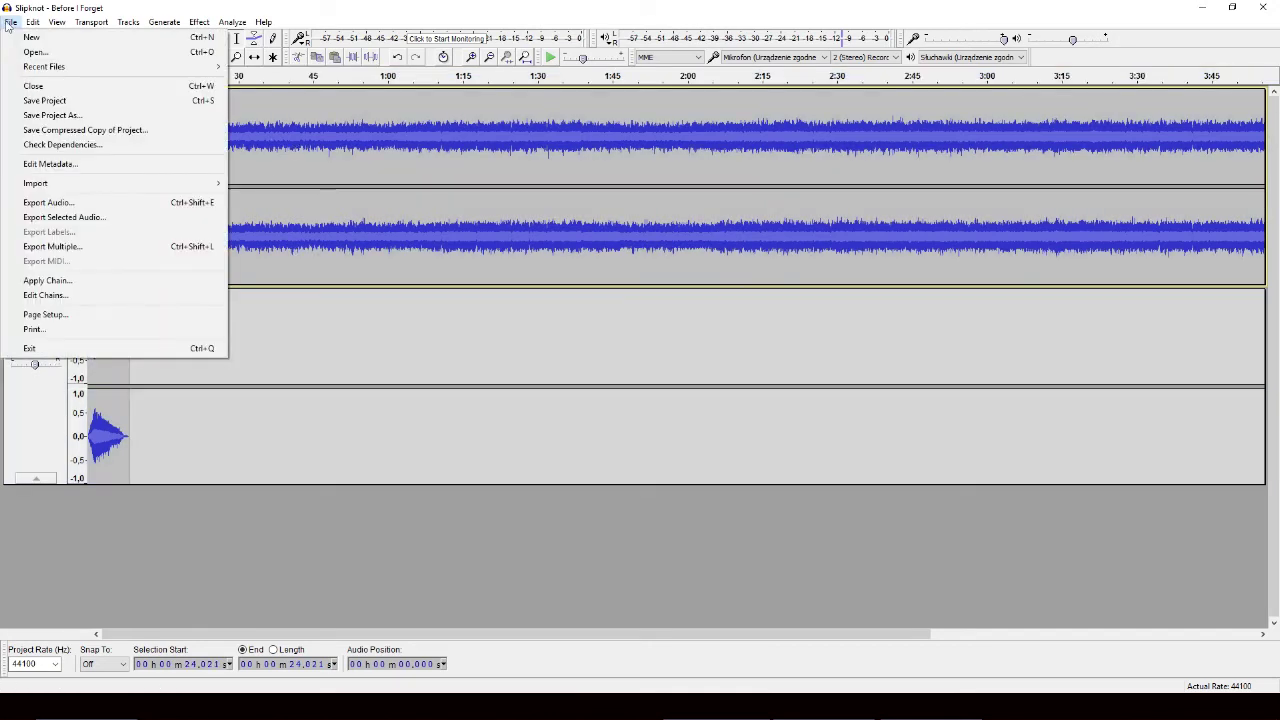
# - Export the mix as the MP3 'Slipknot - Before I Forget' and quit Audacity without saving
pyautogui.click(66, 204)
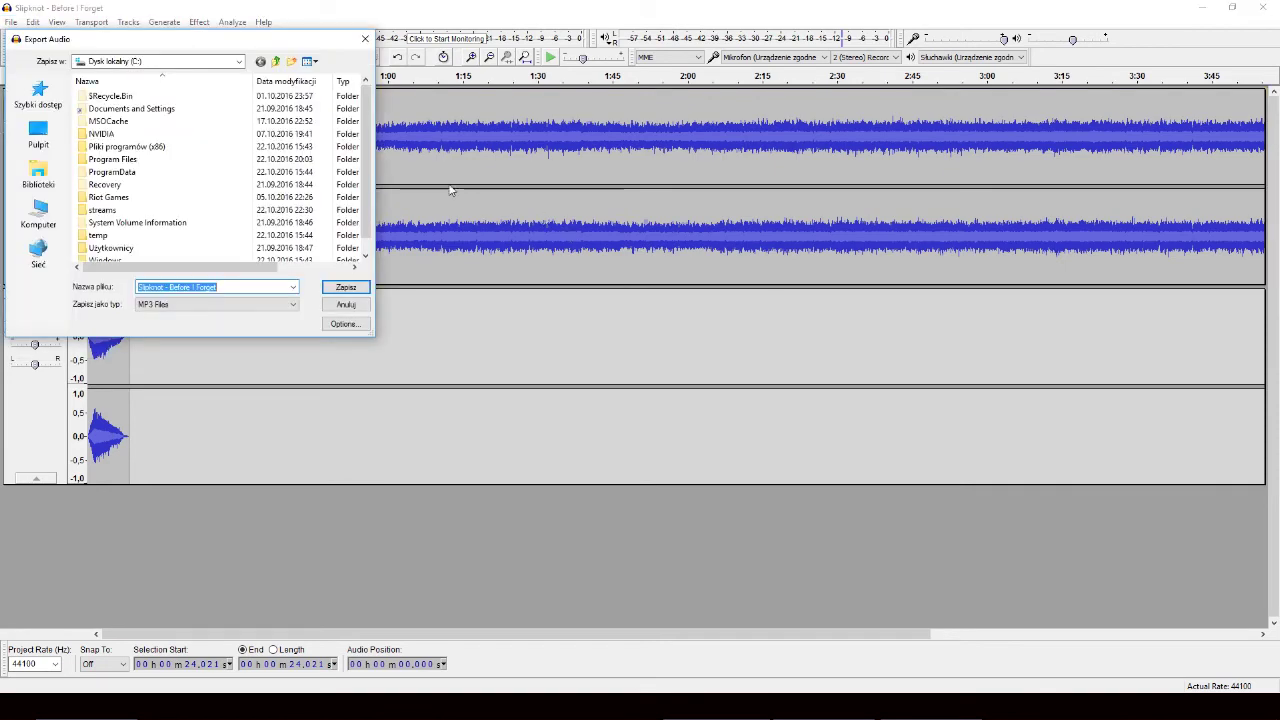
pyautogui.click(346, 288)
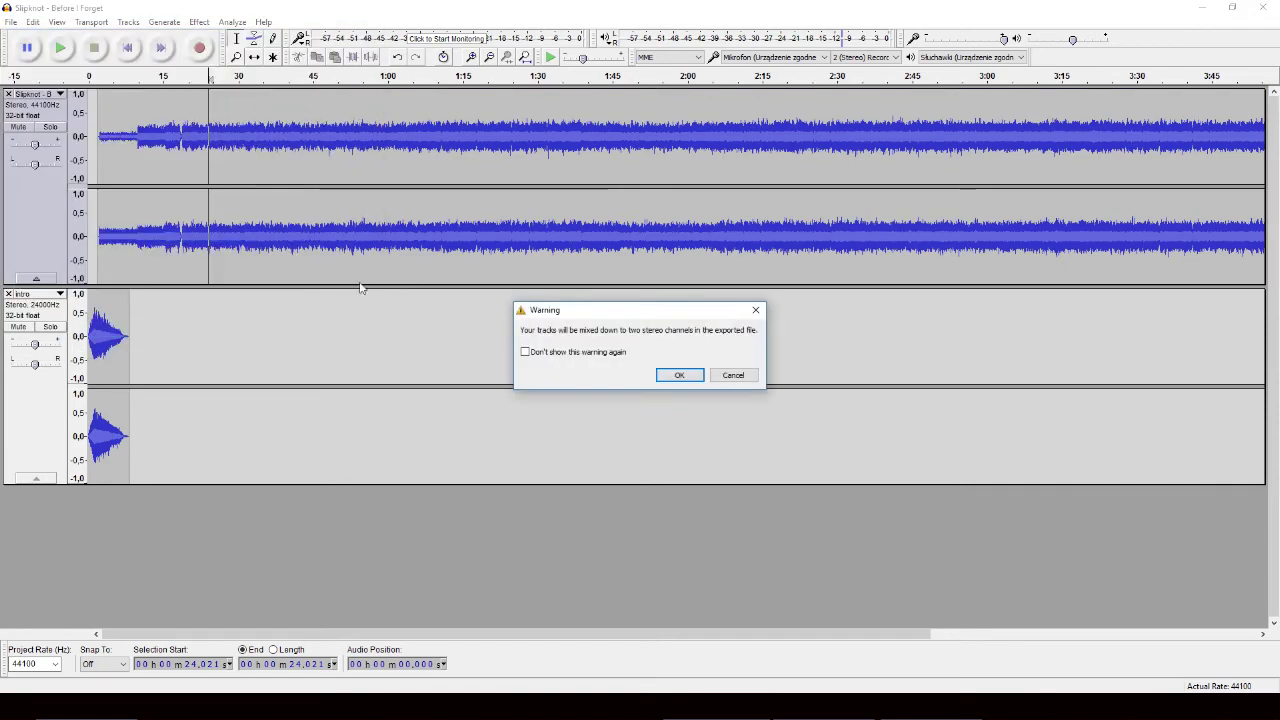
pyautogui.click(692, 375)
pyautogui.click(515, 434)
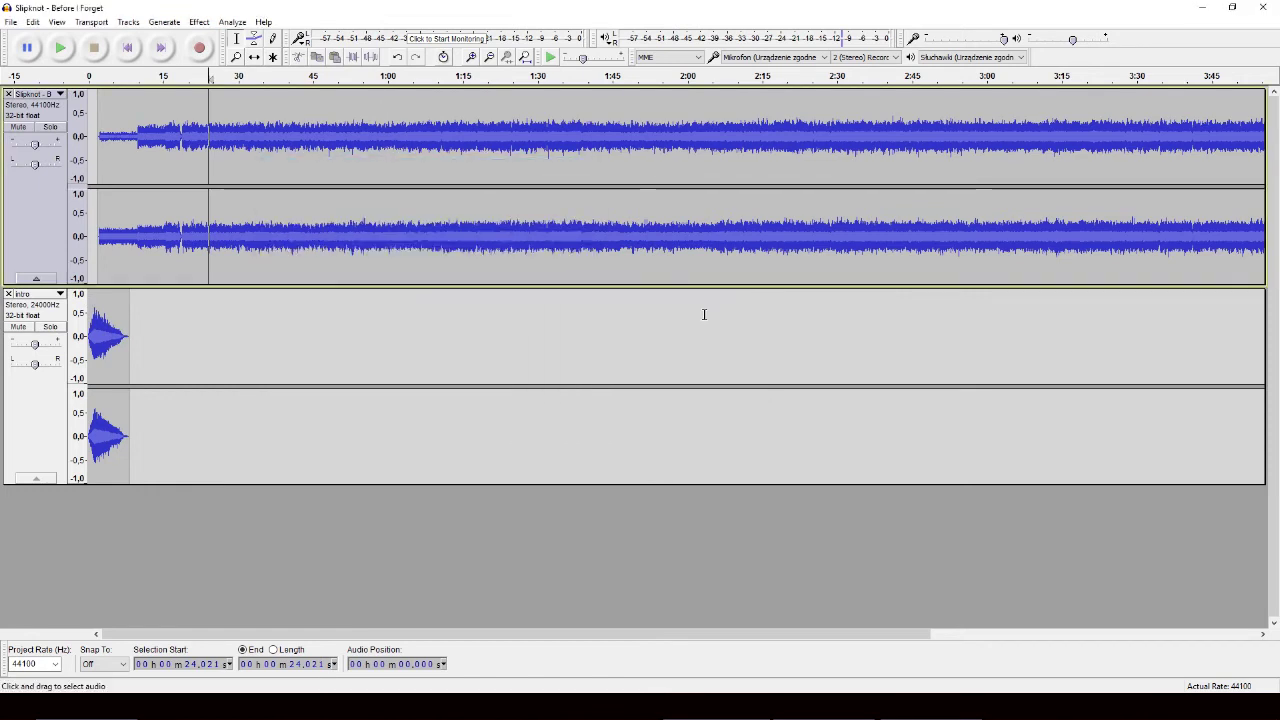
pyautogui.click(1262, 7)
pyautogui.click(655, 401)
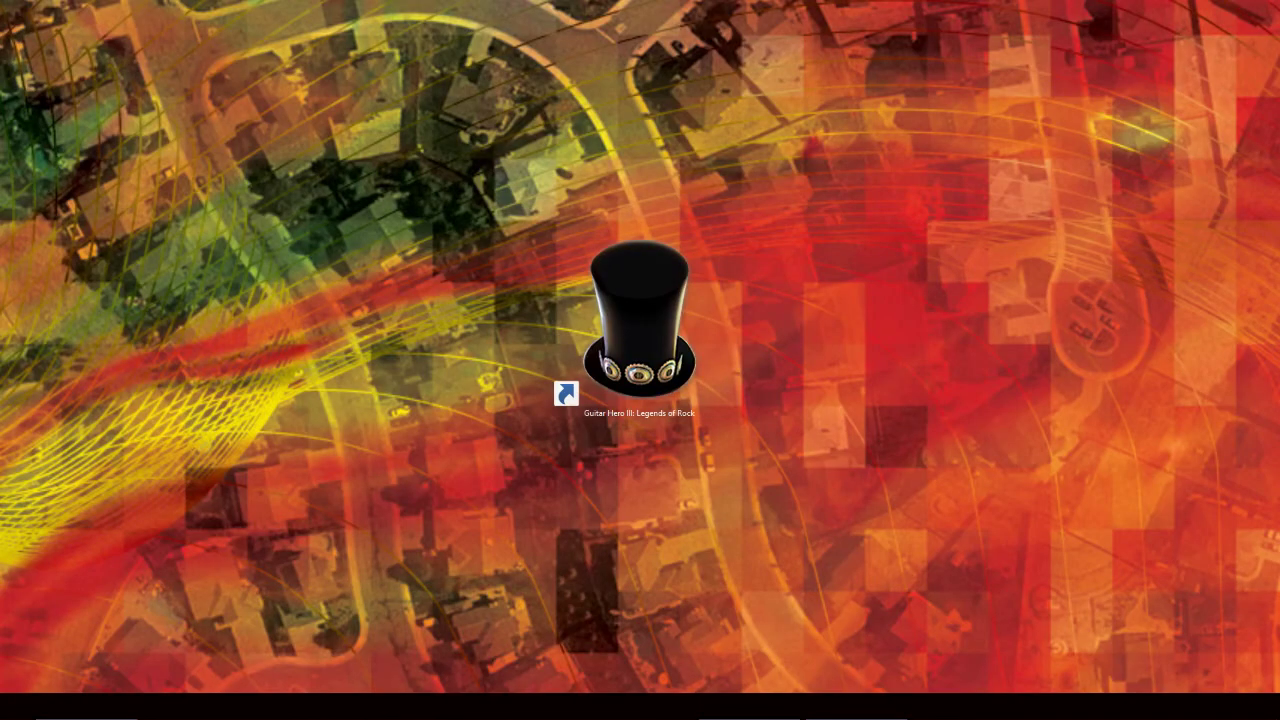
# - Arrange the MENUMUSIC and custom folder windows and select the six menu-music MP3s
pyautogui.hotkey('alt', 'Tab')
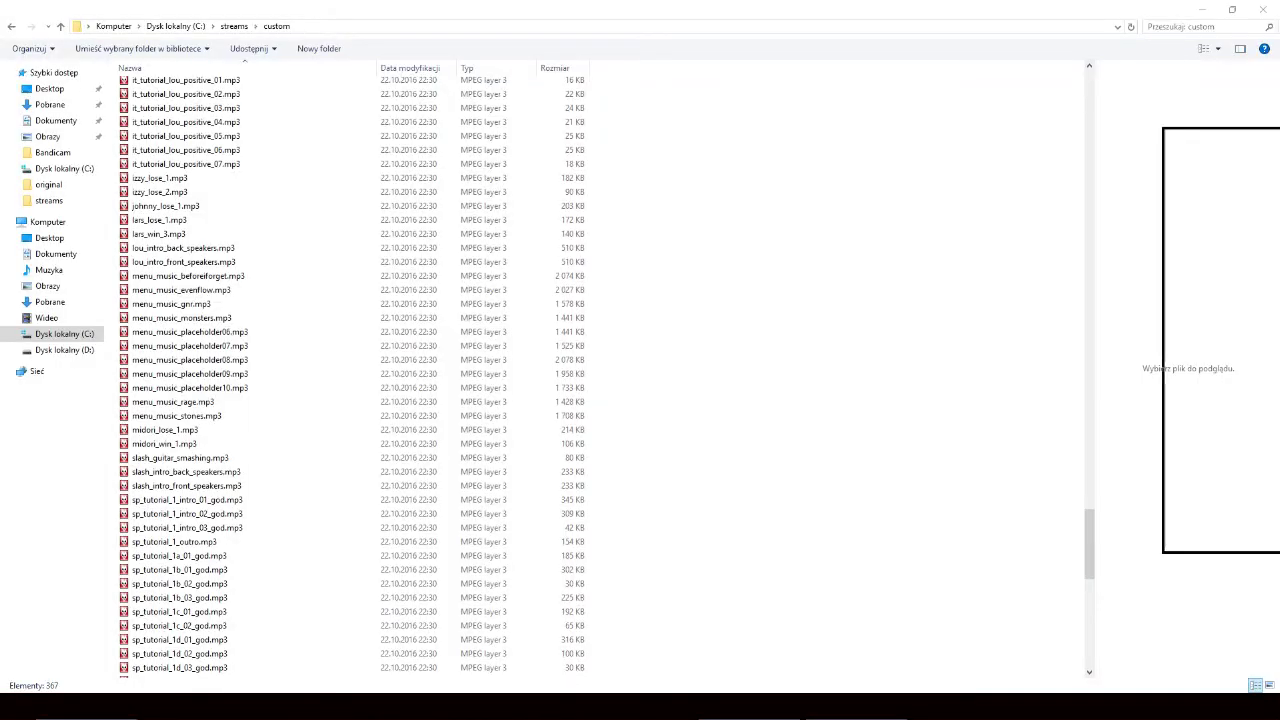
pyautogui.moveTo(1106, 155); pyautogui.dragTo(883, 145)
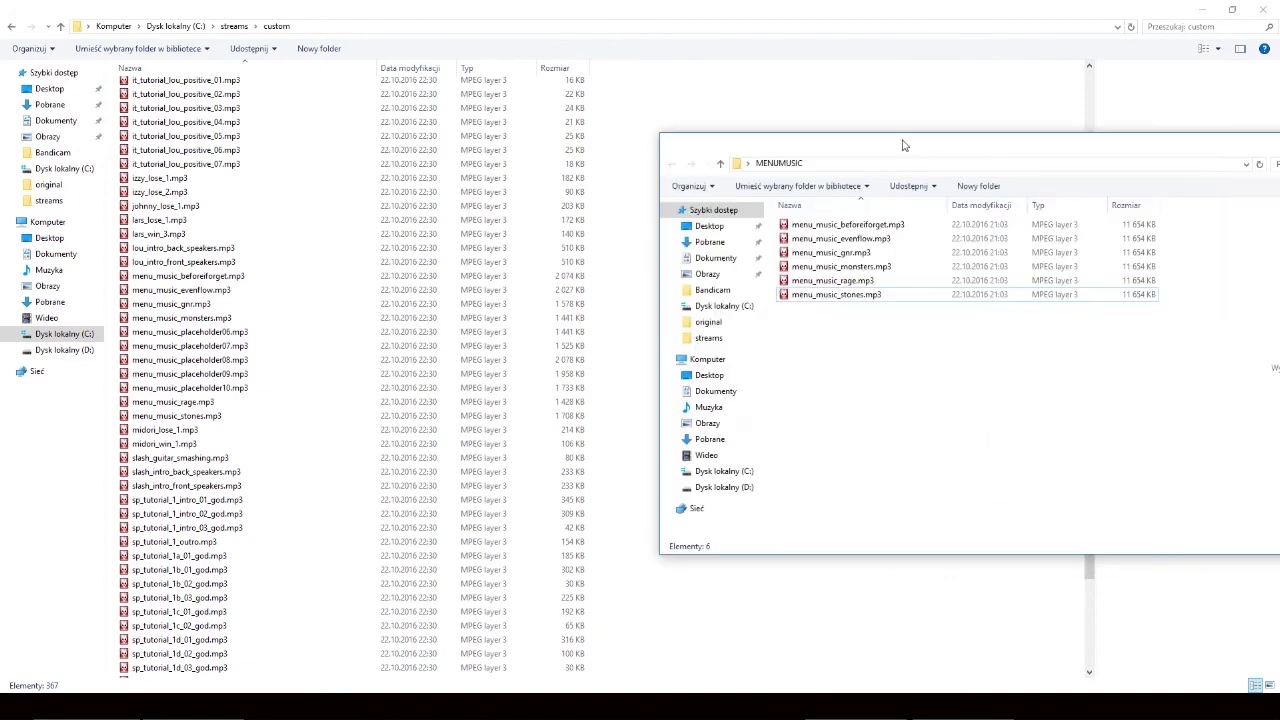
pyautogui.moveTo(960, 405); pyautogui.dragTo(790, 227)
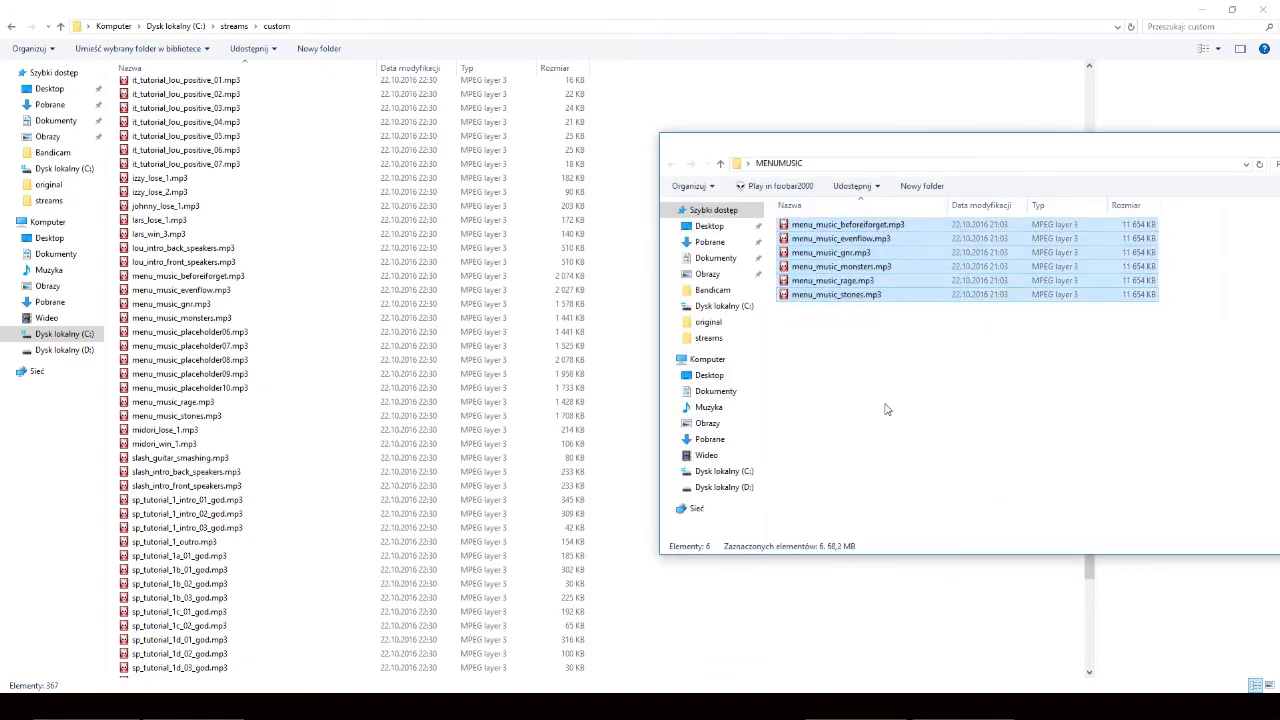
pyautogui.click(886, 406)
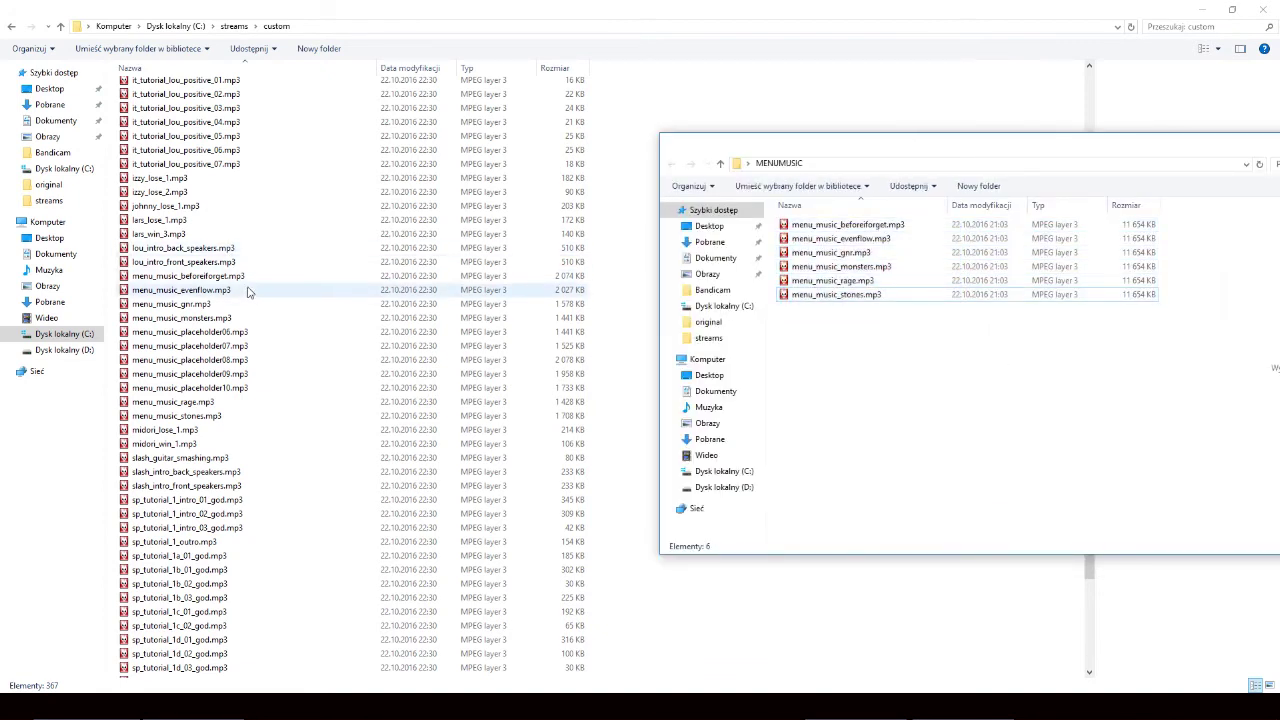
pyautogui.moveTo(200, 262); pyautogui.dragTo(684, 213)
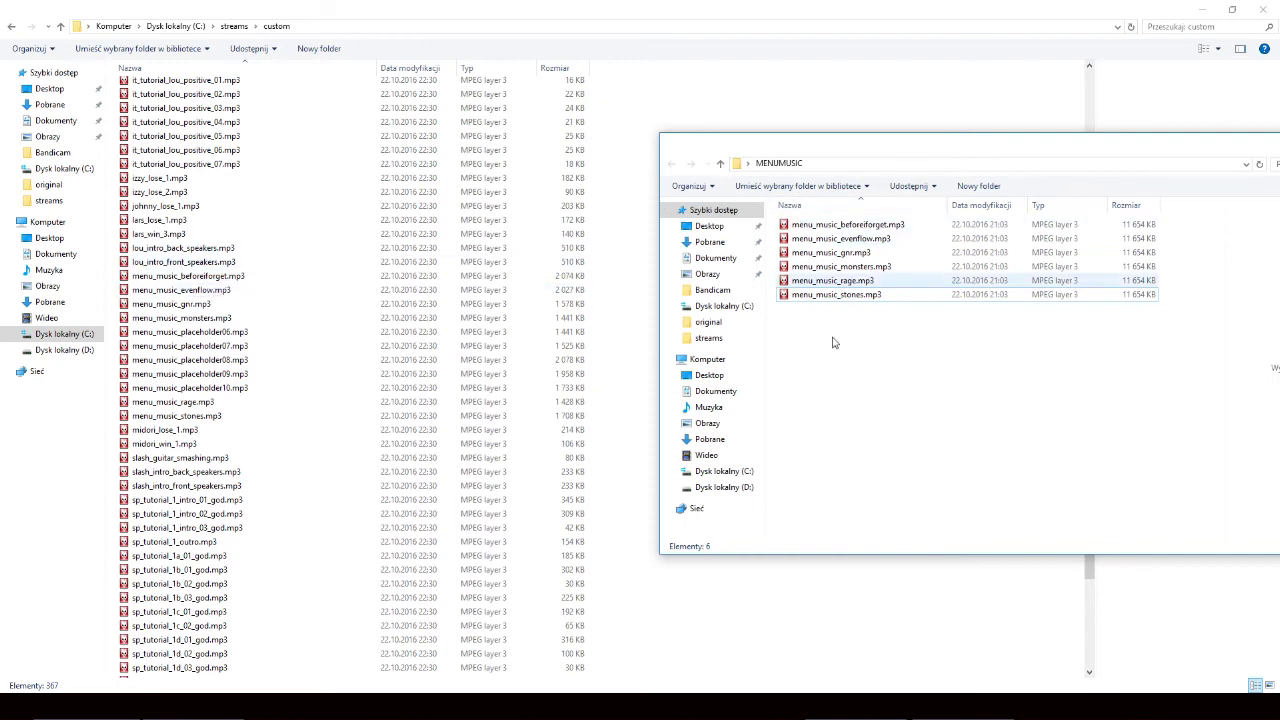
pyautogui.moveTo(950, 442); pyautogui.dragTo(844, 212)
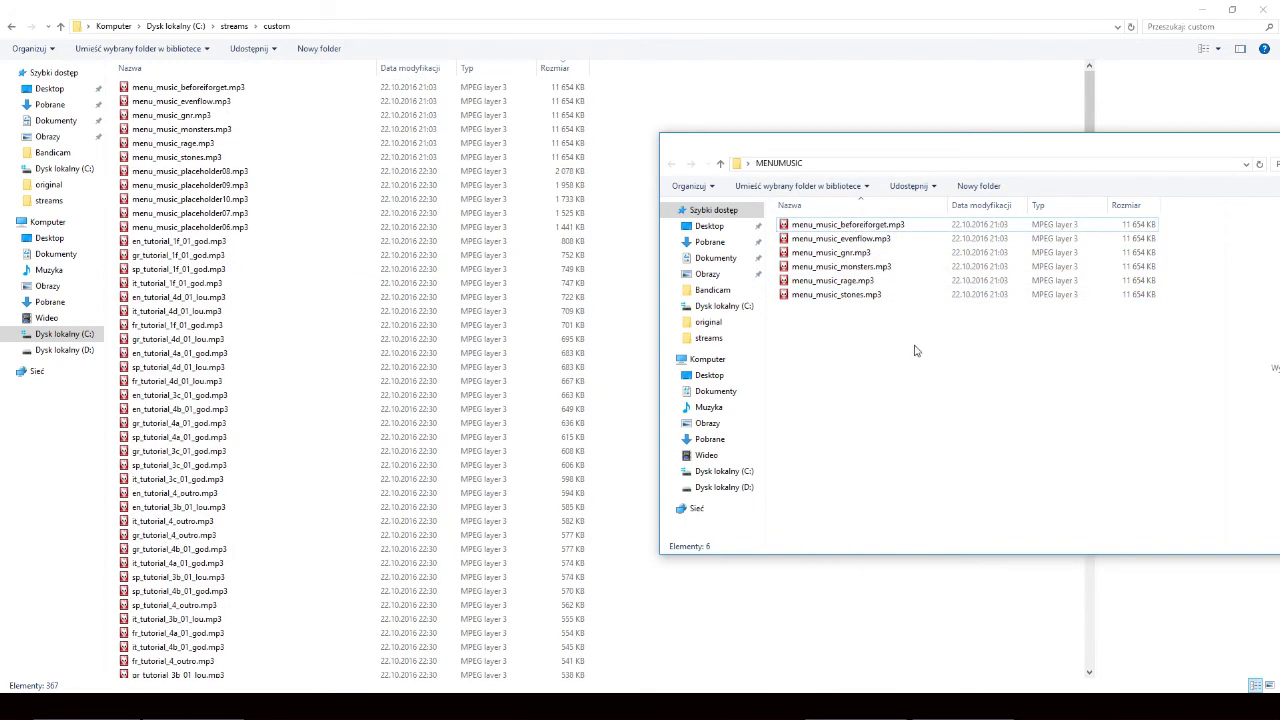
# - Confirm in MediaInfo that menu_music_beforeiforget.mp3 is 44.1 kHz, 128 kb/s, then move all six into custom
pyautogui.rightClick(870, 227)
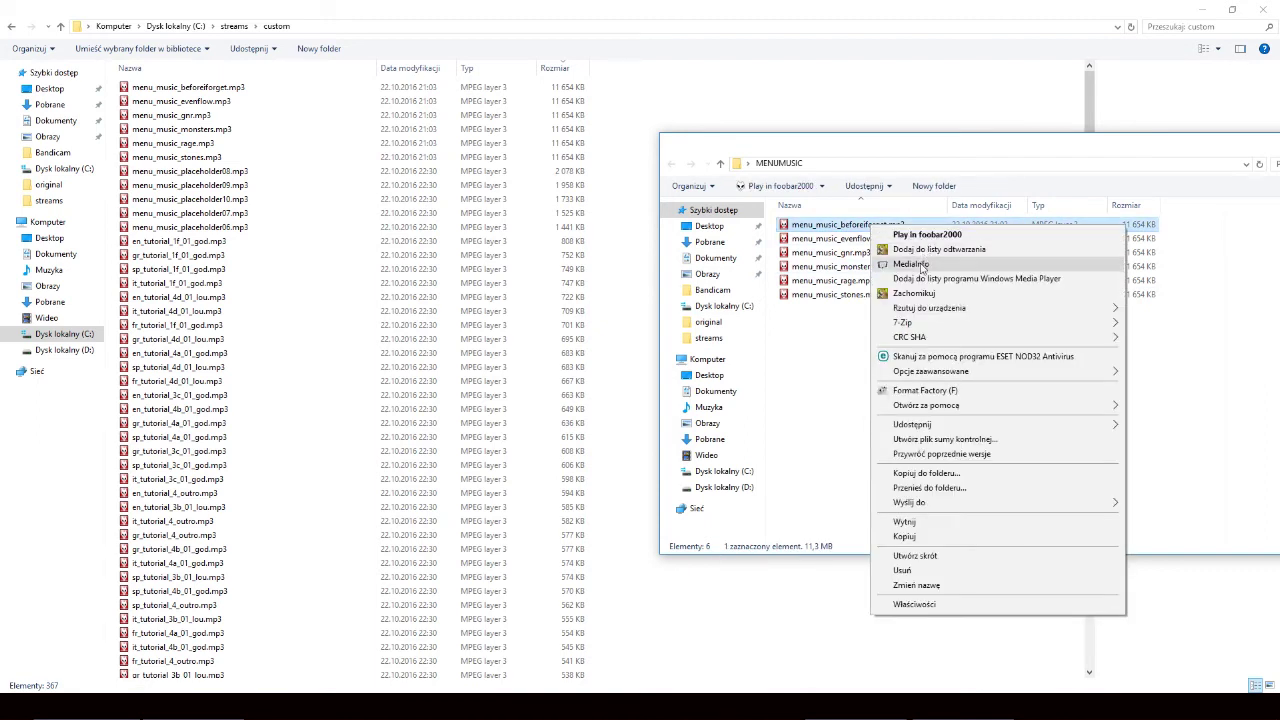
pyautogui.click(912, 264)
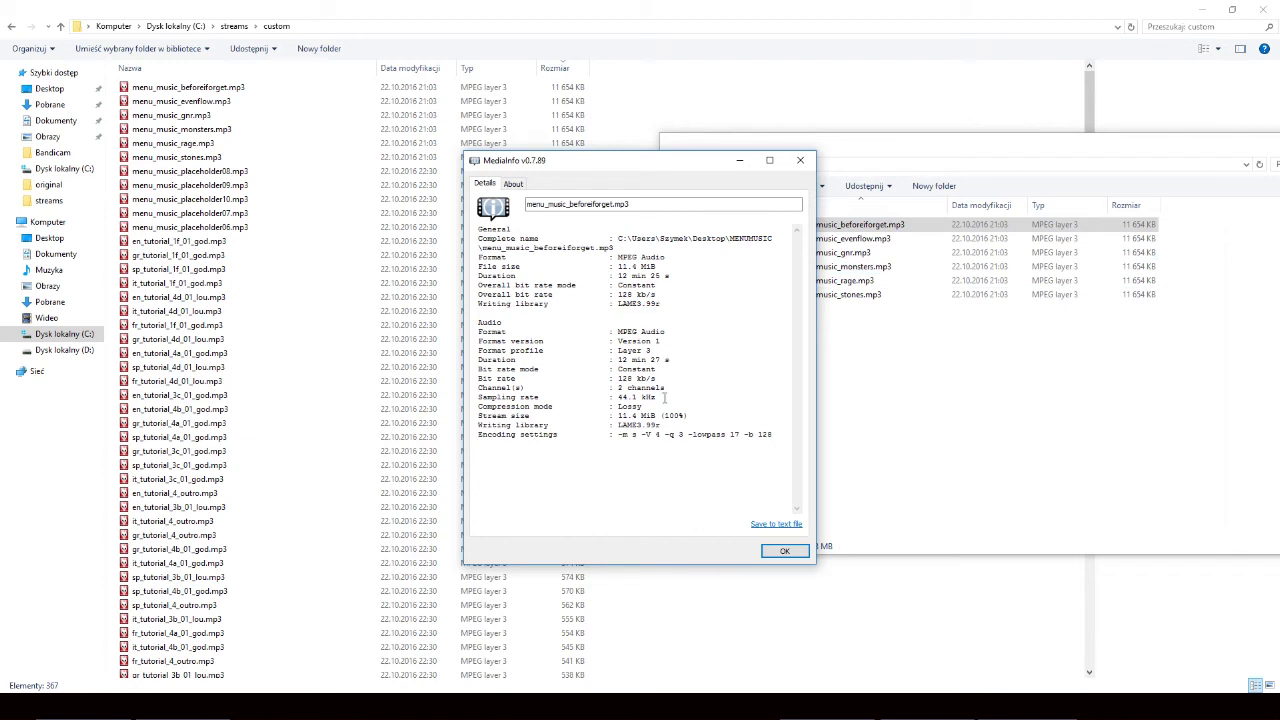
pyautogui.moveTo(664, 397)
pyautogui.mouseDown()
pyautogui.moveTo(492, 400)
pyautogui.moveTo(680, 399)
pyautogui.mouseUp()
pyautogui.press('Escape')
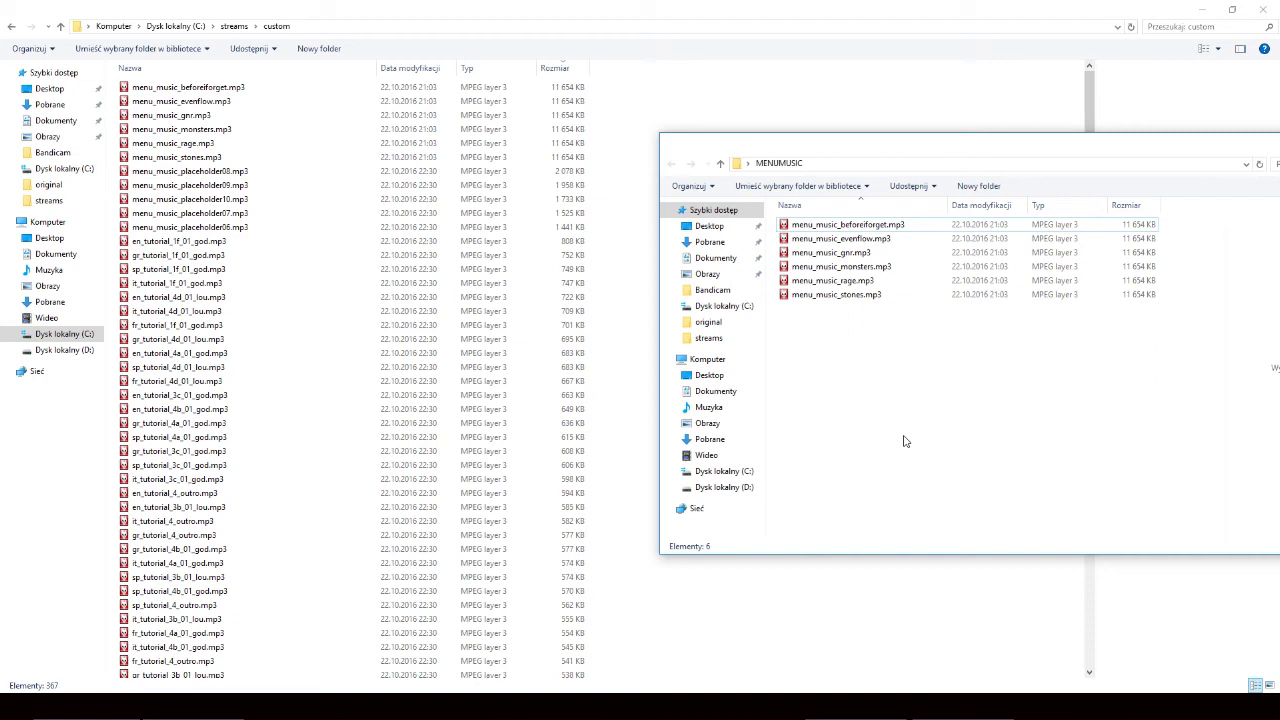
pyautogui.moveTo(962, 432); pyautogui.dragTo(596, 260)
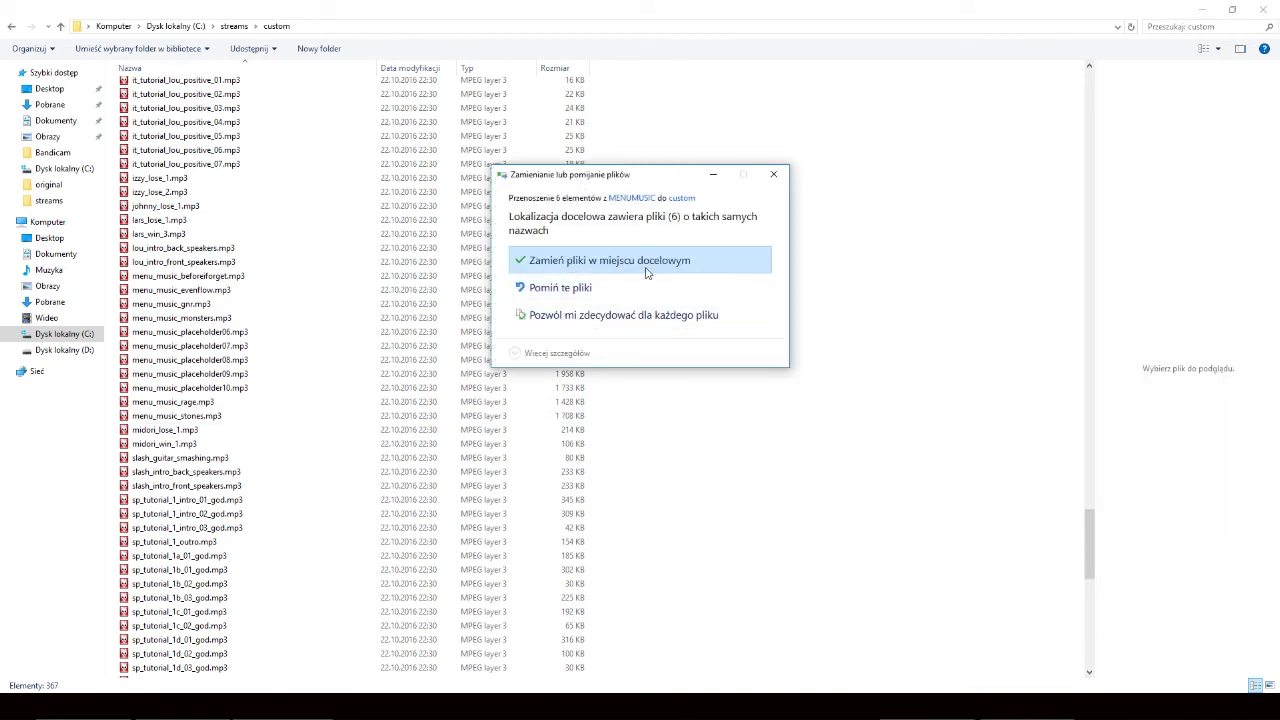
# - Replace the six same-named MP3s in custom, then delete the old streamall.fsb.xen from streams
pyautogui.click(634, 266)
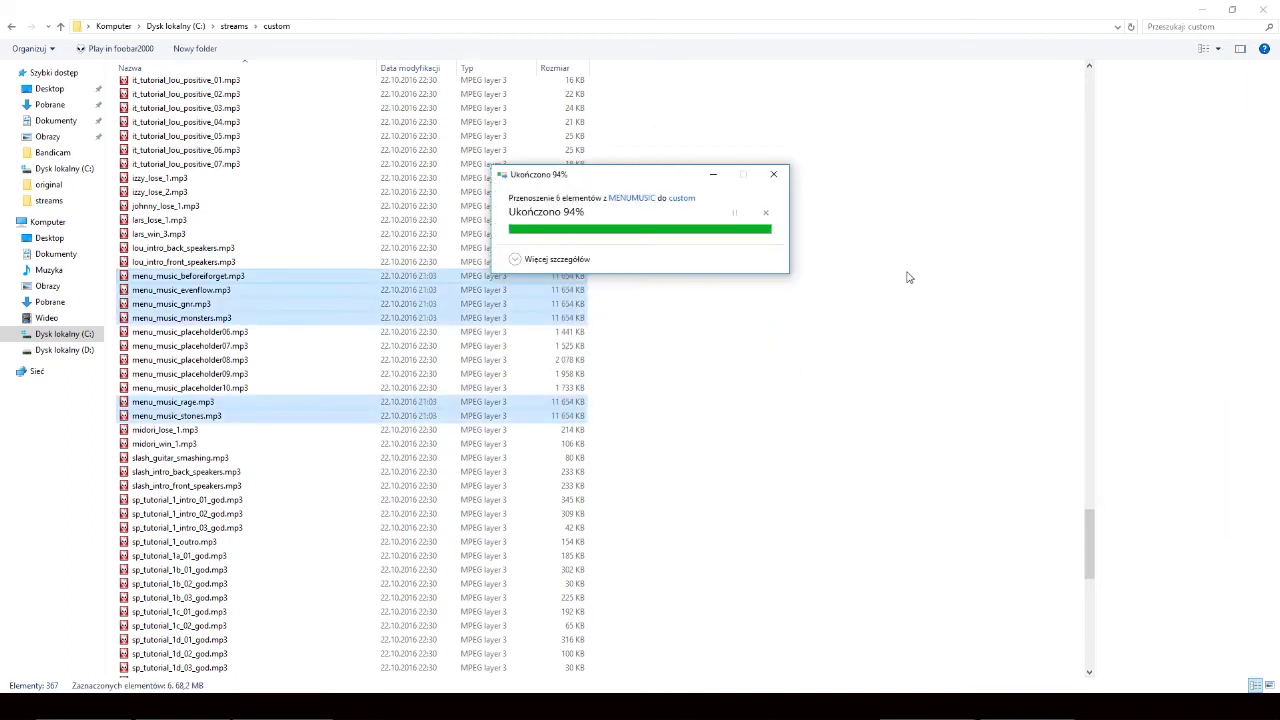
pyautogui.click(806, 297)
pyautogui.click(61, 27)
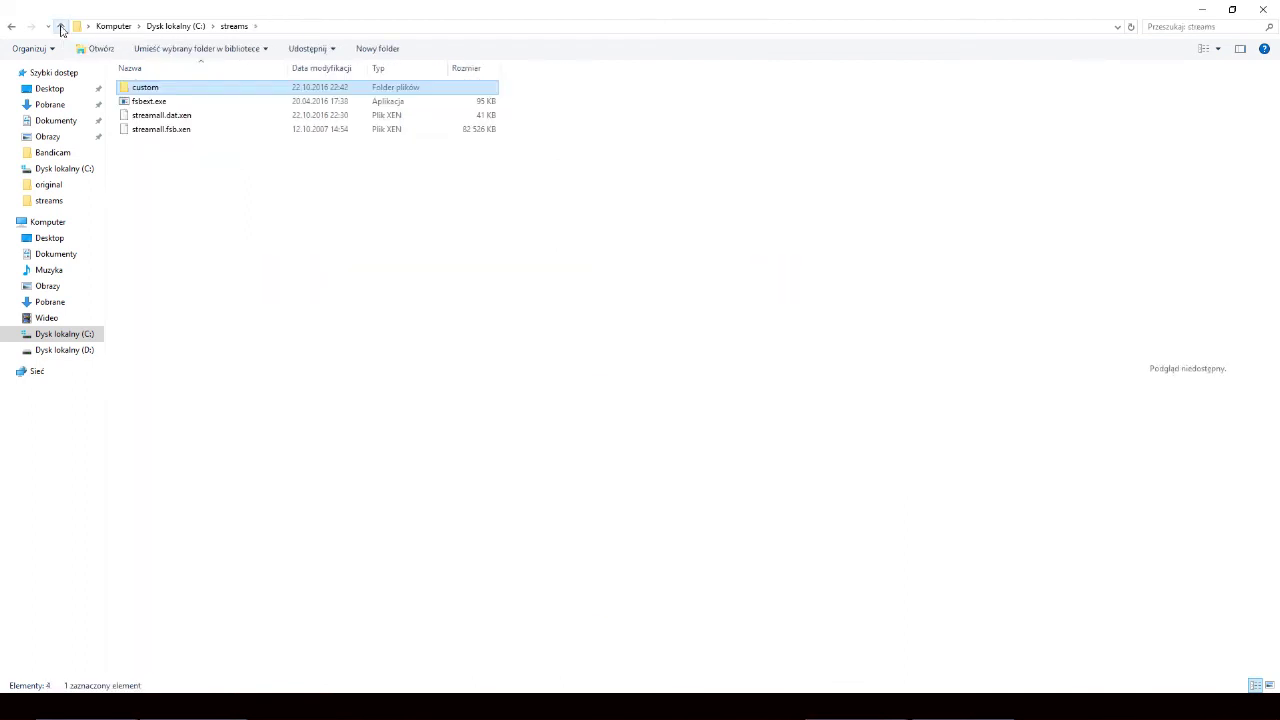
pyautogui.click(600, 288)
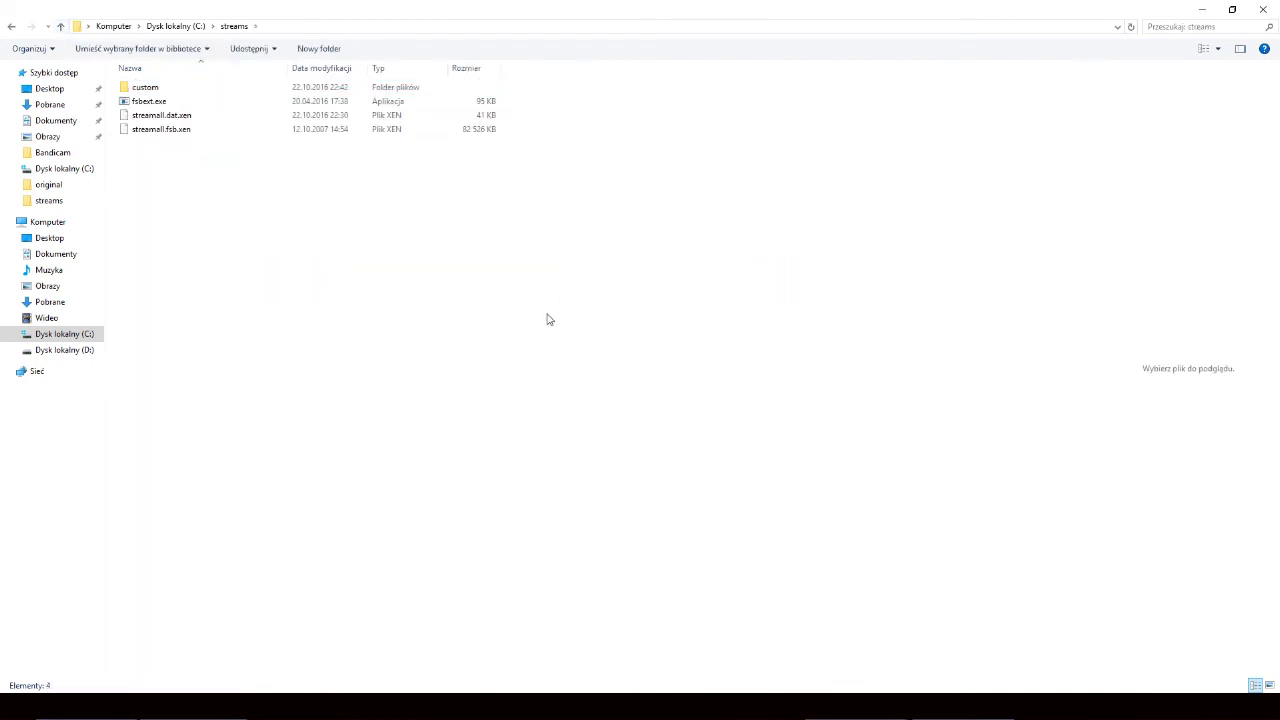
pyautogui.click(162, 131)
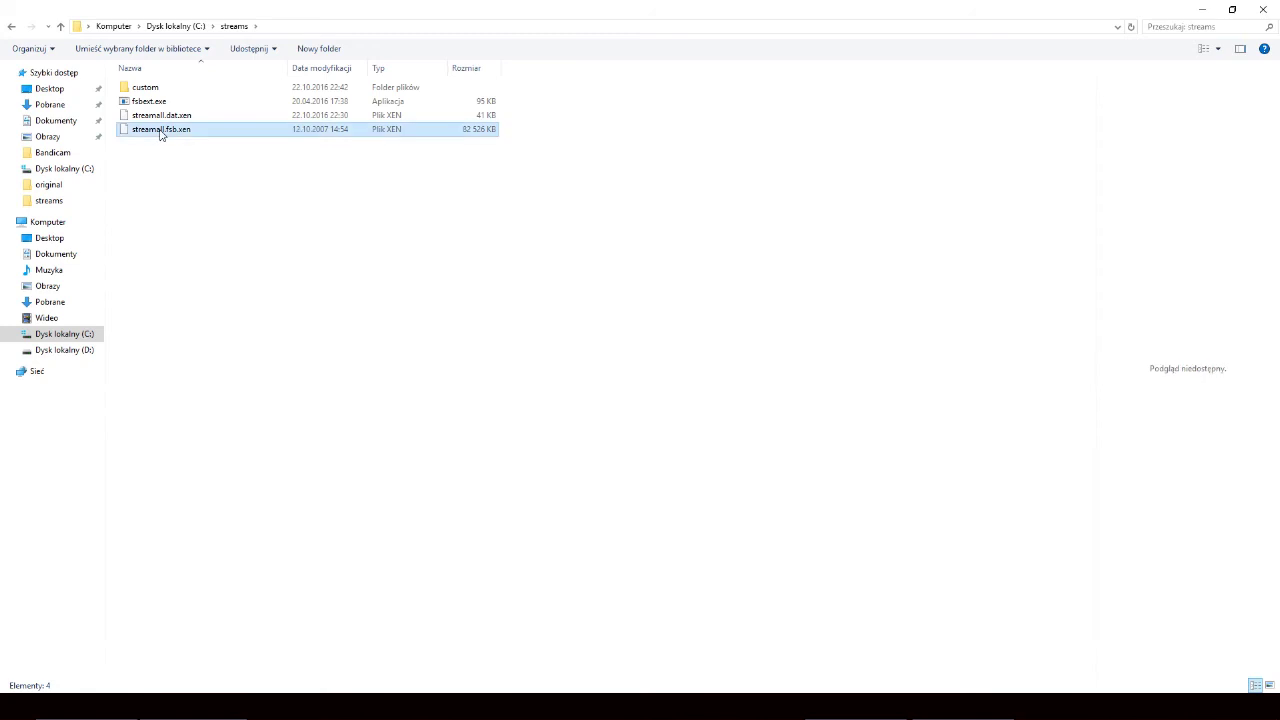
pyautogui.rightClick(162, 131)
pyautogui.click(247, 384)
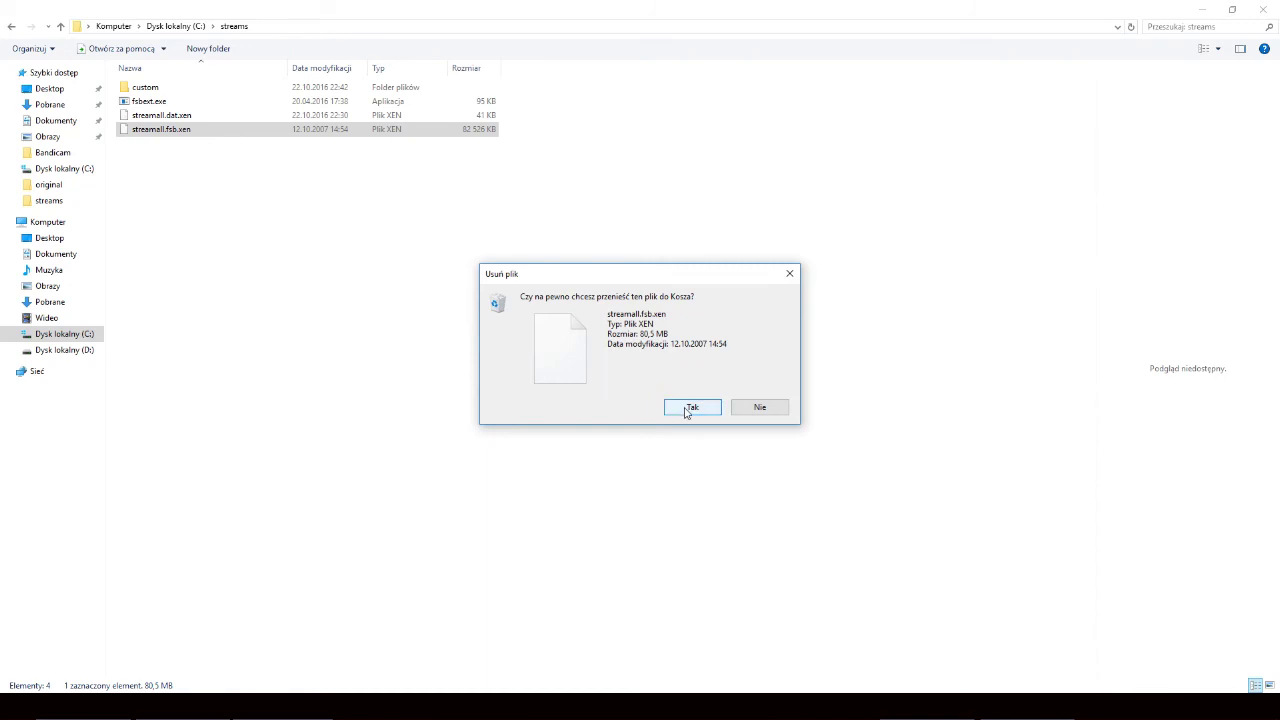
pyautogui.click(692, 407)
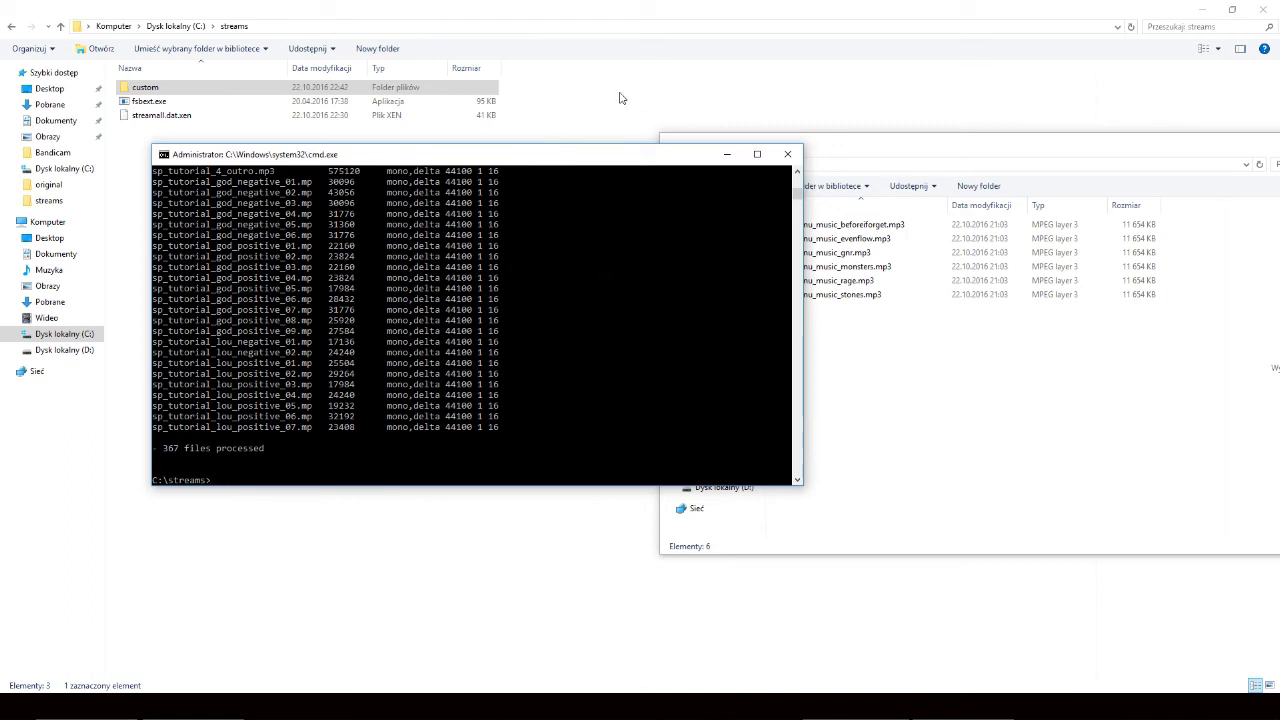
# - Run 'fsbext -s streamall.dat.xen -d custom -r streamall.fsb.xen' in Command Prompt
pyautogui.click(964, 706)
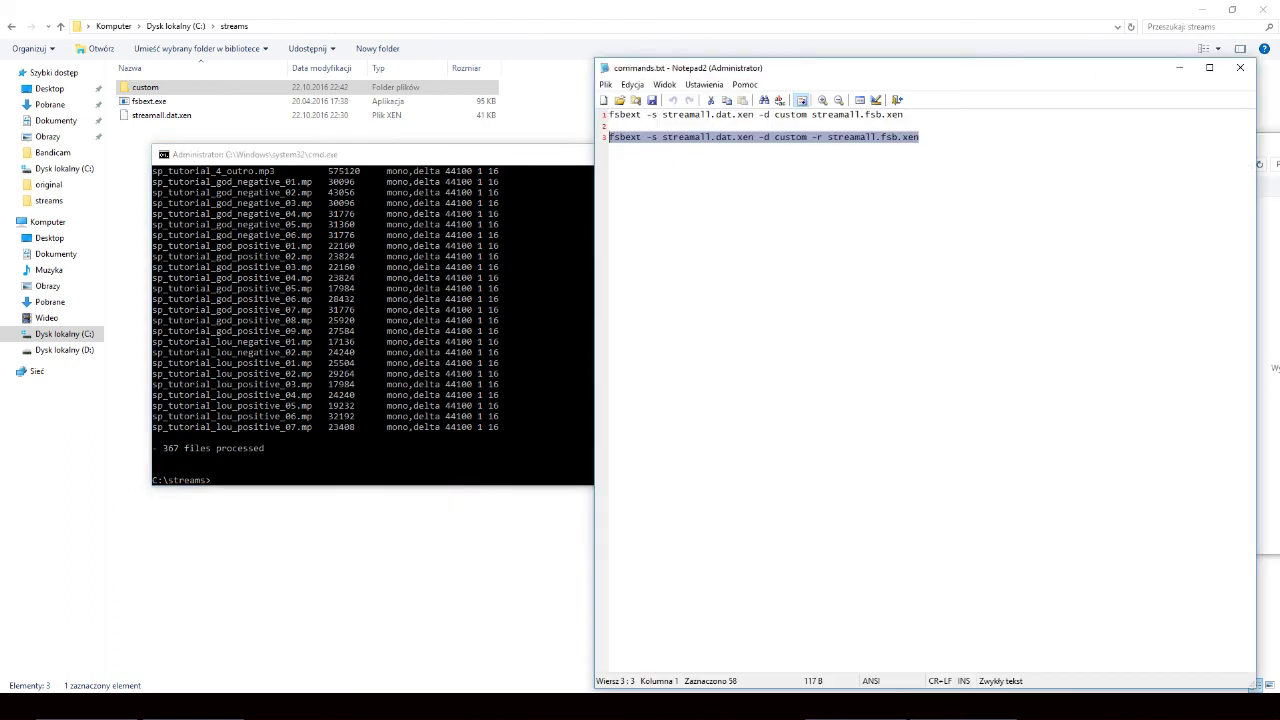
pyautogui.click(885, 166)
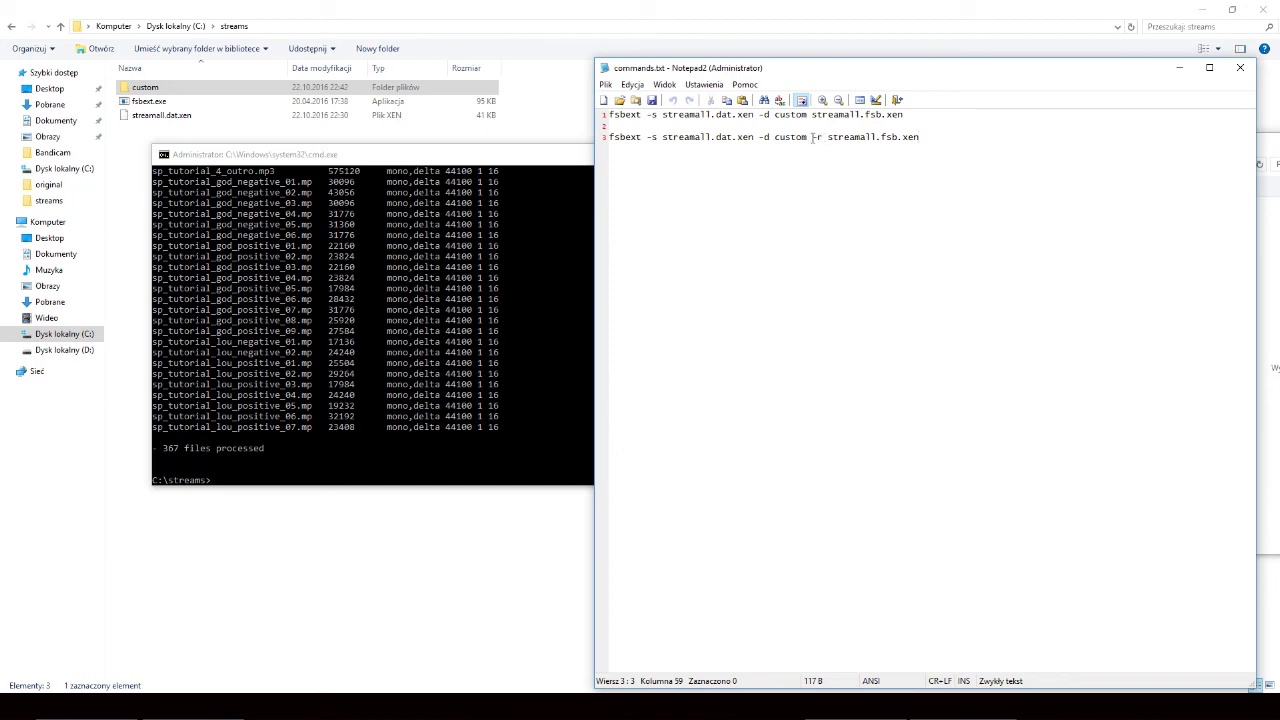
pyautogui.moveTo(812, 137); pyautogui.dragTo(822, 140)
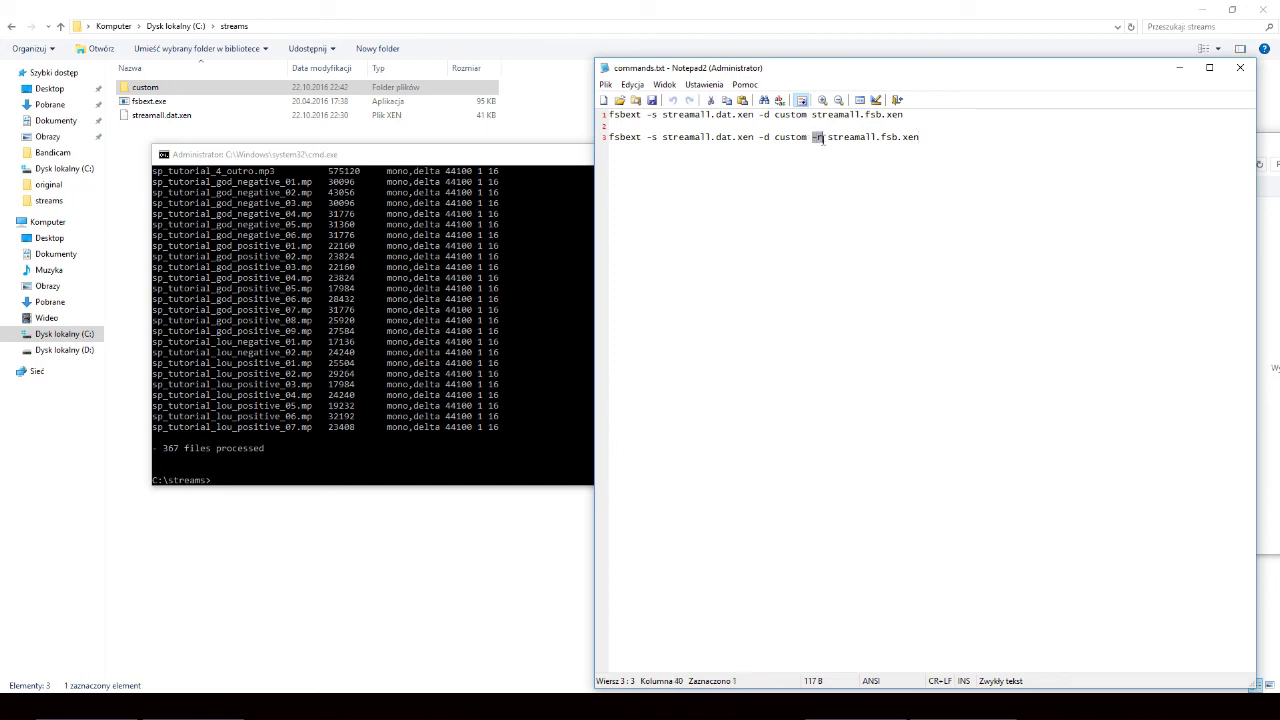
pyautogui.click(374, 168)
pyautogui.rightClick(234, 485)
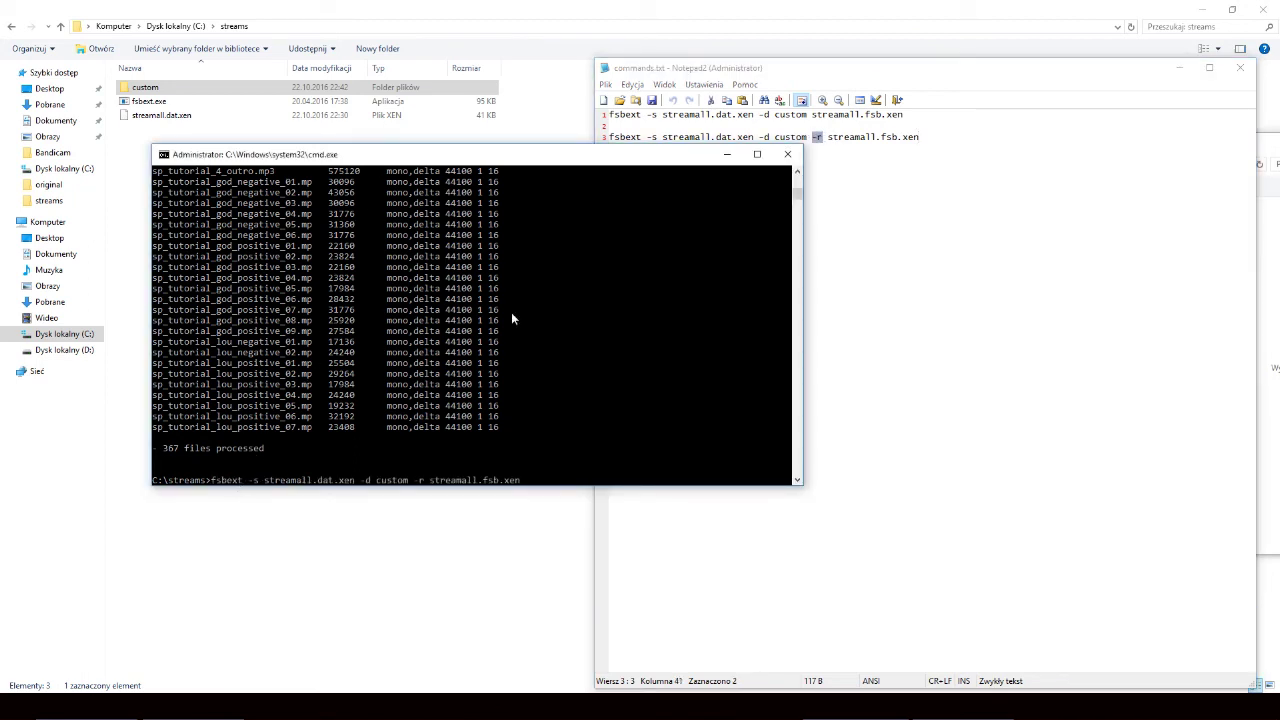
pyautogui.press('Return')
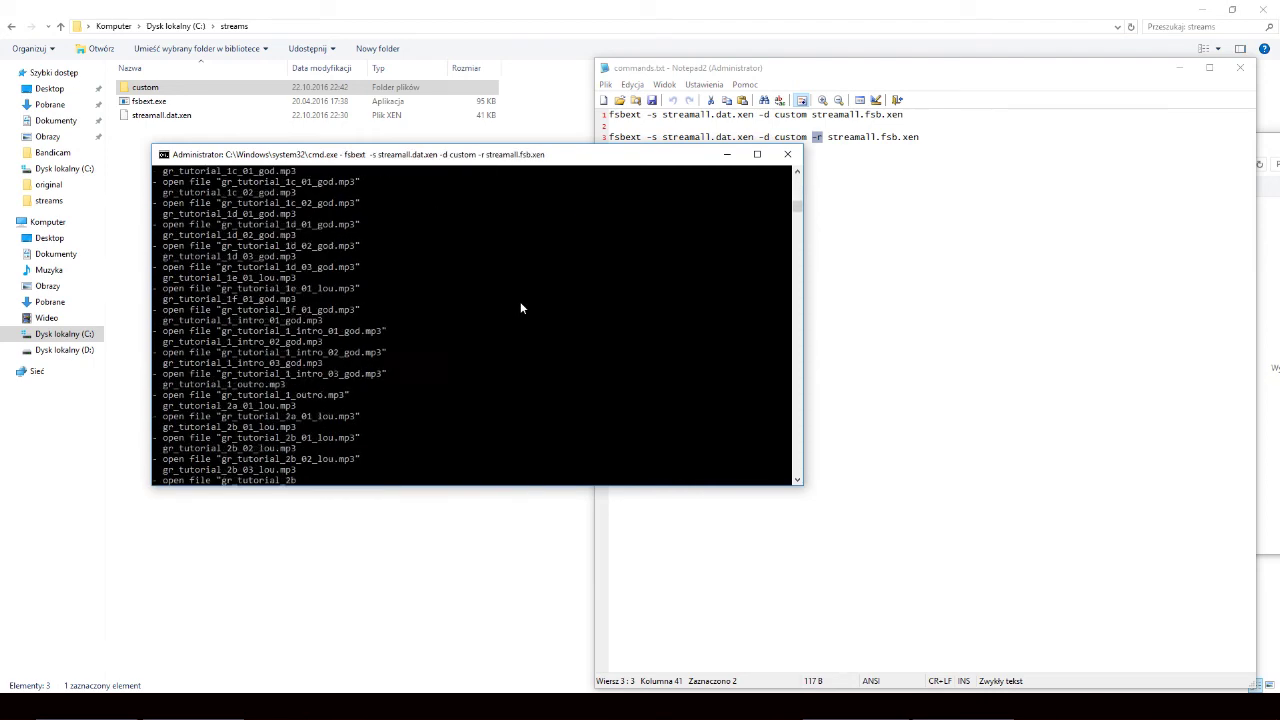
# - Select the rebuilt 142 194 KB streamall.fsb.xen in the streams folder
pyautogui.click(131, 203)
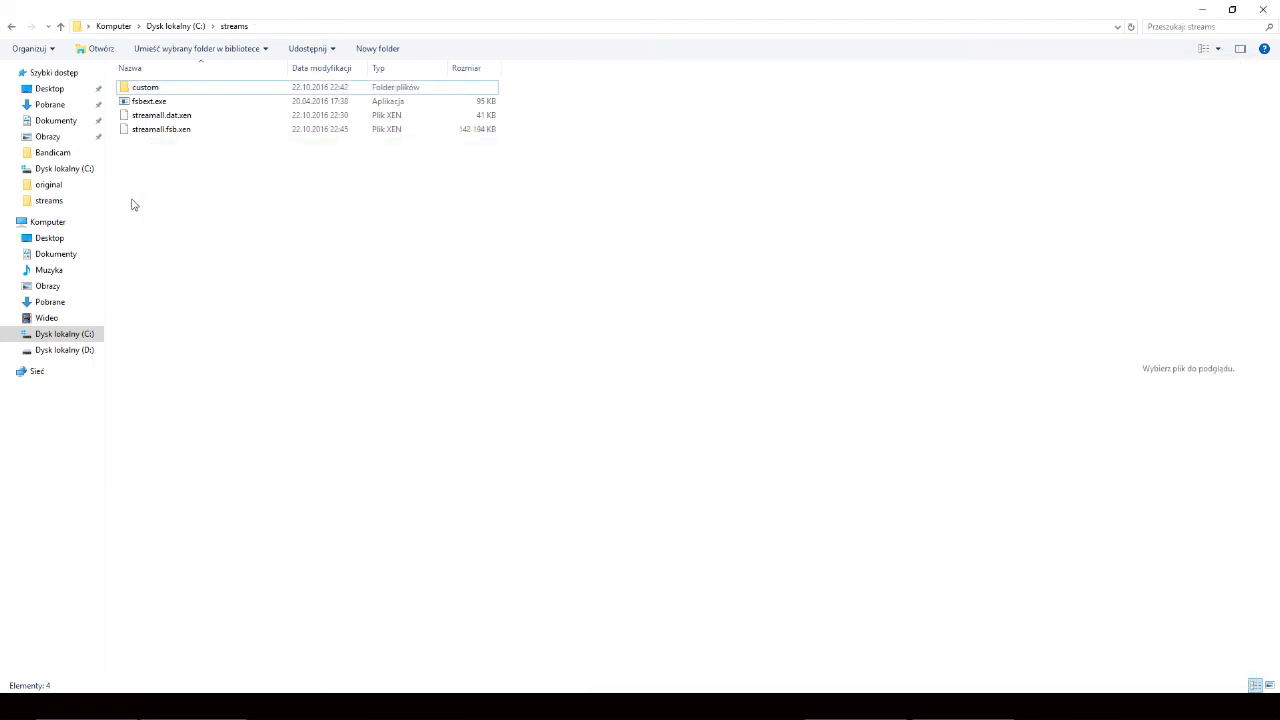
pyautogui.moveTo(363, 215); pyautogui.dragTo(157, 129)
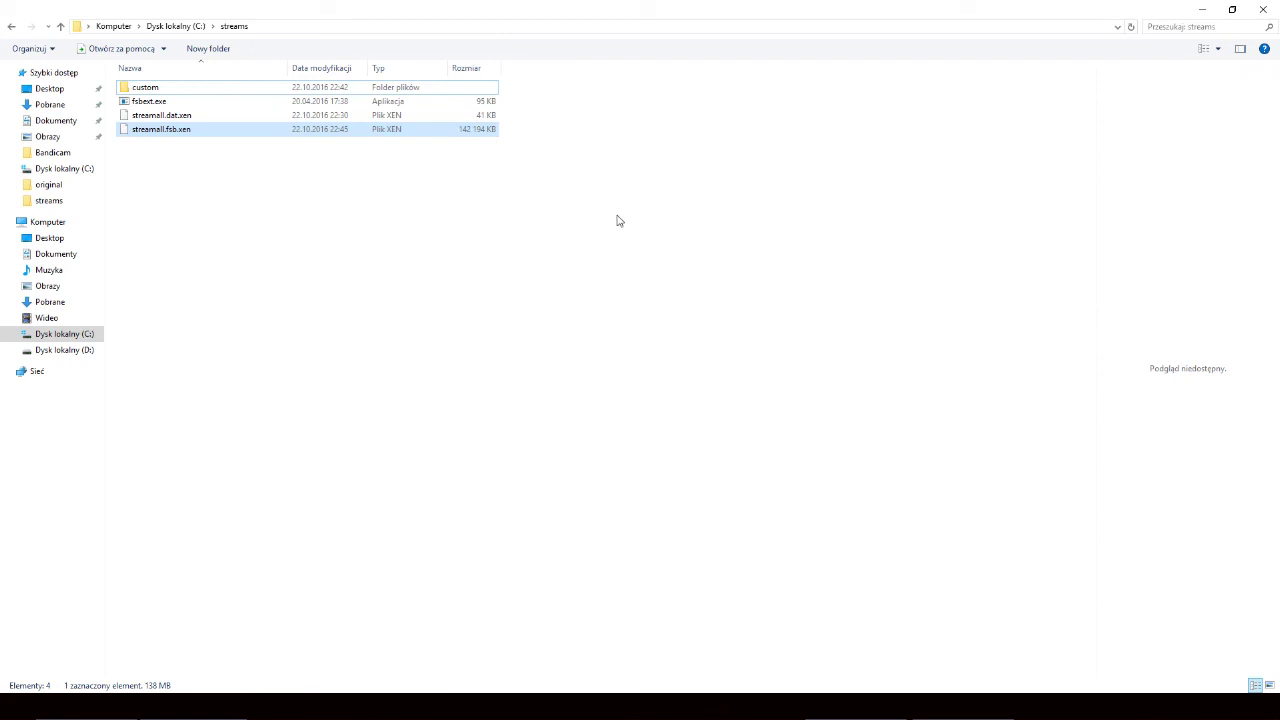
pyautogui.moveTo(620, 216); pyautogui.dragTo(162, 125)
# - Navigate to C:\Program Files (x86)\Aspyr\Guitar Hero III\DATA\STREAMS
pyautogui.rightClick(192, 708)
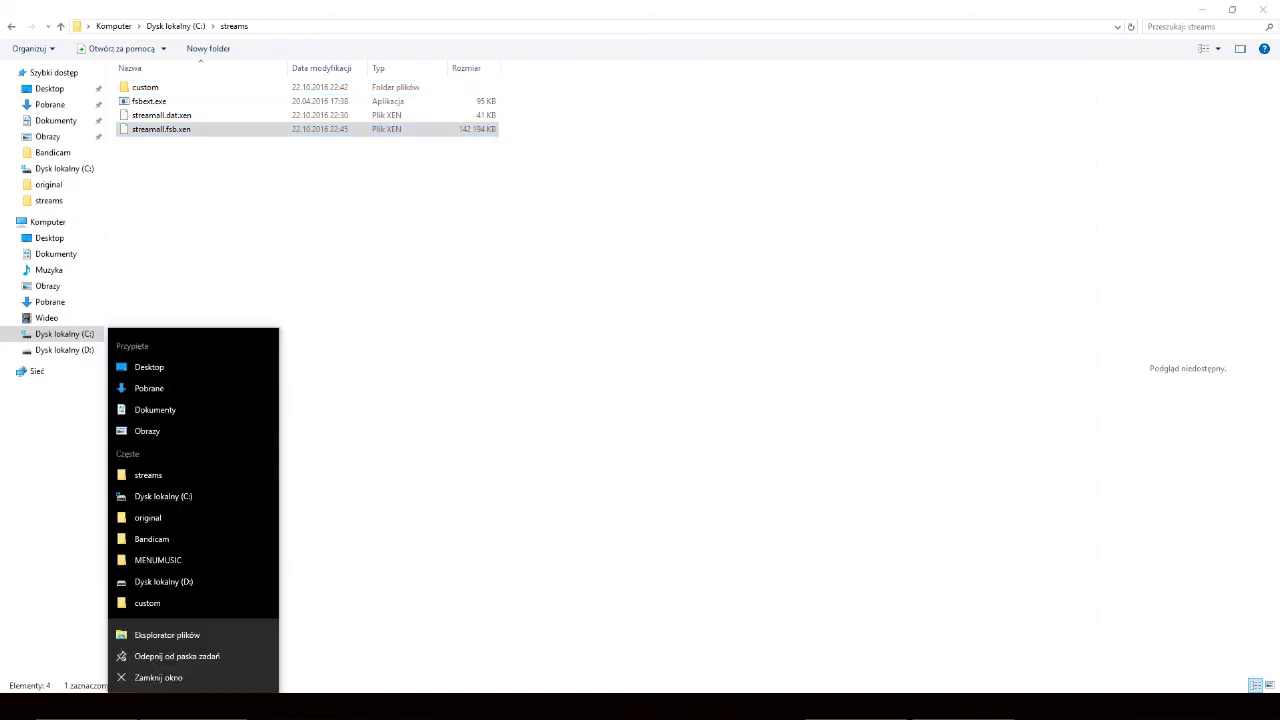
pyautogui.click(190, 497)
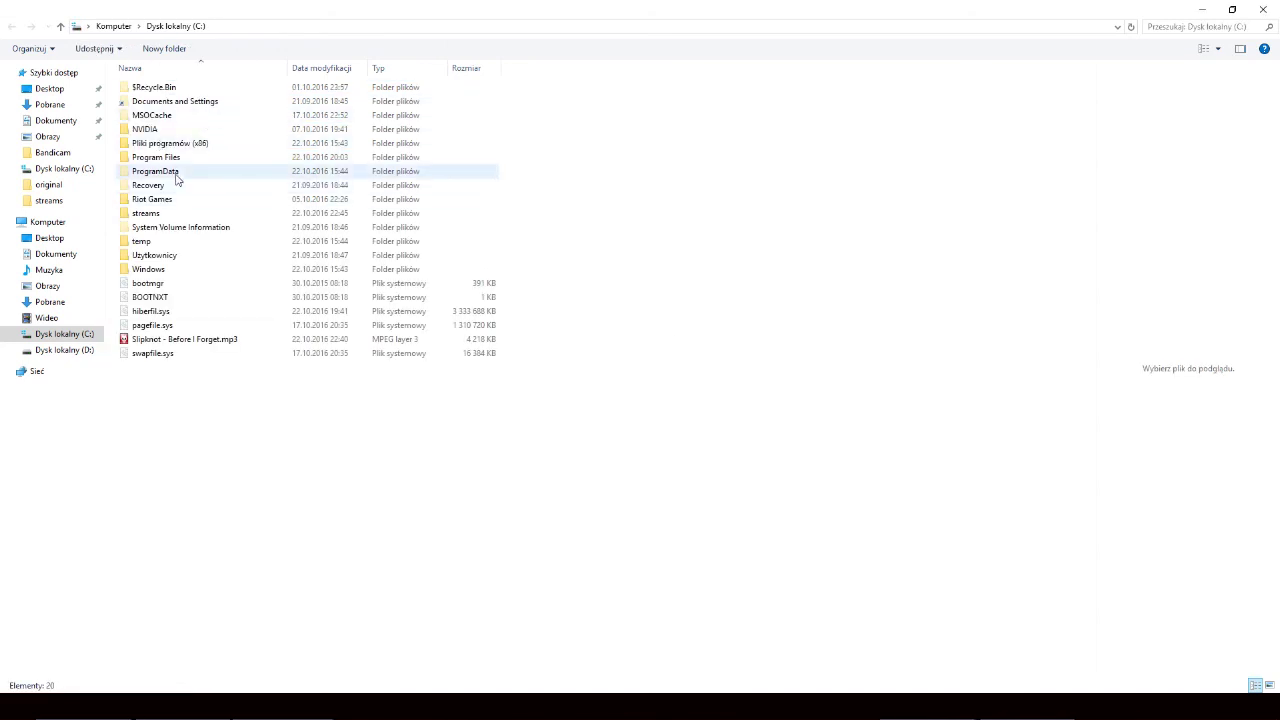
pyautogui.doubleClick(172, 143)
pyautogui.doubleClick(152, 88)
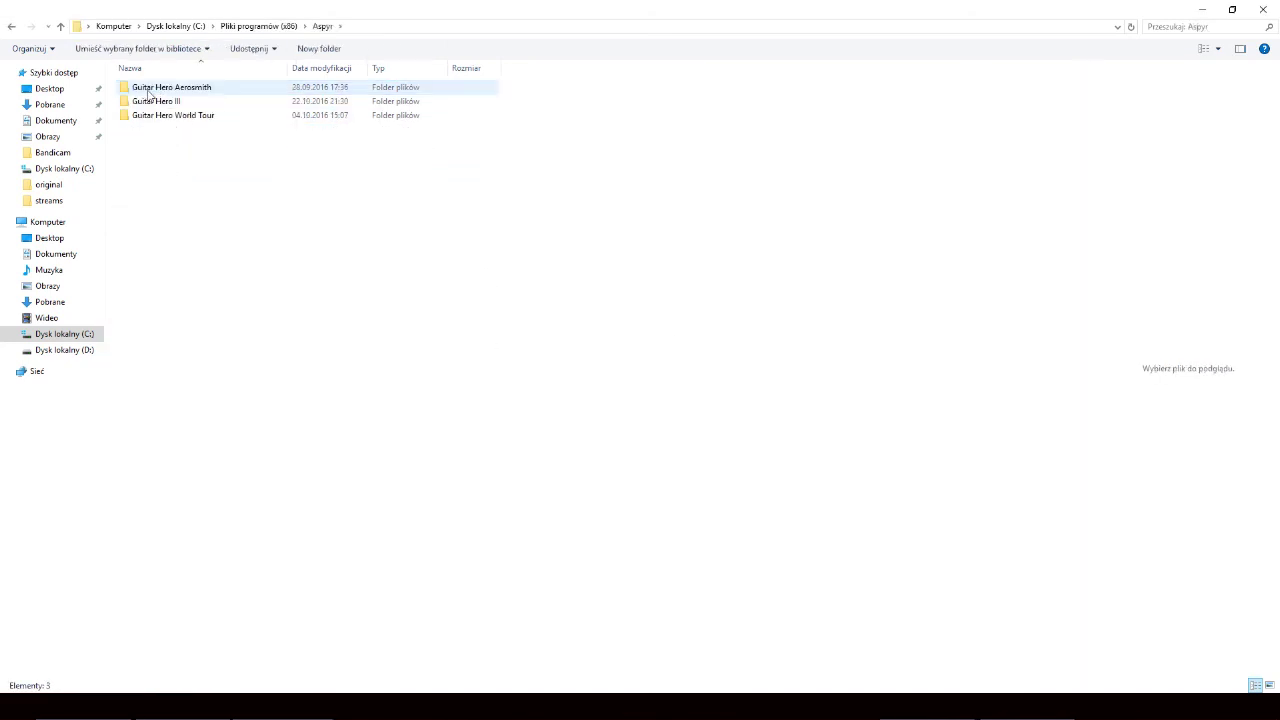
pyautogui.doubleClick(150, 101)
pyautogui.doubleClick(140, 88)
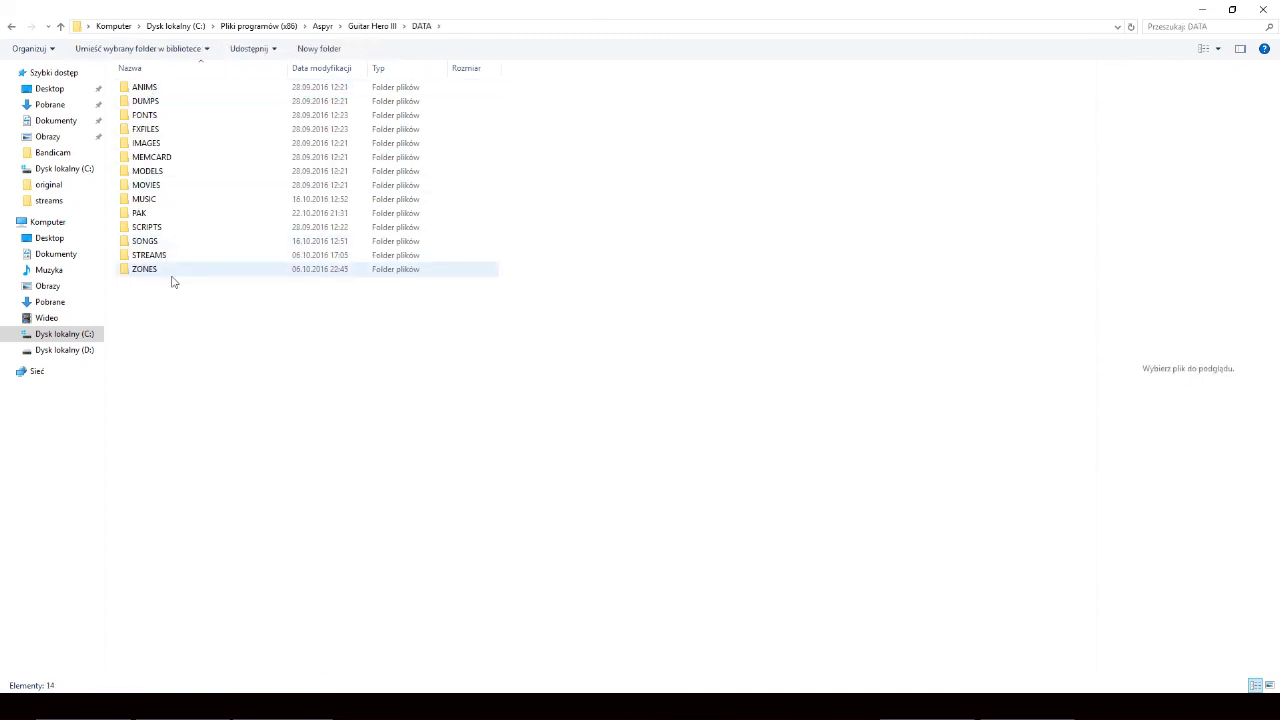
pyautogui.doubleClick(162, 256)
# - Paste streamall.fsb.xen into STREAMS, replacing the original, and minimize both Explorer windows
pyautogui.rightClick(360, 244)
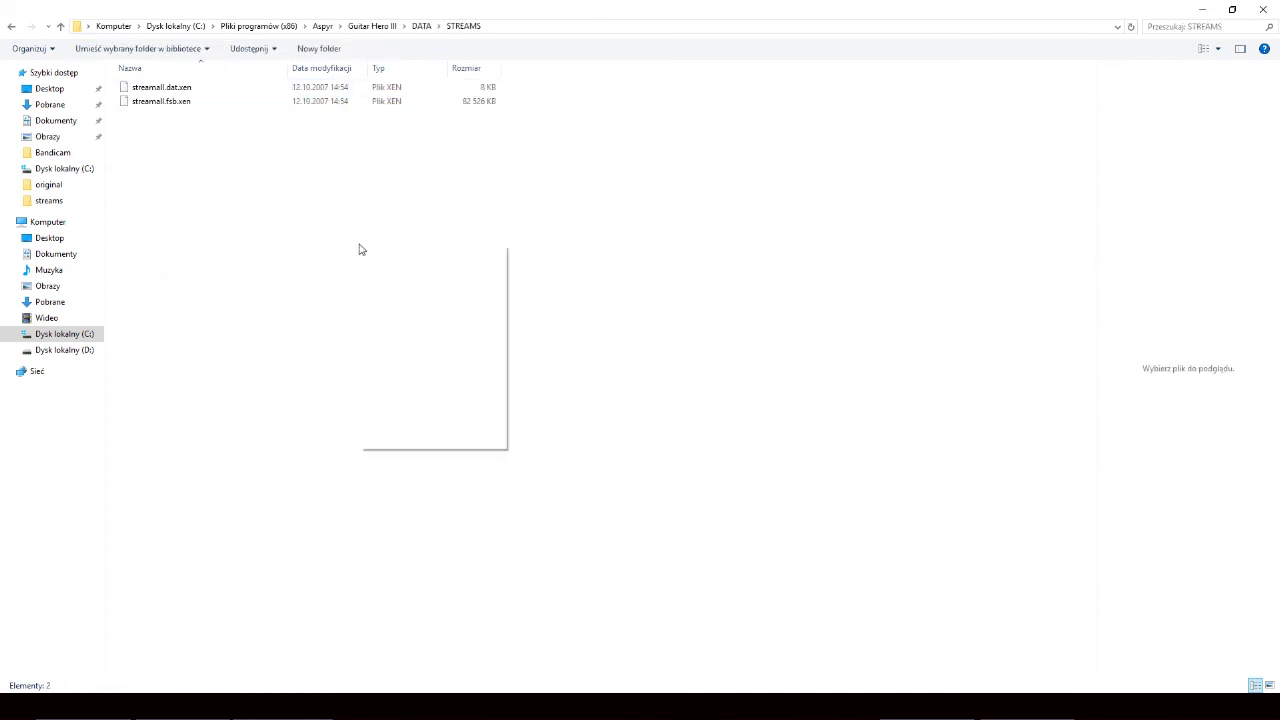
pyautogui.click(427, 340)
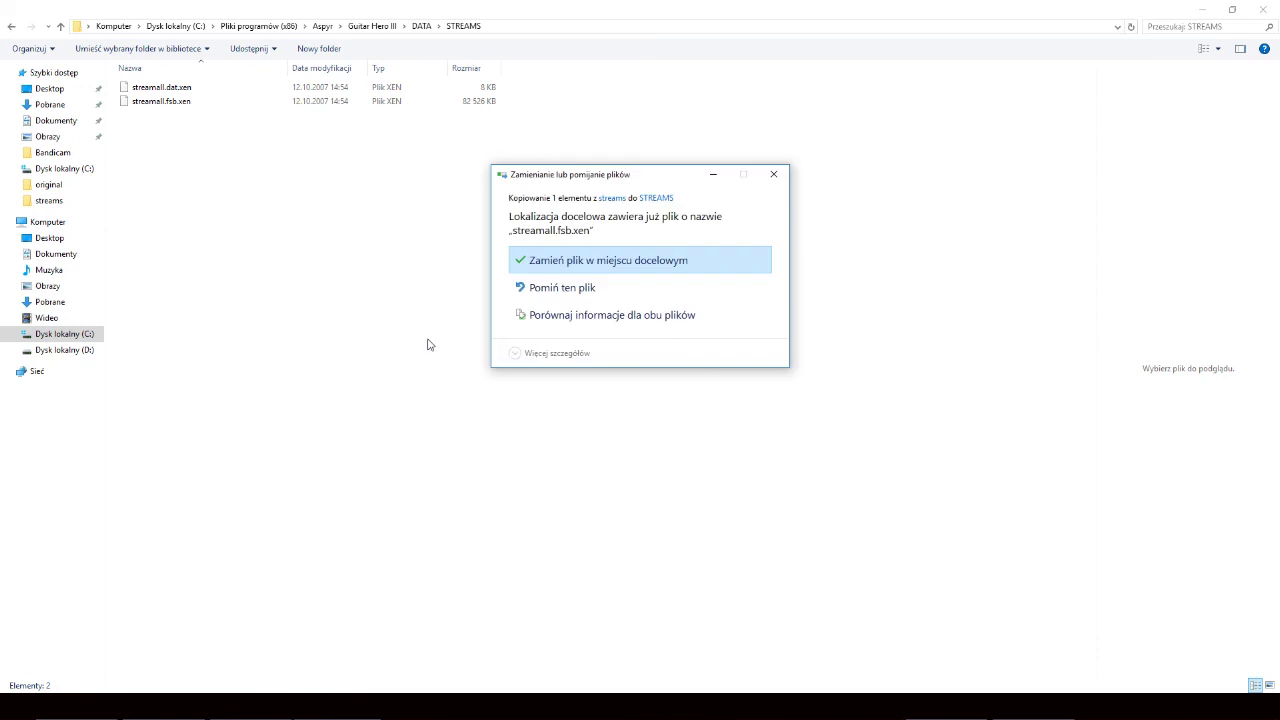
pyautogui.click(590, 268)
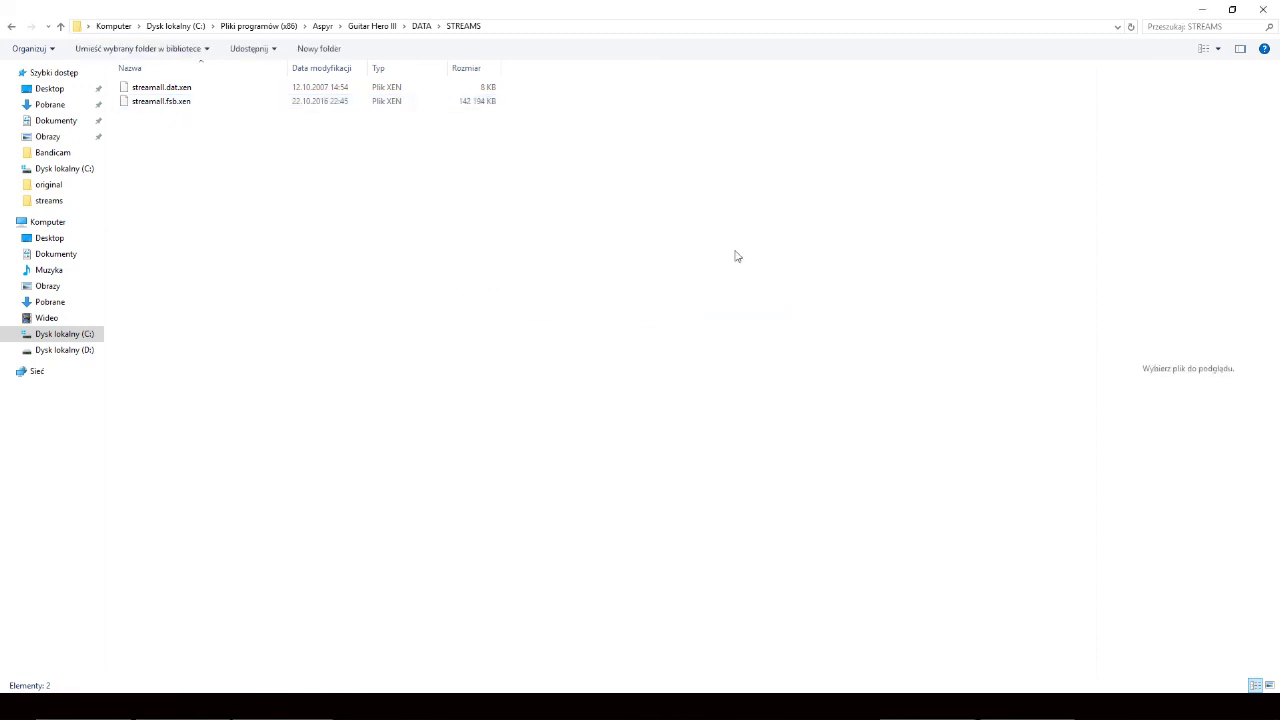
pyautogui.click(1210, 11)
pyautogui.click(1200, 11)
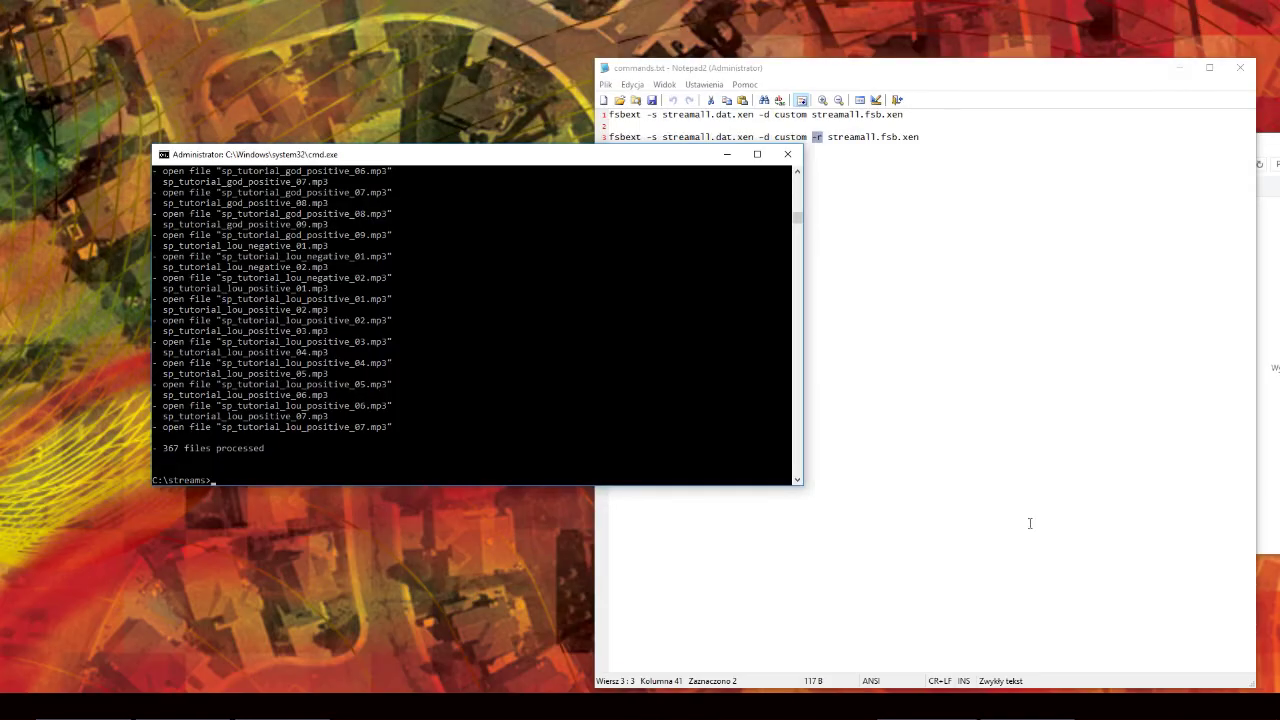
# - Launch Guitar Hero III from the desktop shortcut, view its main menu, and choose Exit
pyautogui.press('super+d')
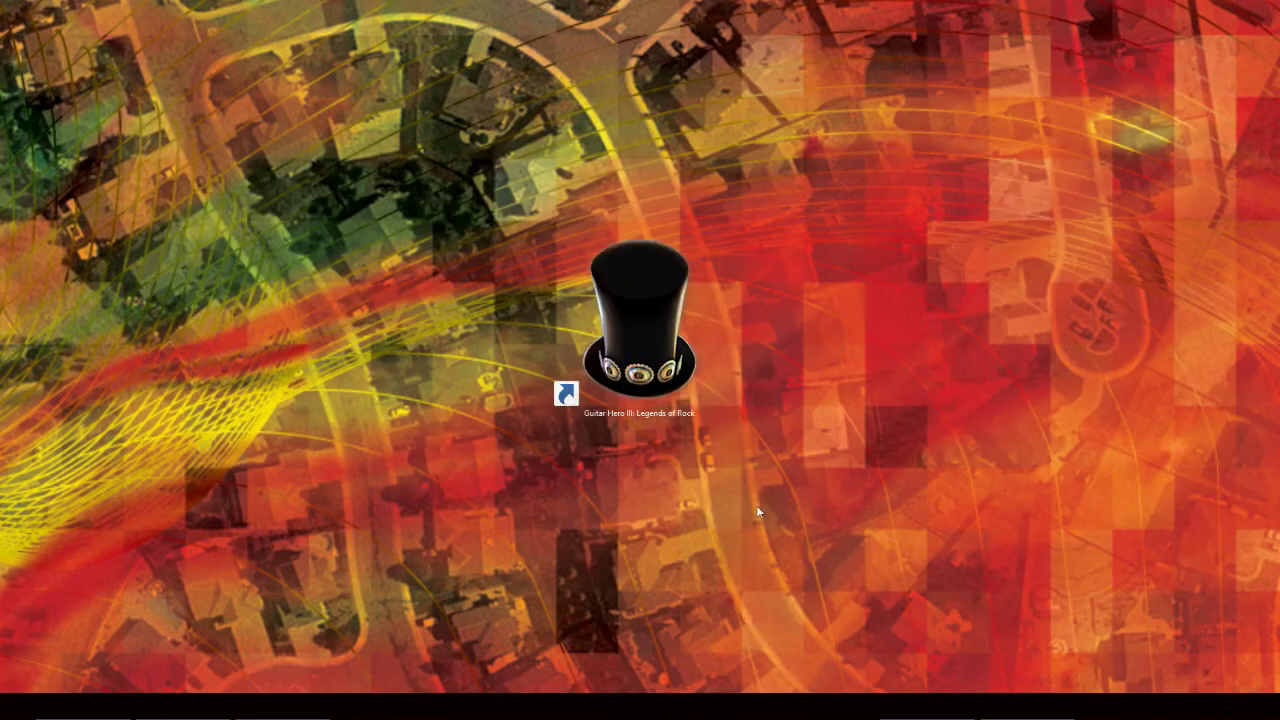
pyautogui.doubleClick(664, 343)
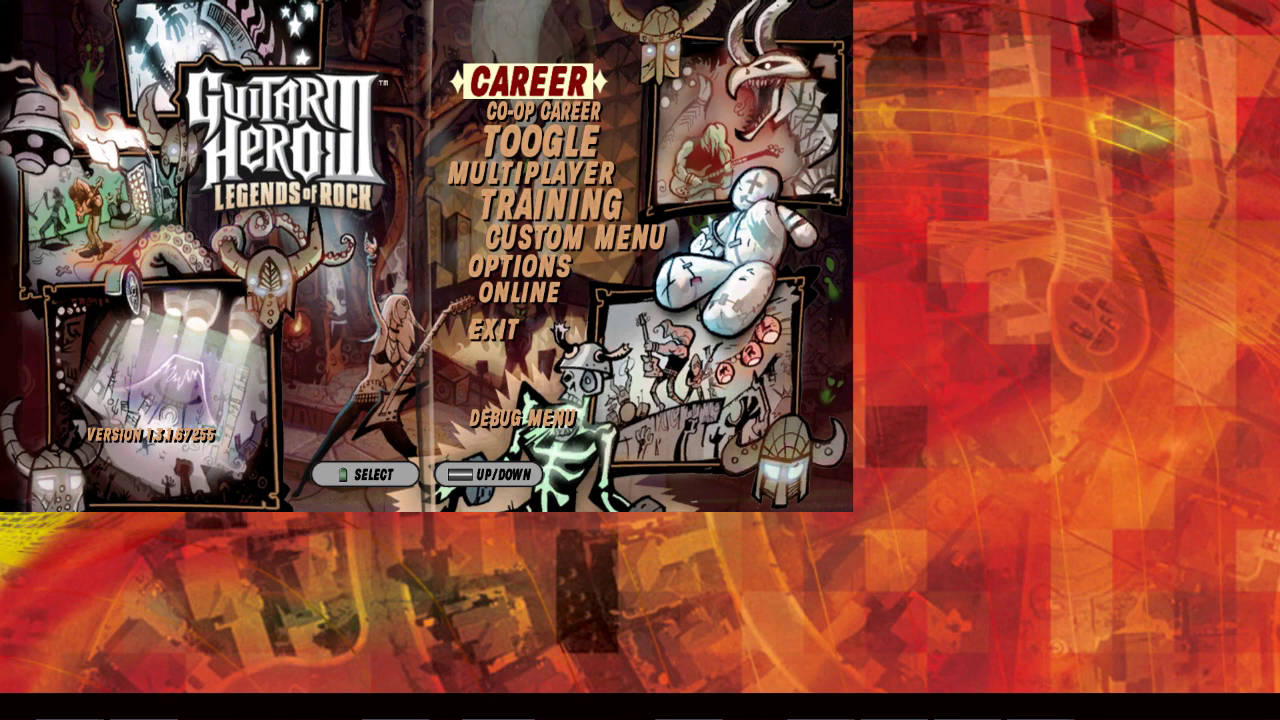
pyautogui.press('Up')
pyautogui.press('Up')
pyautogui.press('Return')
pyautogui.press('Return')
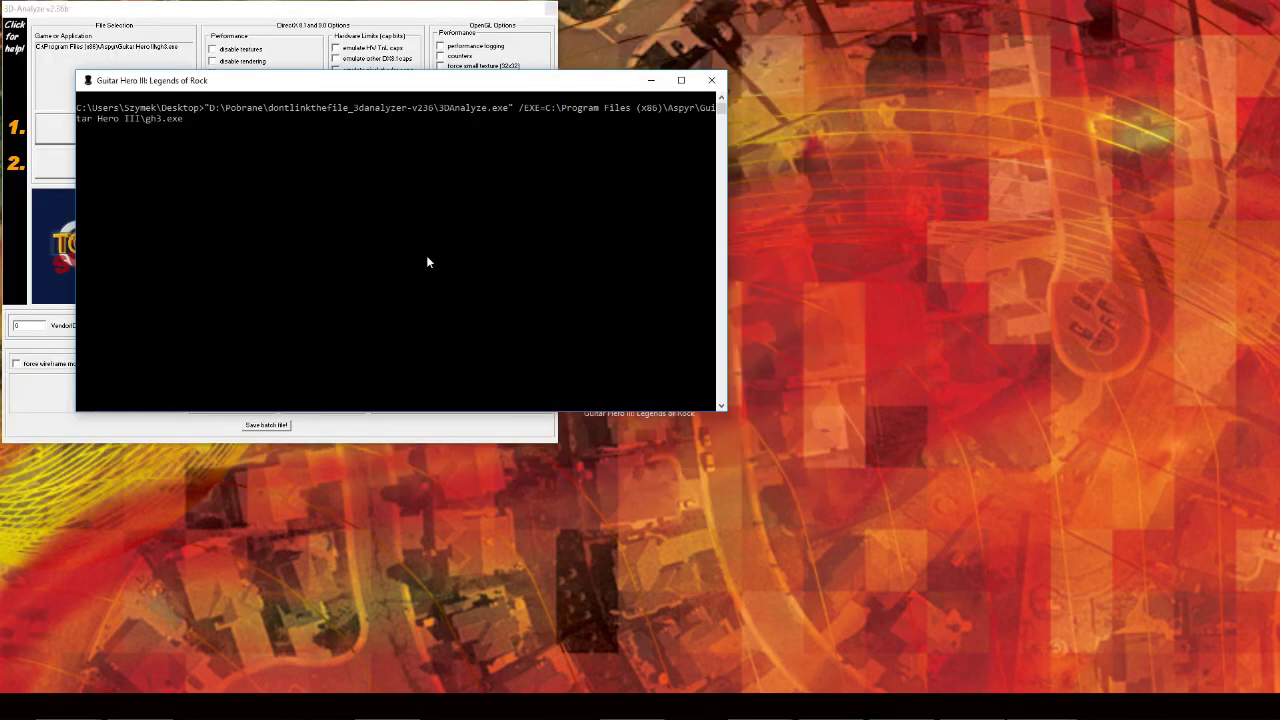